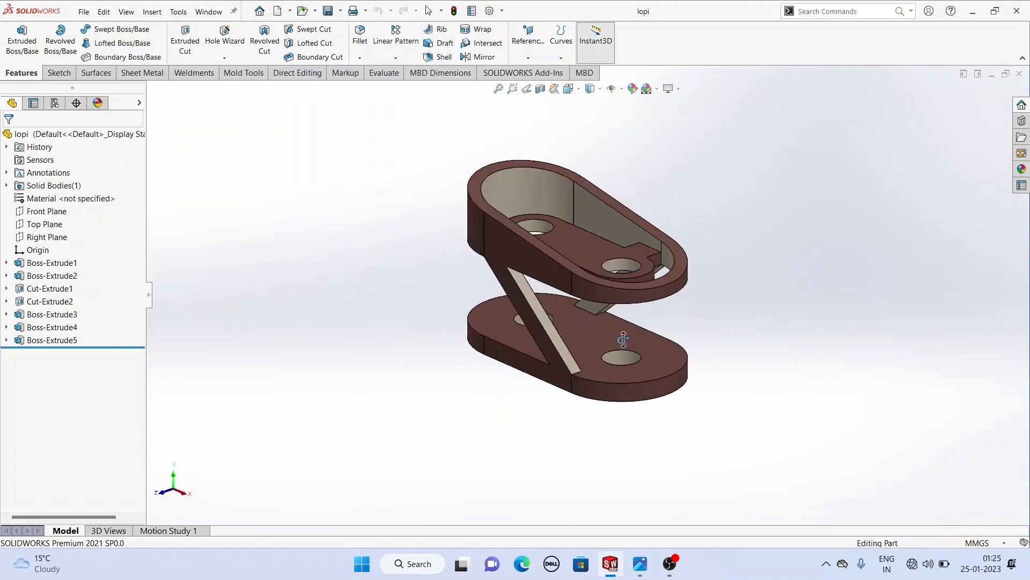
Check the reference drawing, close the open lopi part, and create a new part document
{"action": "left_click", "coordinate": [640, 564]}
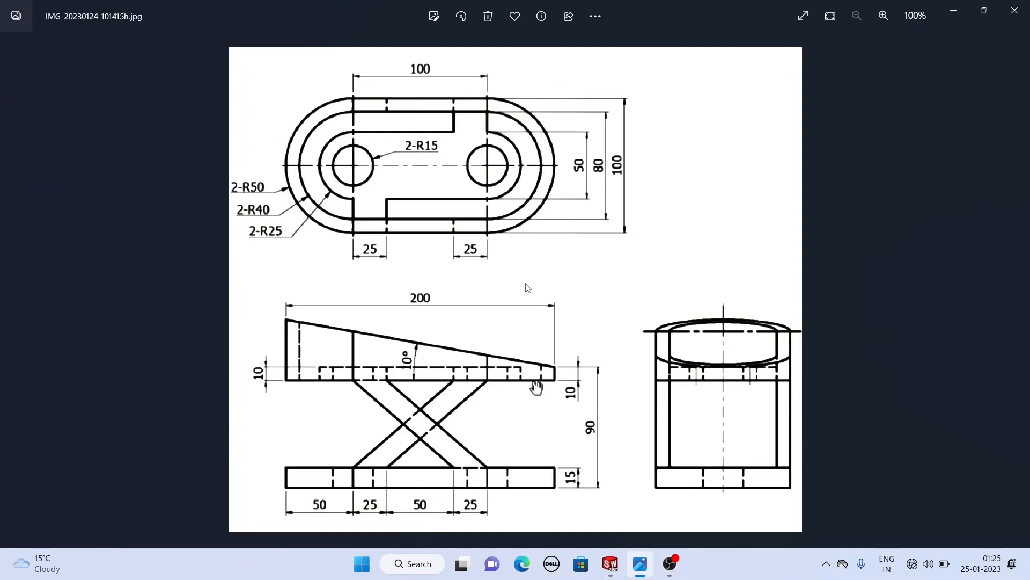
{"action": "left_click", "coordinate": [572, 457]}
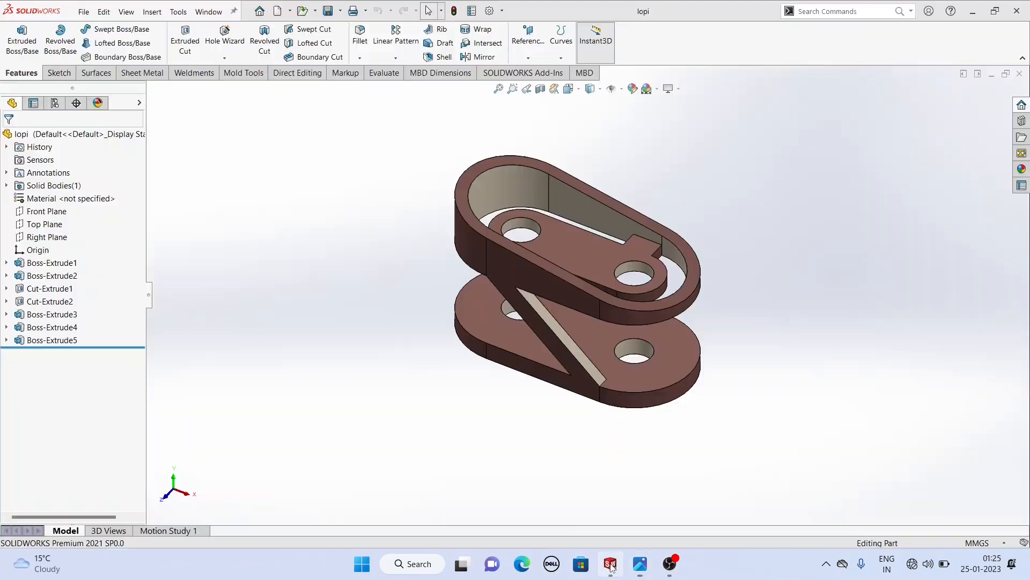
{"action": "left_click", "coordinate": [1020, 75]}
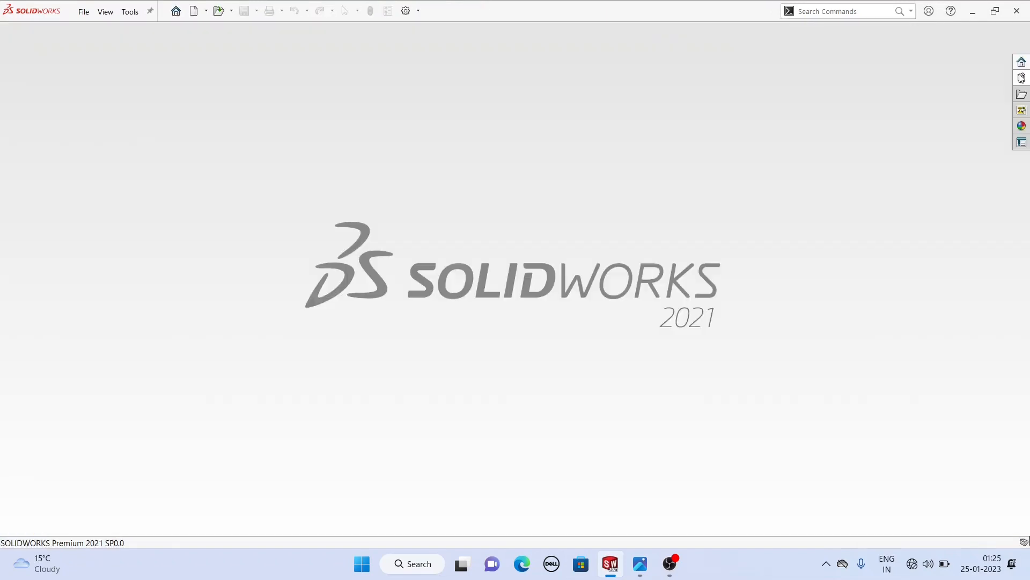
{"action": "left_click", "coordinate": [84, 12]}
{"action": "left_click", "coordinate": [86, 31]}
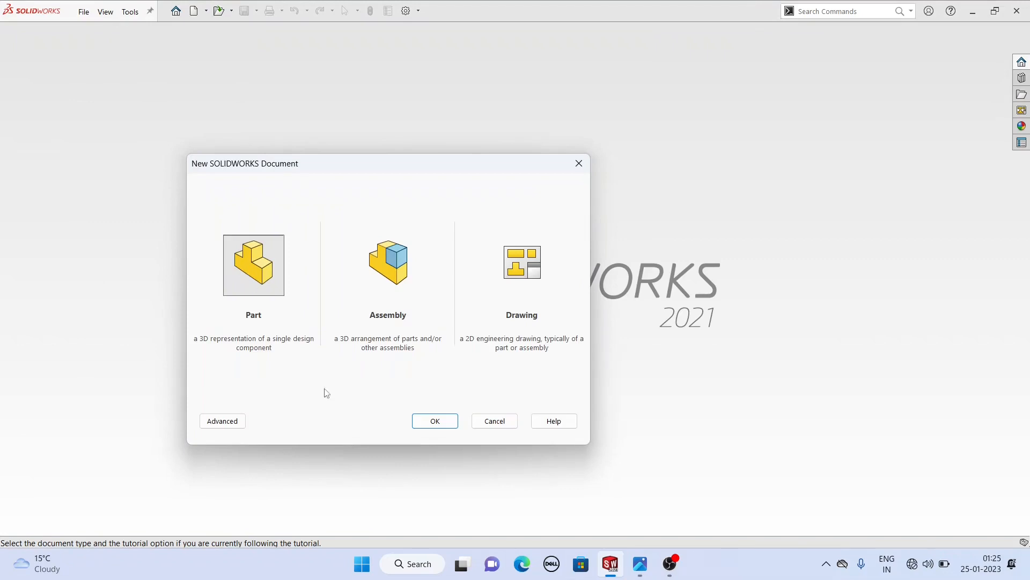
{"action": "left_click", "coordinate": [433, 421]}
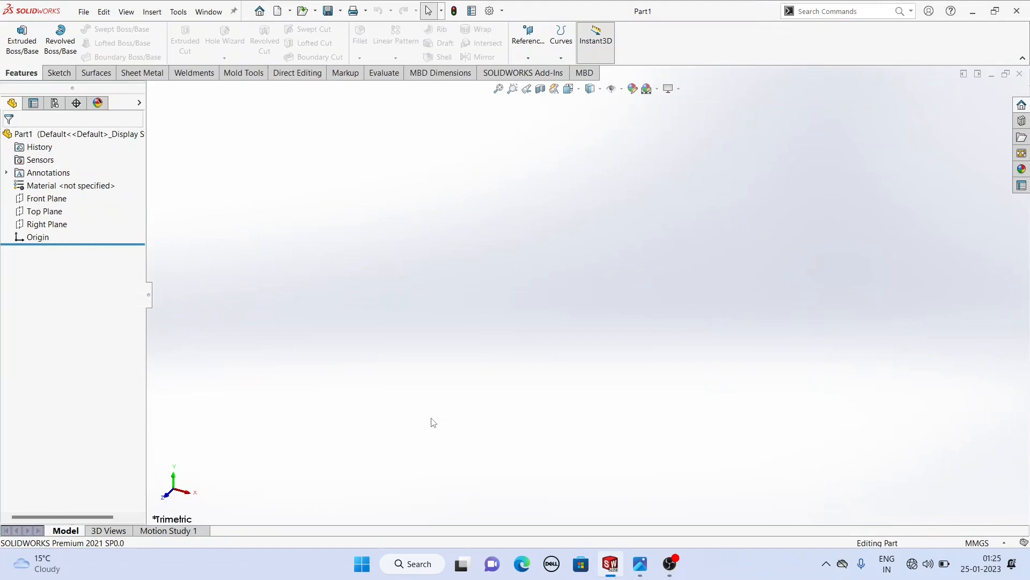
On the Top Plane, sketch a horizontal straight slot across the origin, about 76 mm between centres and 58 mm wide
{"action": "left_click", "coordinate": [639, 574]}
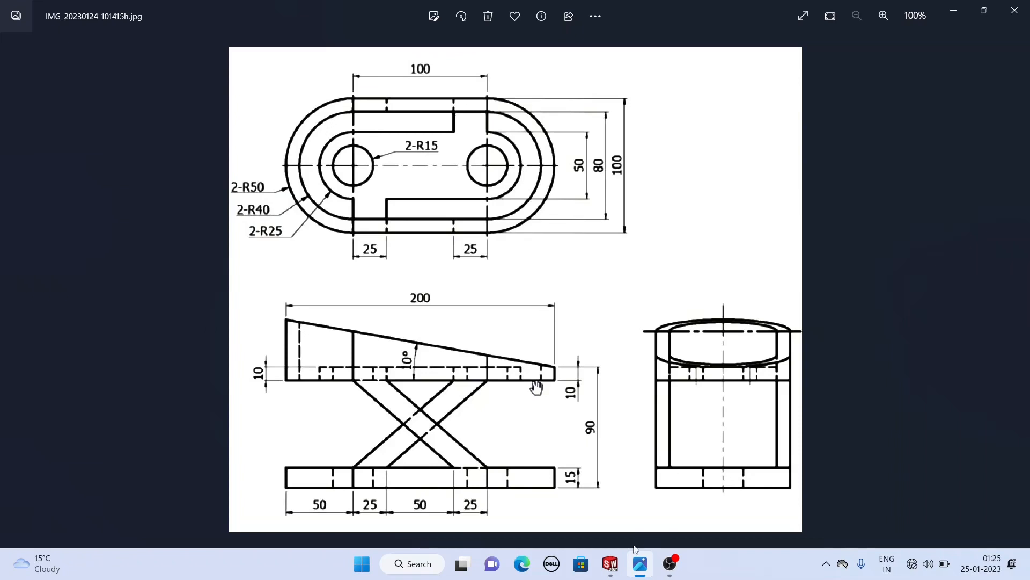
{"action": "left_click", "coordinate": [611, 564]}
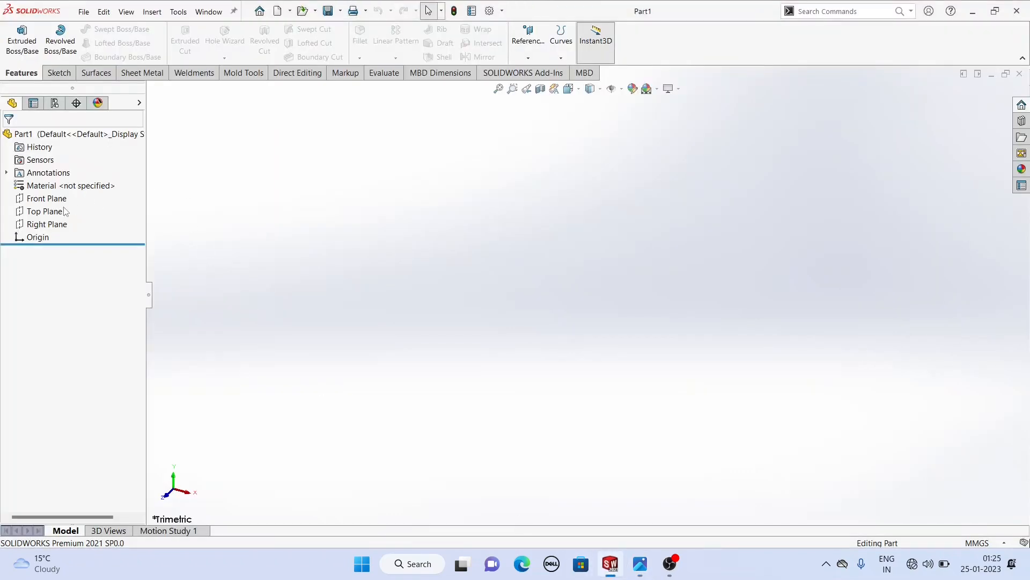
{"action": "left_click", "coordinate": [50, 214]}
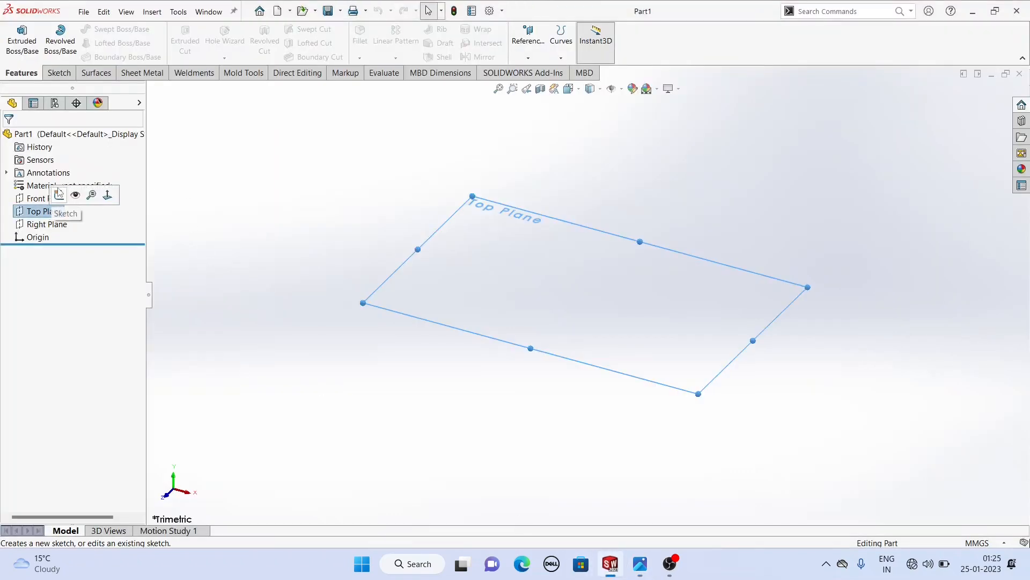
{"action": "left_click", "coordinate": [59, 191]}
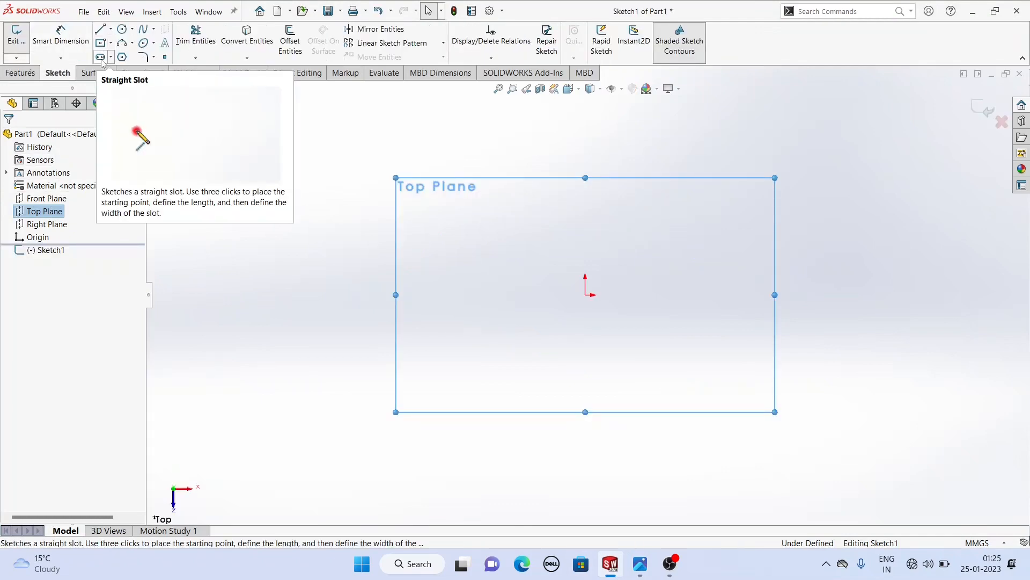
{"action": "left_click", "coordinate": [101, 56]}
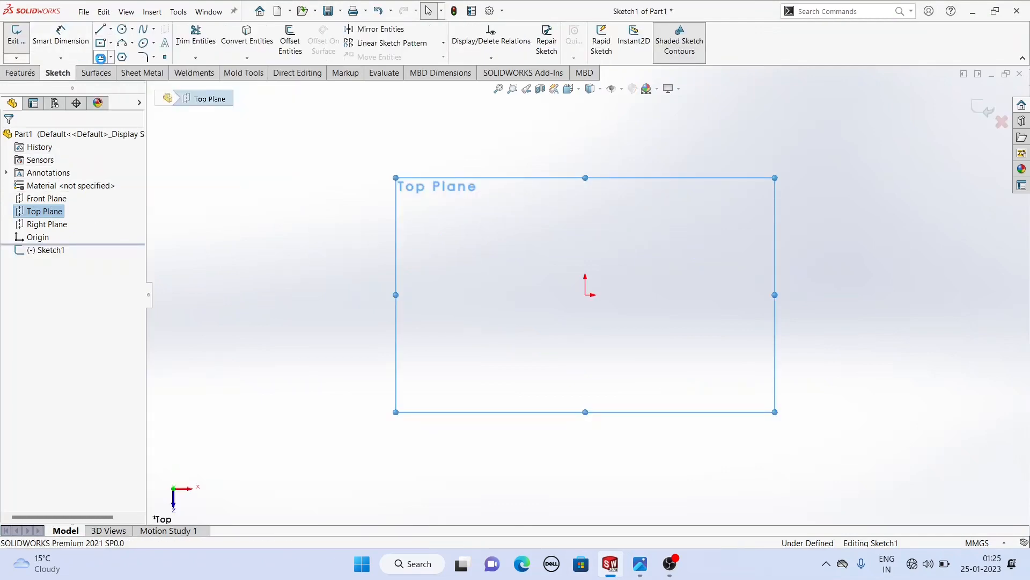
{"action": "left_click", "coordinate": [508, 294]}
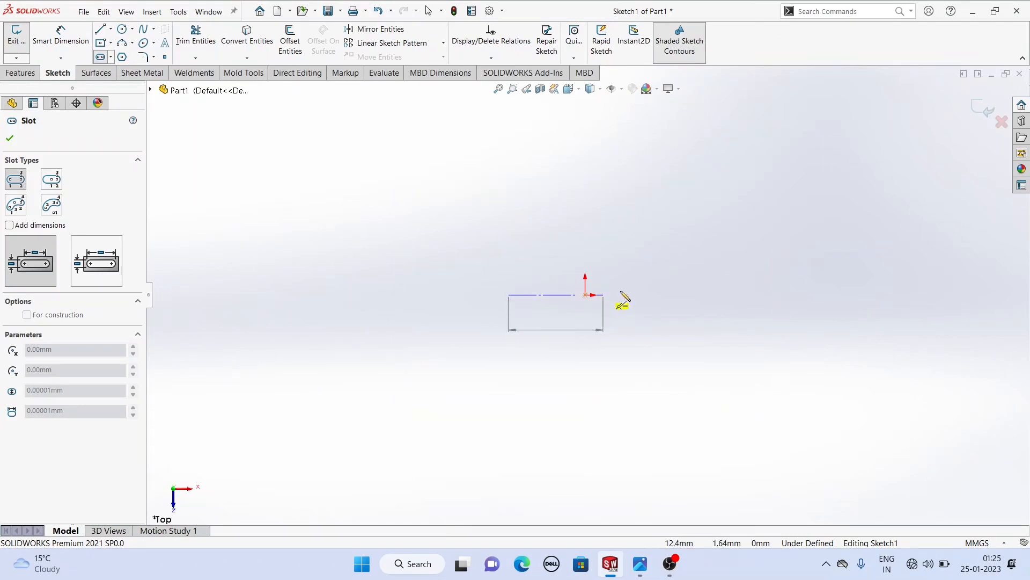
{"action": "left_click", "coordinate": [671, 294]}
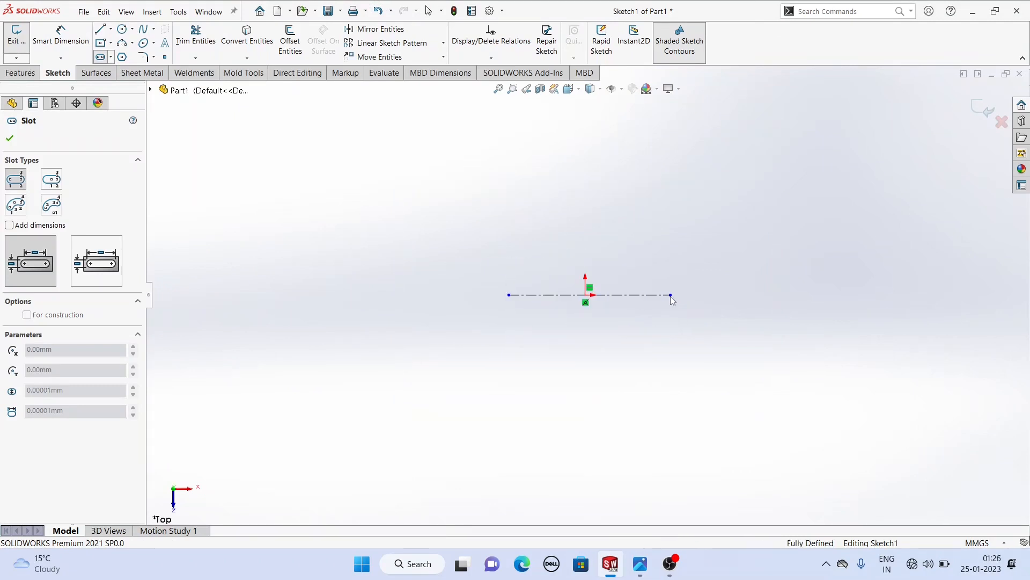
{"action": "left_click", "coordinate": [603, 234]}
{"action": "right_click", "coordinate": [603, 235]}
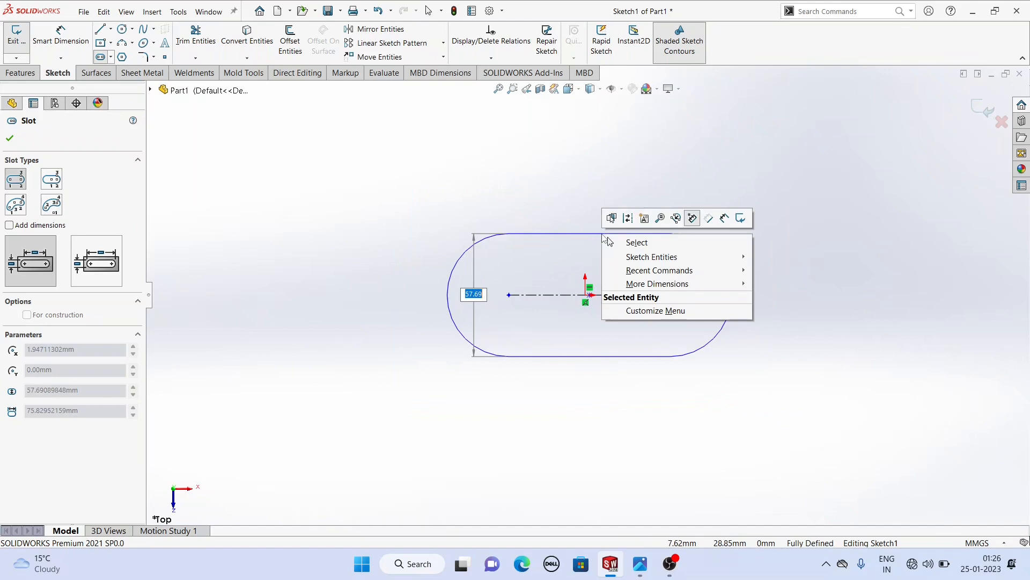
{"action": "left_click", "coordinate": [511, 198]}
{"action": "right_click", "coordinate": [576, 154]}
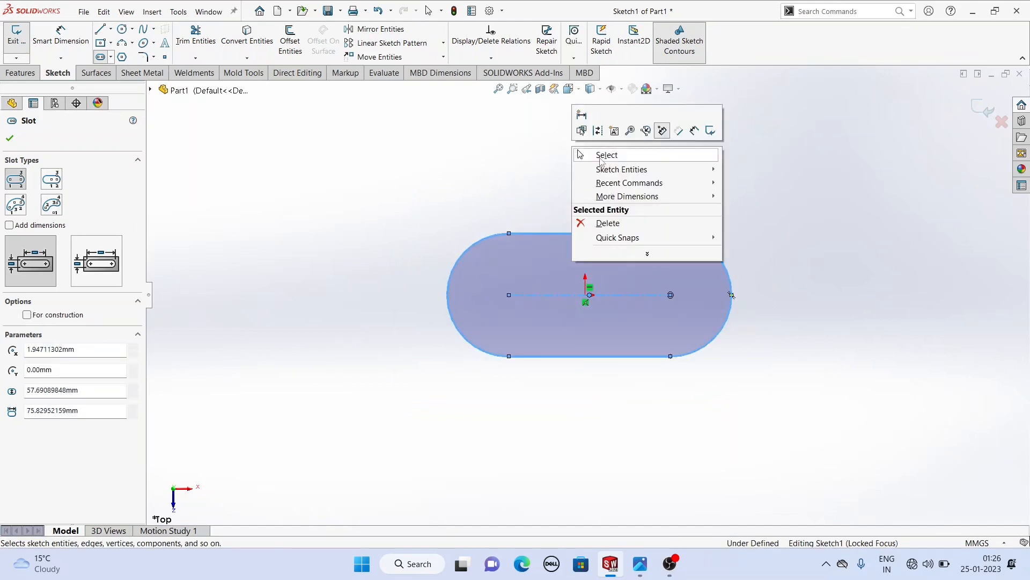
{"action": "left_click", "coordinate": [601, 156]}
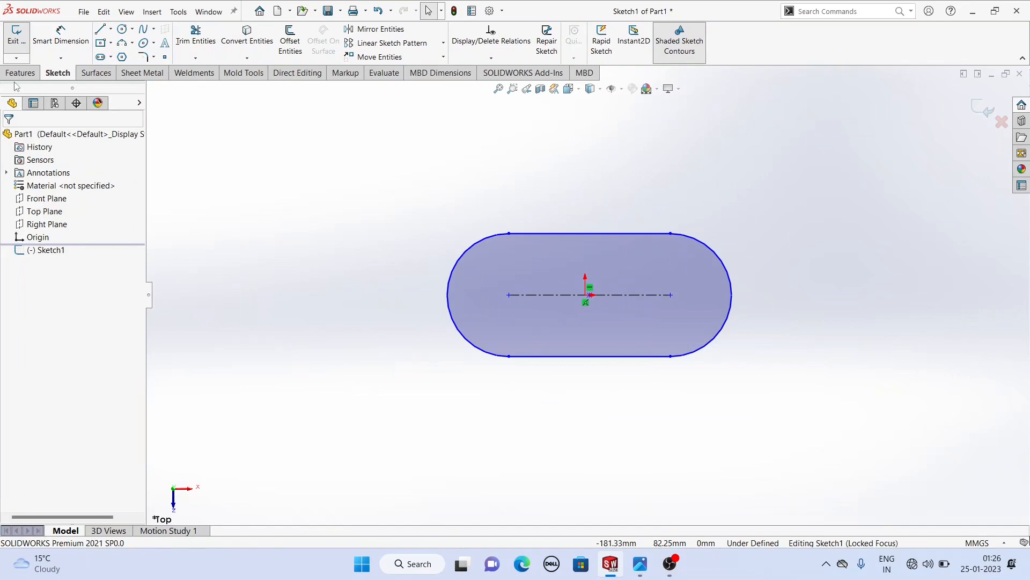
Dimension the radius of the slot's end arc at 50 mm
{"action": "left_click", "coordinate": [61, 36]}
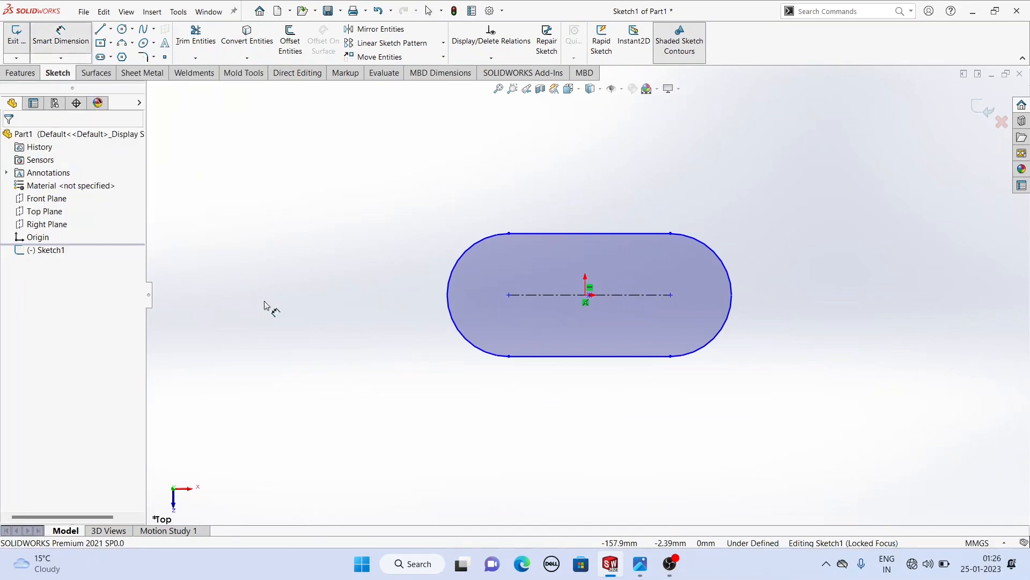
{"action": "left_click", "coordinate": [454, 275]}
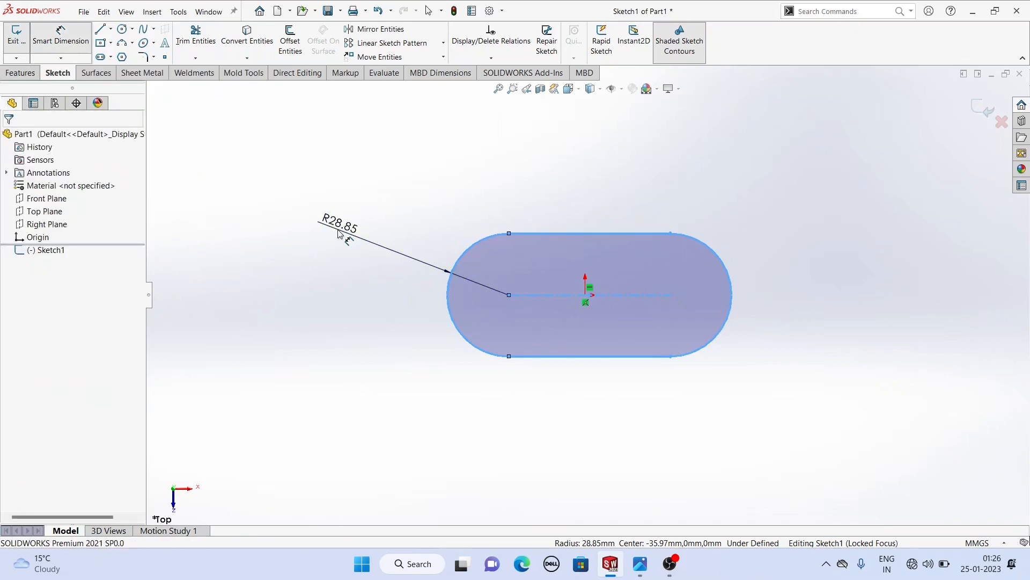
{"action": "left_click", "coordinate": [338, 232]}
{"action": "type", "text": "50"}
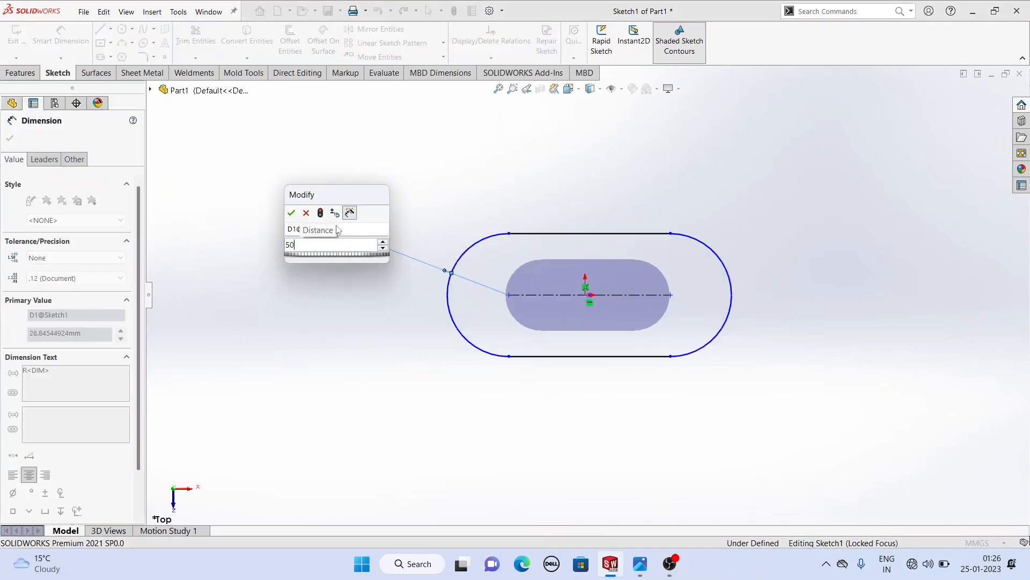
{"action": "key", "text": "Return"}
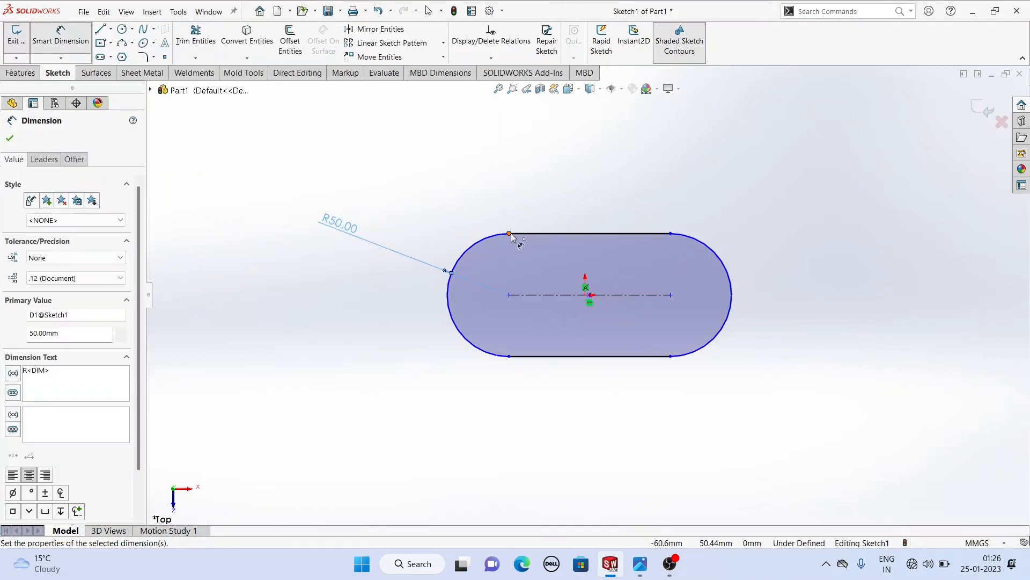
Dimension the slot's upper straight edge at 100 mm
{"action": "left_click", "coordinate": [605, 234]}
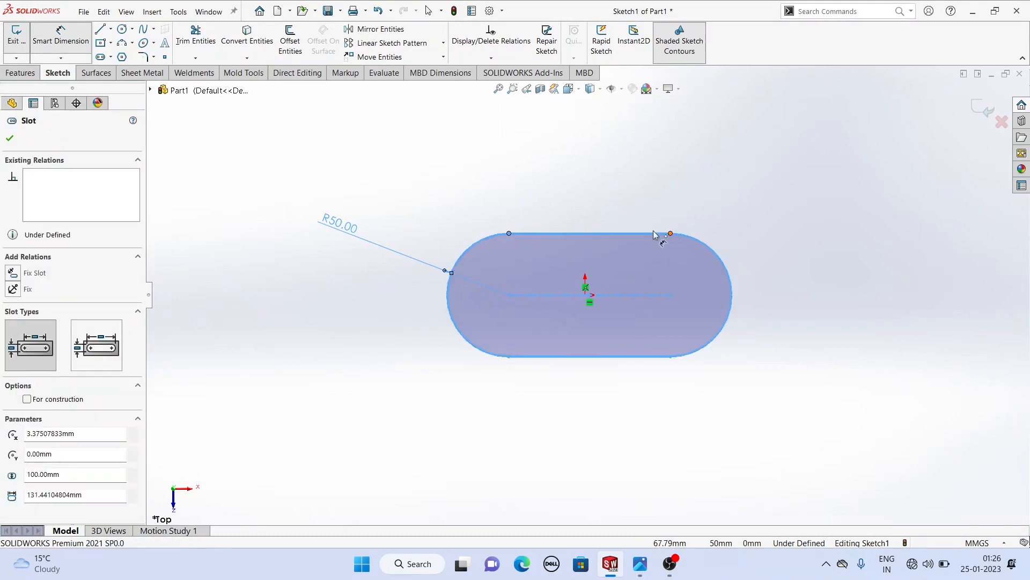
{"action": "left_click", "coordinate": [565, 178]}
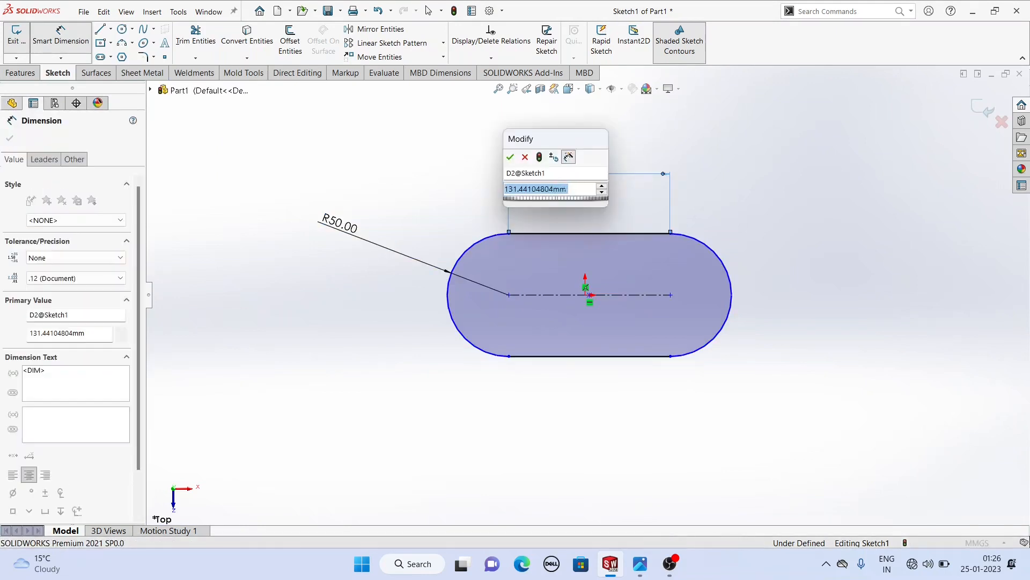
{"action": "type", "text": "10"}
{"action": "key", "text": "Return"}
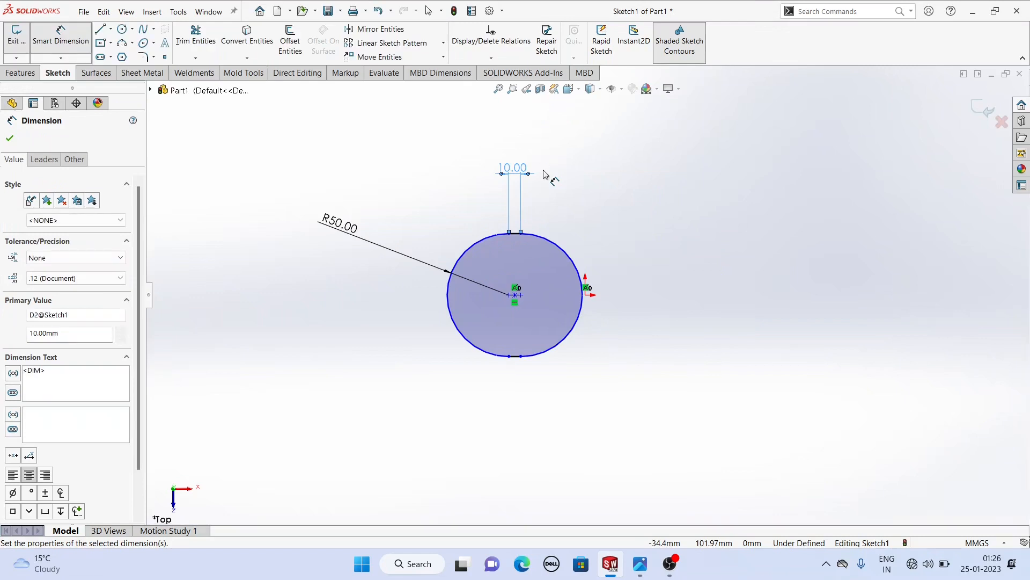
{"action": "right_click", "coordinate": [443, 152]}
{"action": "left_click", "coordinate": [490, 186]}
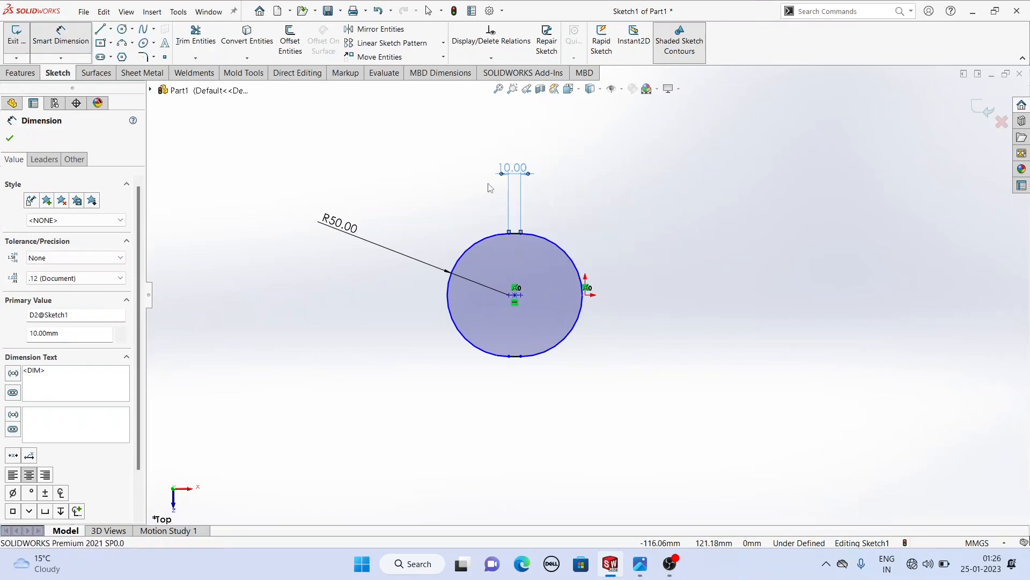
{"action": "left_click", "coordinate": [507, 165]}
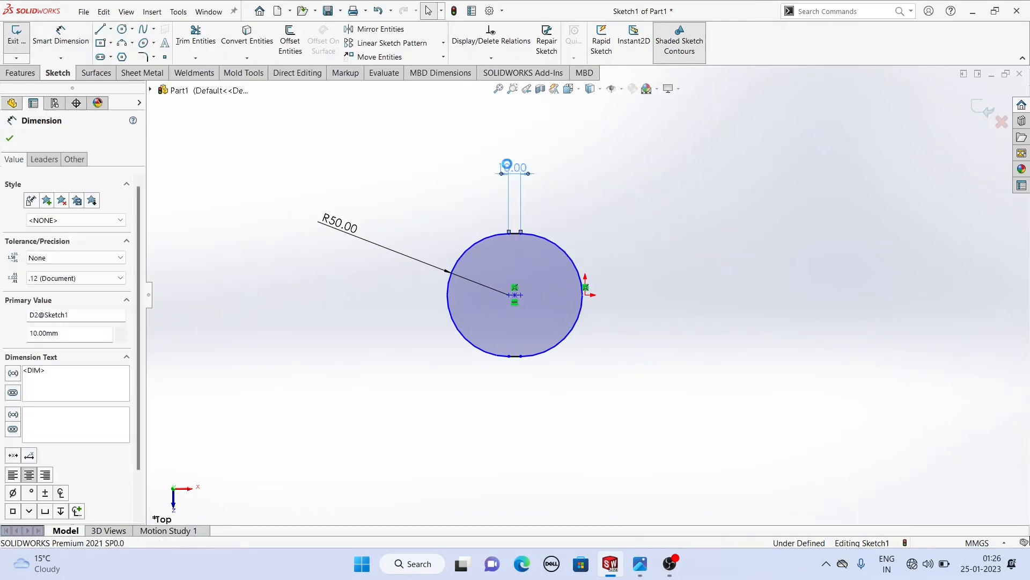
{"action": "double_click", "coordinate": [507, 165]}
{"action": "type", "text": "100"}
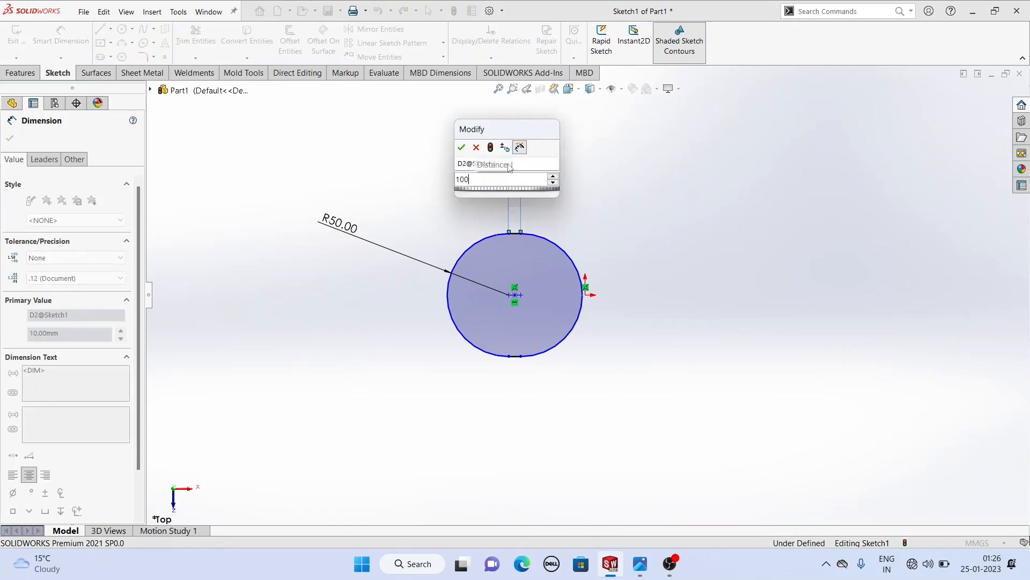
{"action": "key", "text": "Return"}
{"action": "right_click", "coordinate": [408, 149]}
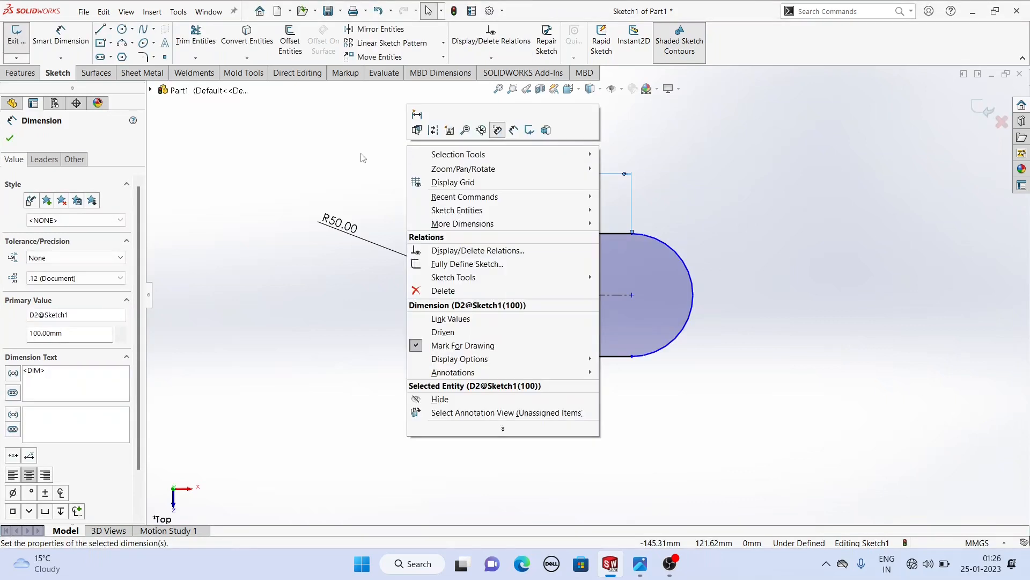
{"action": "left_click", "coordinate": [363, 157]}
Make the midpoint of the slot's centreline coincident with the origin
{"action": "left_click", "coordinate": [571, 298]}
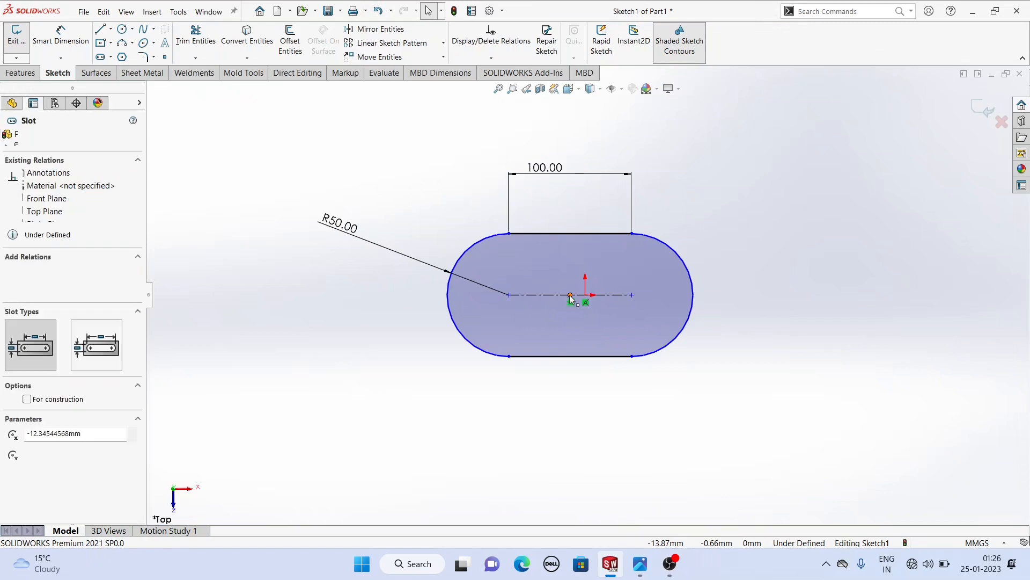
{"action": "left_click", "coordinate": [584, 294], "text": "ctrl"}
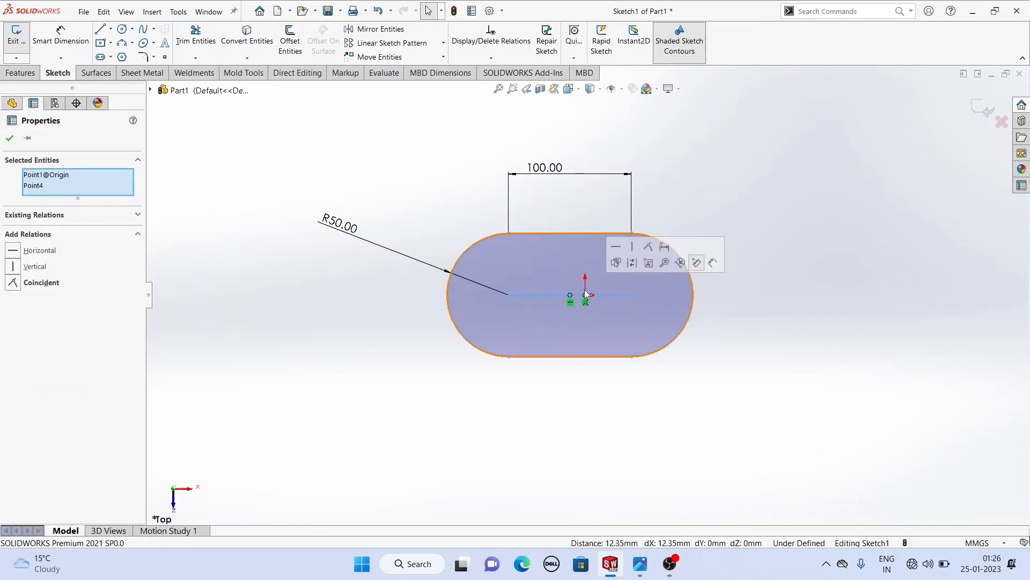
{"action": "left_click", "coordinate": [644, 253]}
{"action": "key", "text": "Escape"}
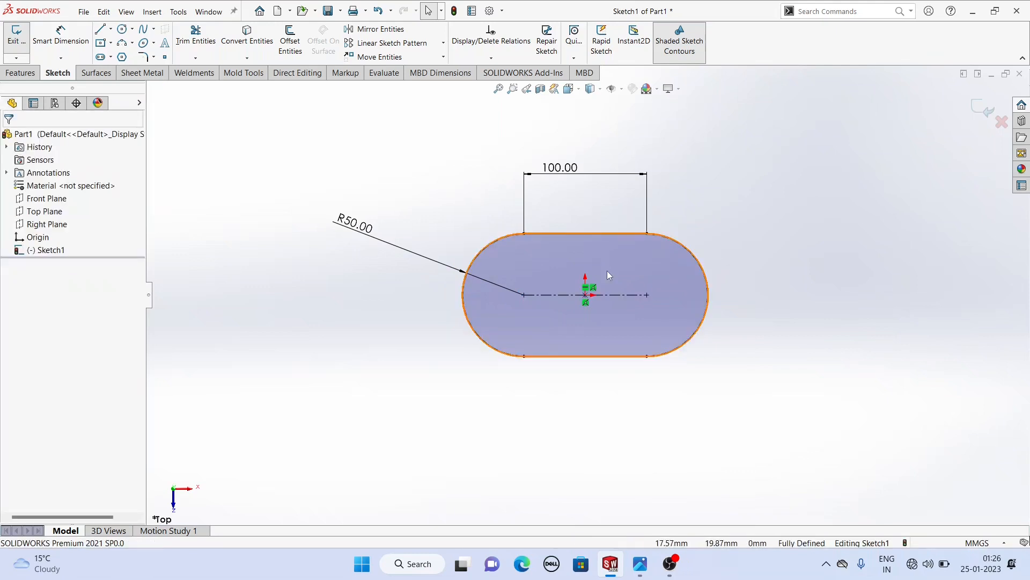
Extrude the slot profile as a blind boss with a depth of 15 mm
{"action": "scroll", "coordinate": [608, 272], "scroll_direction": "down", "scroll_amount": 1}
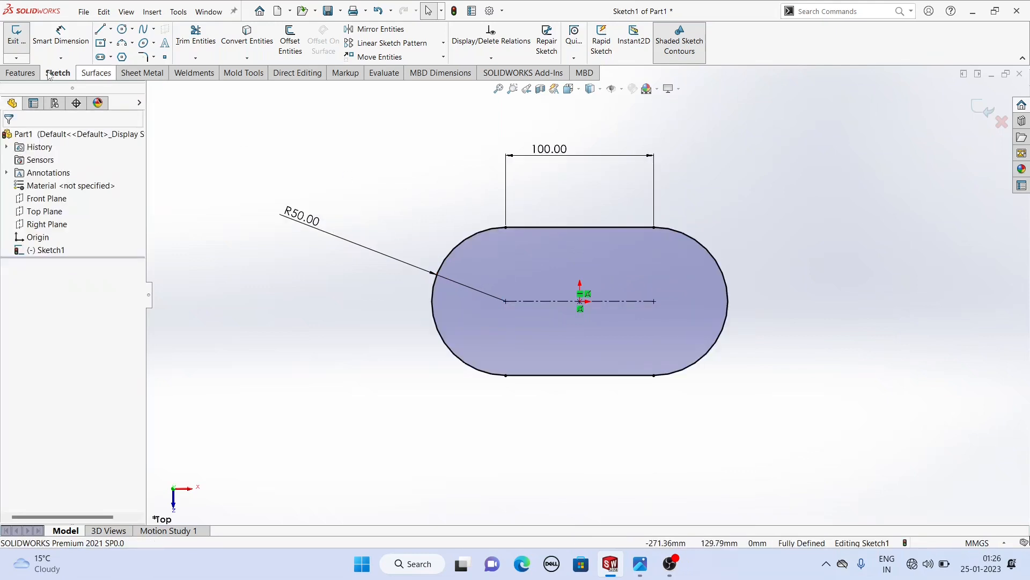
{"action": "left_click", "coordinate": [20, 73]}
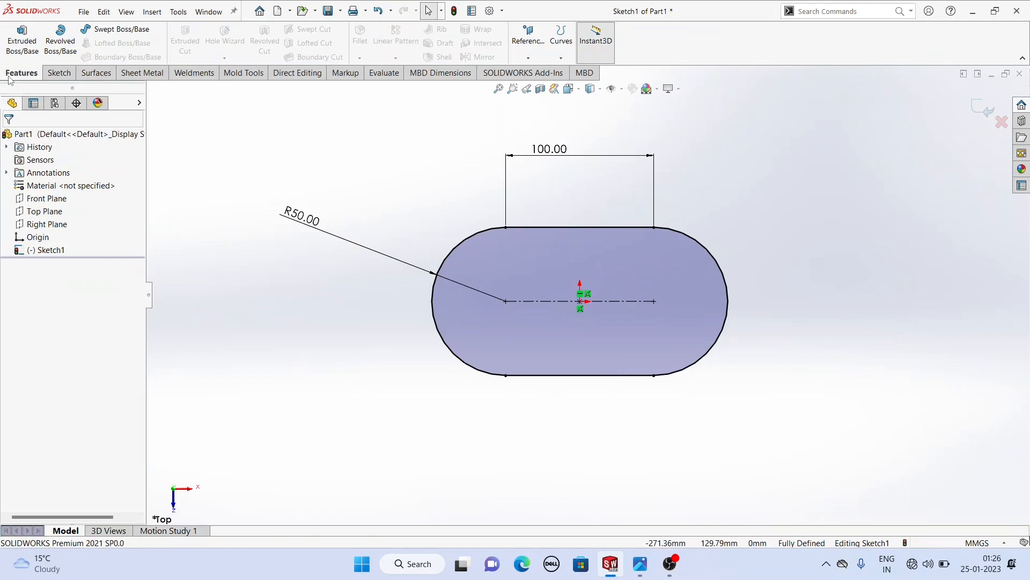
{"action": "left_click", "coordinate": [34, 45]}
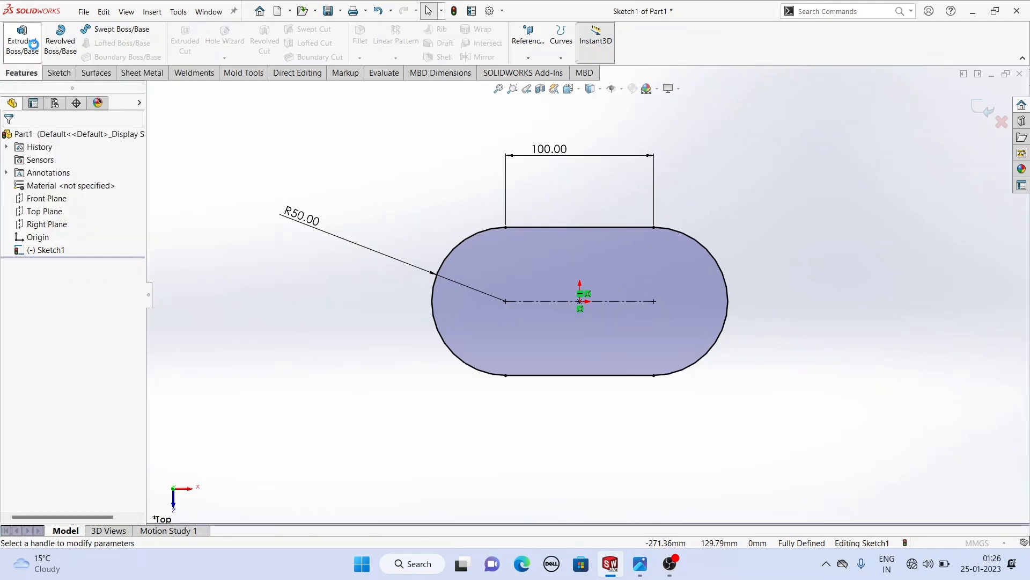
{"action": "left_click", "coordinate": [642, 572]}
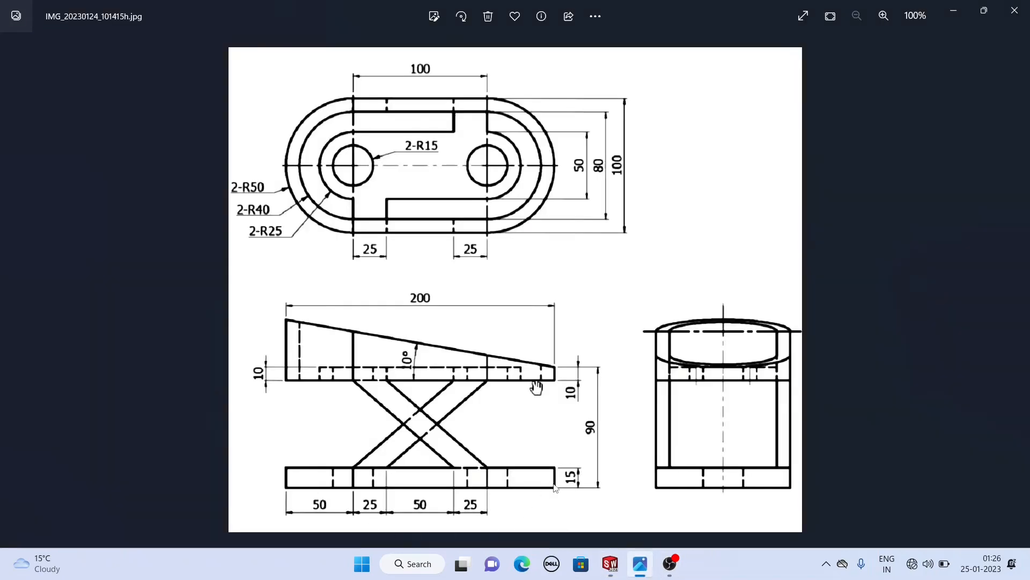
{"action": "left_click", "coordinate": [611, 563]}
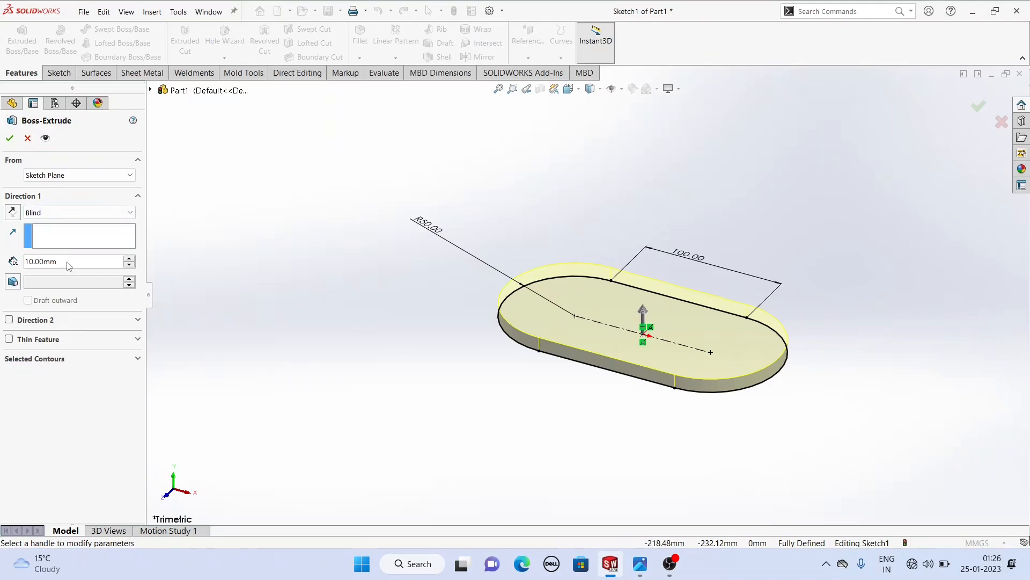
{"action": "left_click_drag", "start_coordinate": [69, 265], "coordinate": [1, 263]}
{"action": "type", "text": "15"}
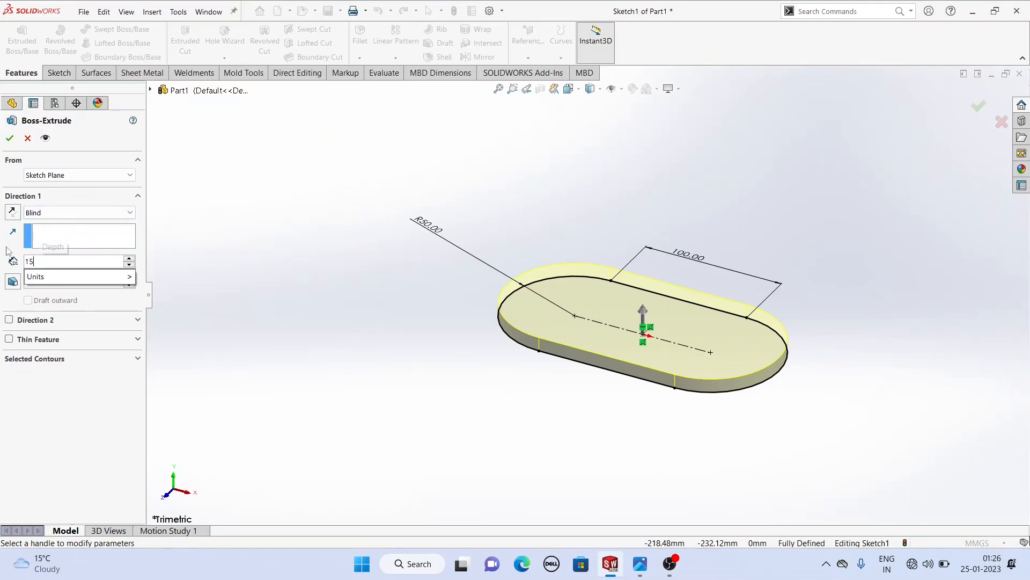
{"action": "key", "text": "Return"}
{"action": "left_click", "coordinate": [11, 139]}
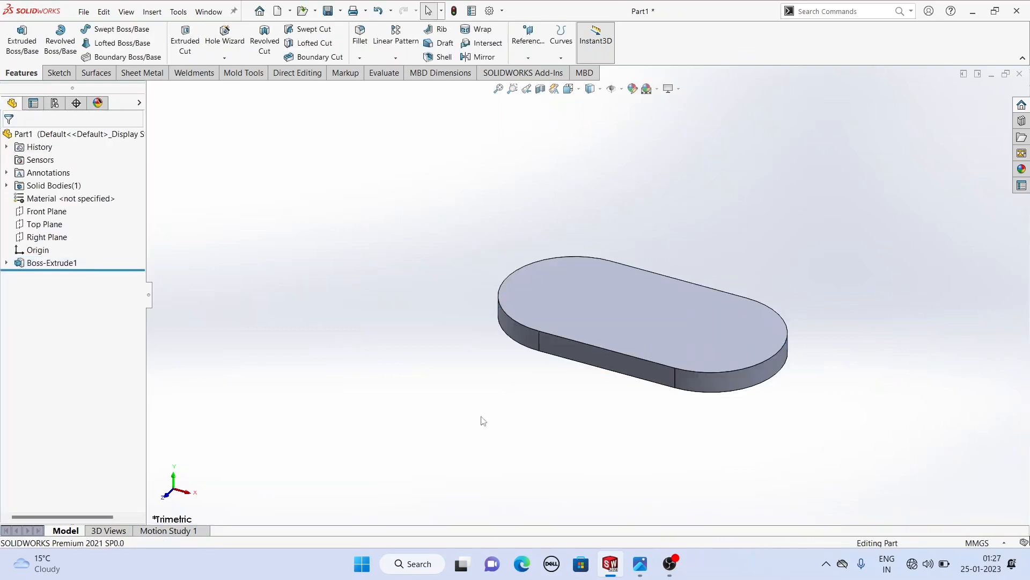
Begin a second boss extrusion from the base plate's Sketch1, starting at an 80 mm offset from the sketch plane
{"action": "left_click", "coordinate": [641, 566]}
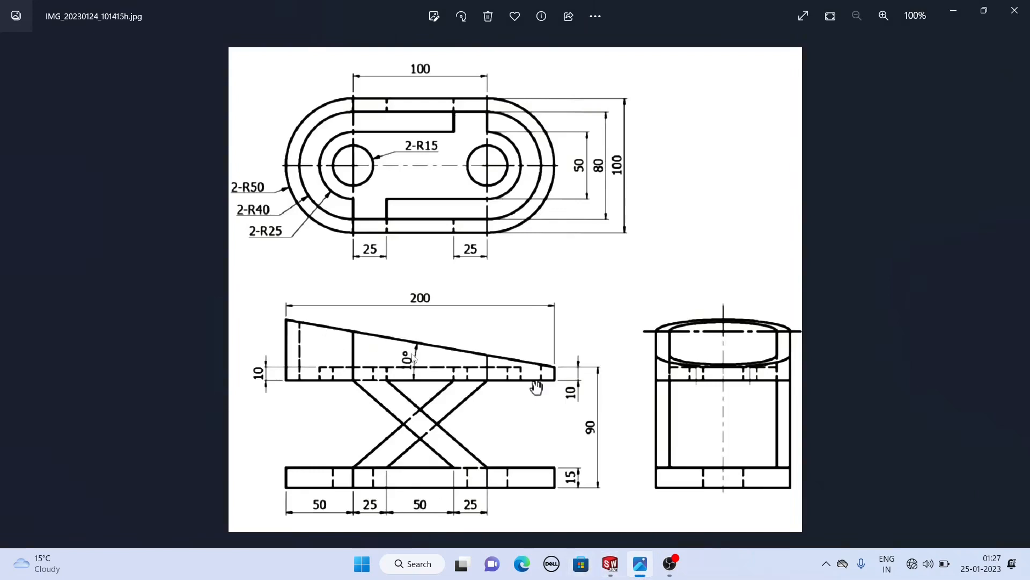
{"action": "left_click", "coordinate": [611, 564]}
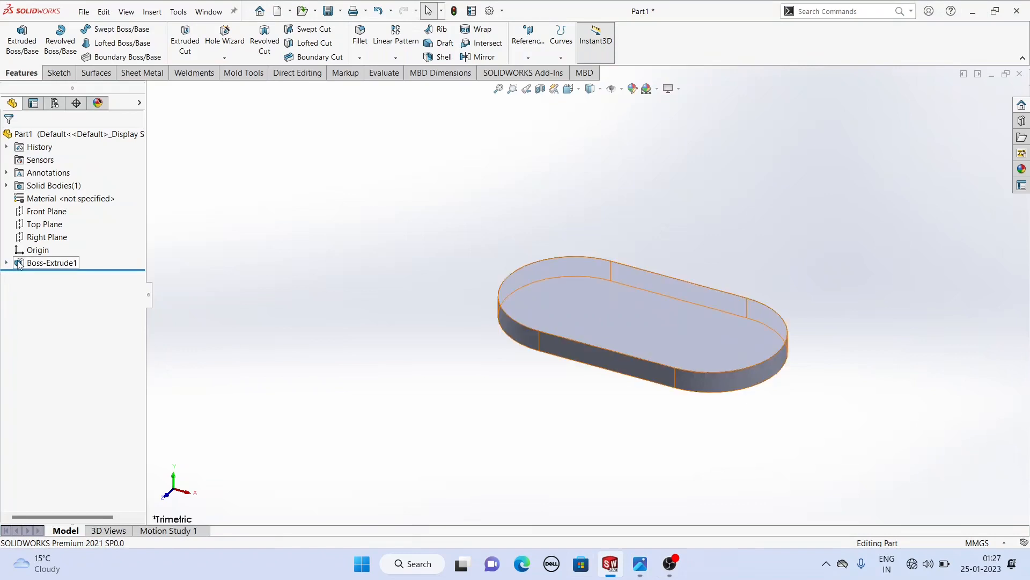
{"action": "left_click", "coordinate": [6, 263]}
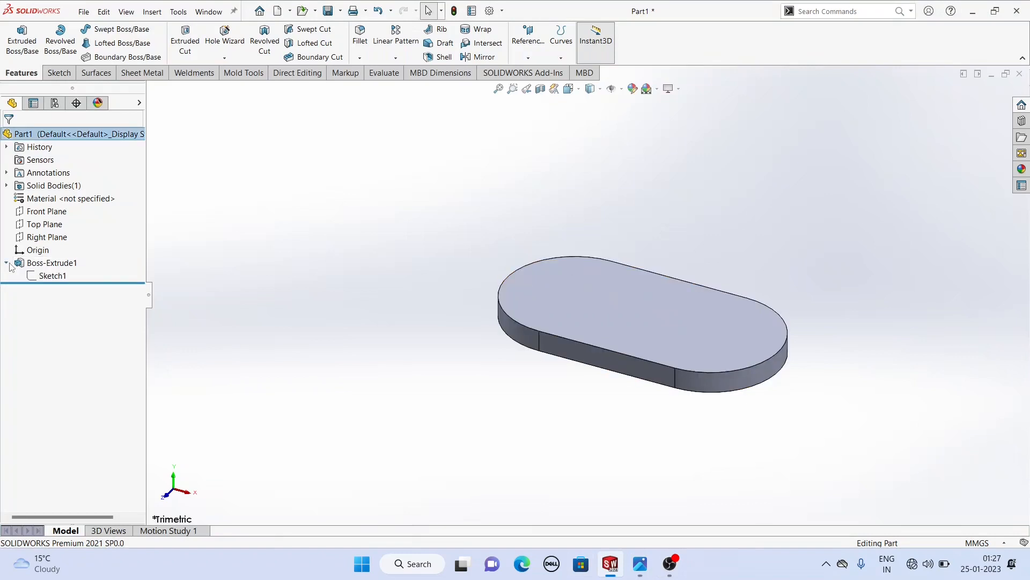
{"action": "left_click", "coordinate": [54, 276]}
{"action": "left_click", "coordinate": [26, 44]}
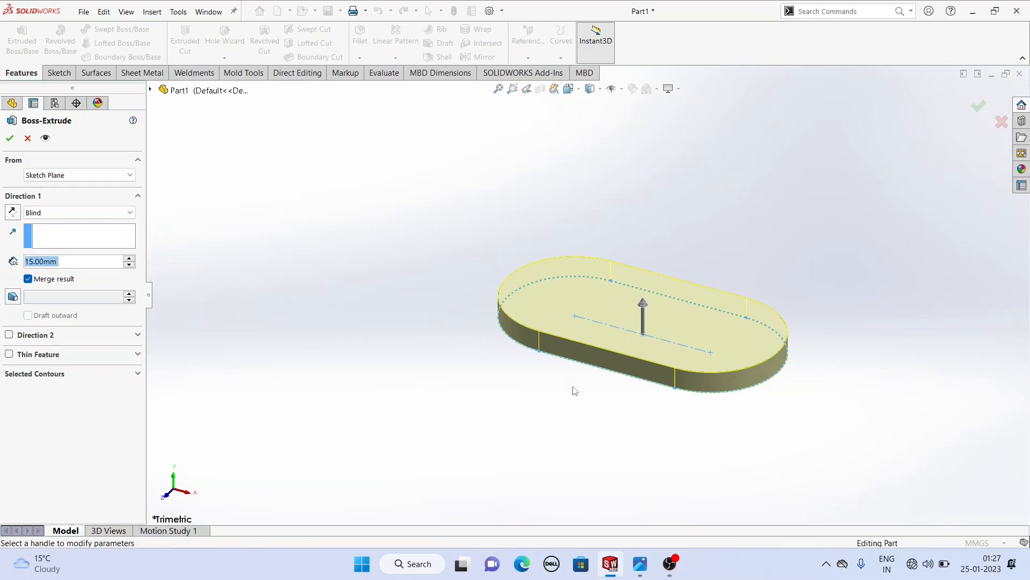
{"action": "left_click", "coordinate": [641, 565]}
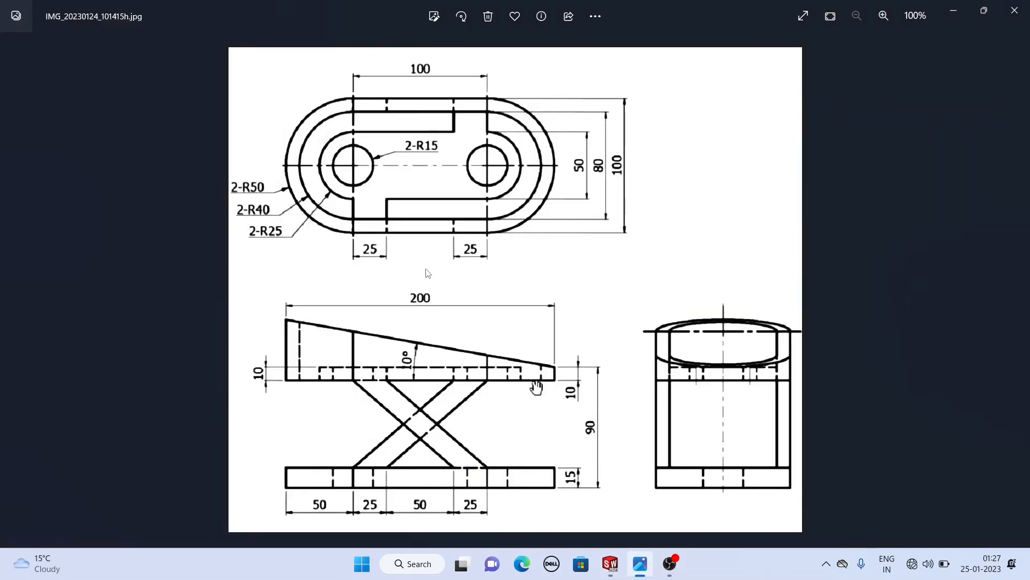
{"action": "left_click", "coordinate": [953, 10]}
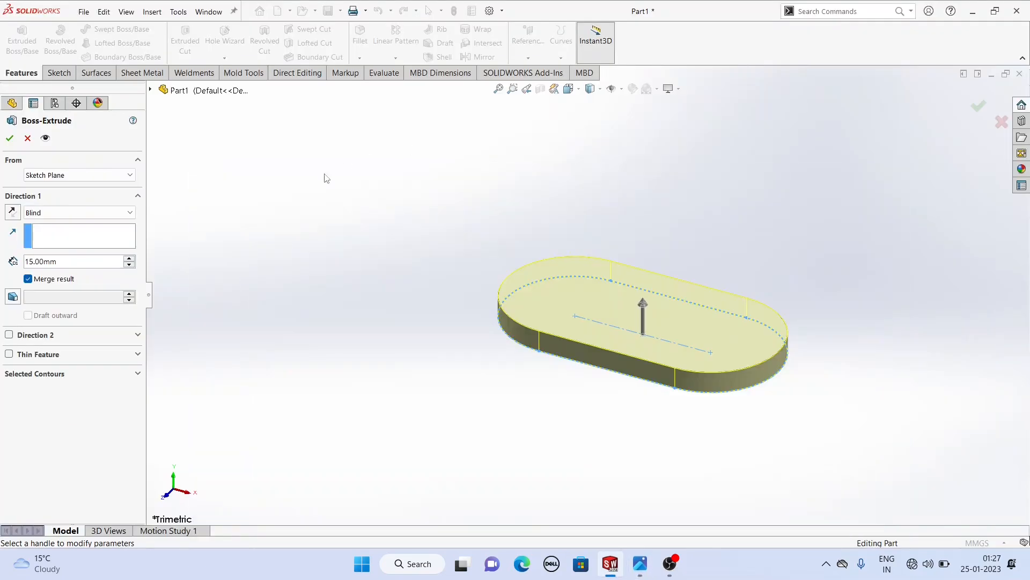
{"action": "left_click", "coordinate": [91, 175]}
{"action": "left_click", "coordinate": [71, 212]}
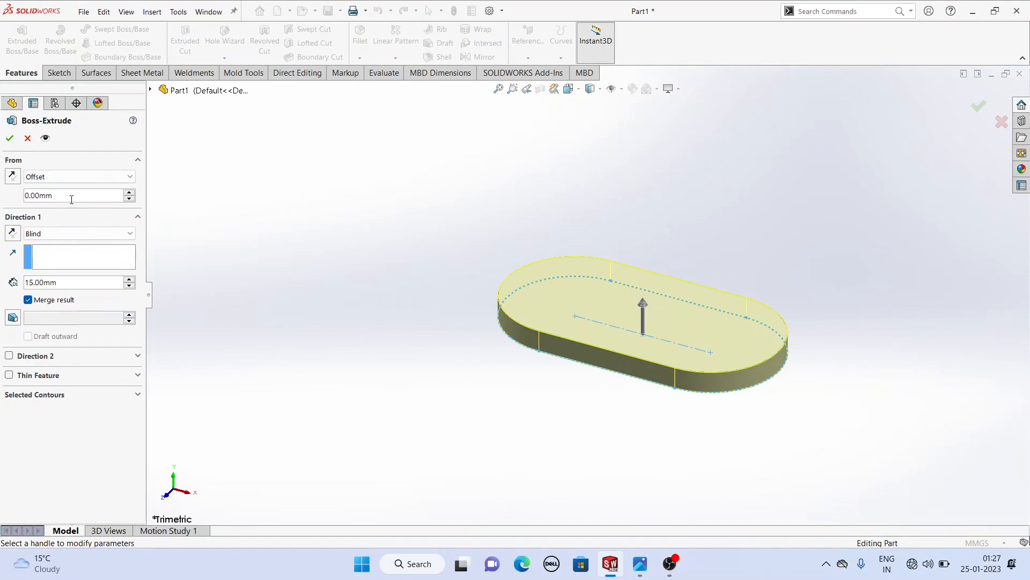
{"action": "type", "text": "80"}
{"action": "key", "text": "Return"}
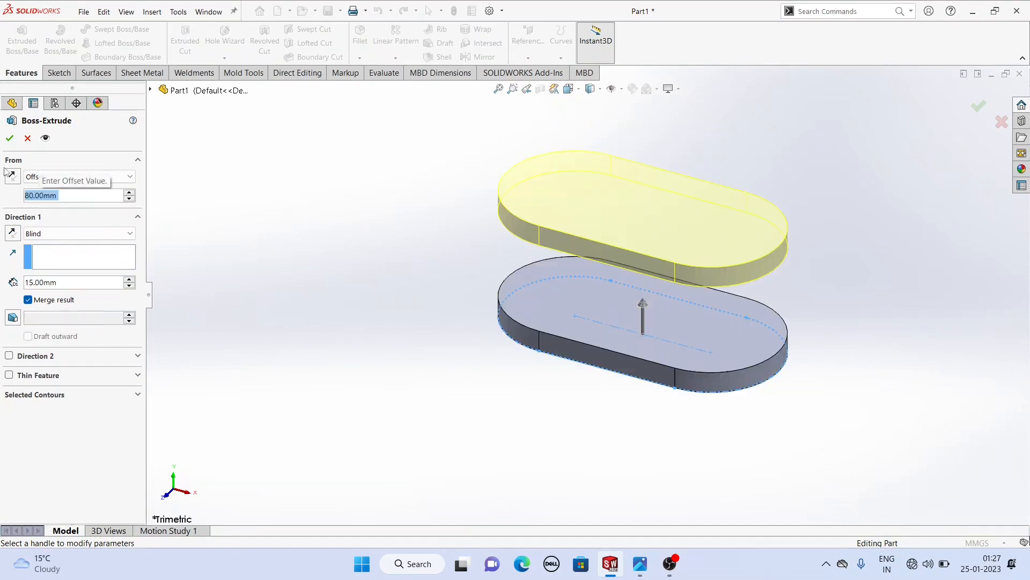
Set the offset extrusion's blind depth to 50 mm and complete the upper block
{"action": "double_click", "coordinate": [81, 283]}
{"action": "type", "text": "50"}
{"action": "key", "text": "Return"}
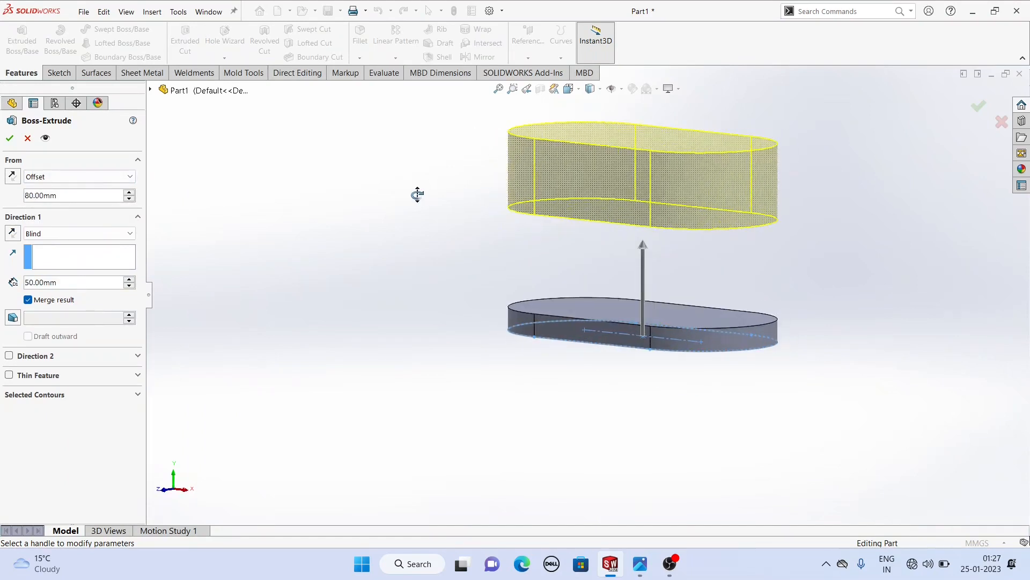
{"action": "middle_click_drag", "start_coordinate": [679, 156], "coordinate": [598, 193]}
{"action": "key", "text": "Return"}
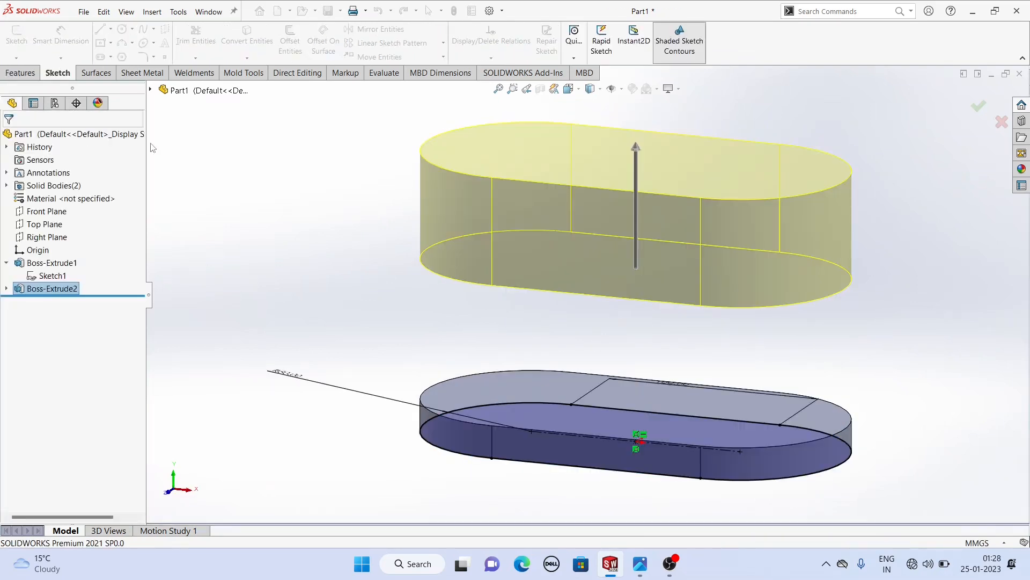
{"action": "mouse_move", "coordinate": [402, 263]}
{"action": "middle_mouse_down"}
{"action": "mouse_move", "coordinate": [501, 258]}
{"action": "mouse_move", "coordinate": [385, 257]}
{"action": "middle_mouse_up"}
On the Front Plane, sketch a line across the upper block's full width, sloping down to about 22 mm above its lower-right corner
{"action": "left_click", "coordinate": [642, 564]}
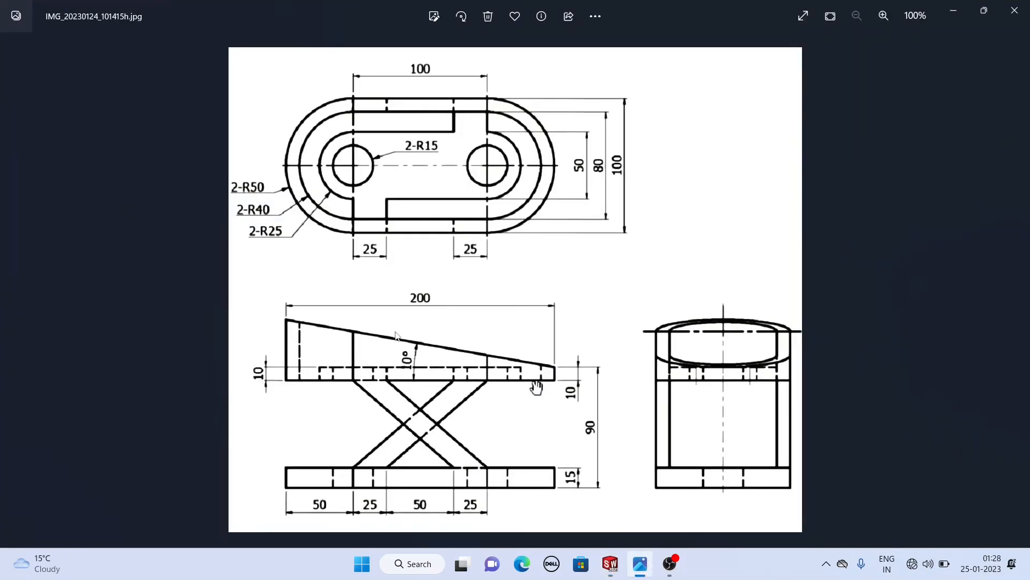
{"action": "left_click", "coordinate": [611, 564]}
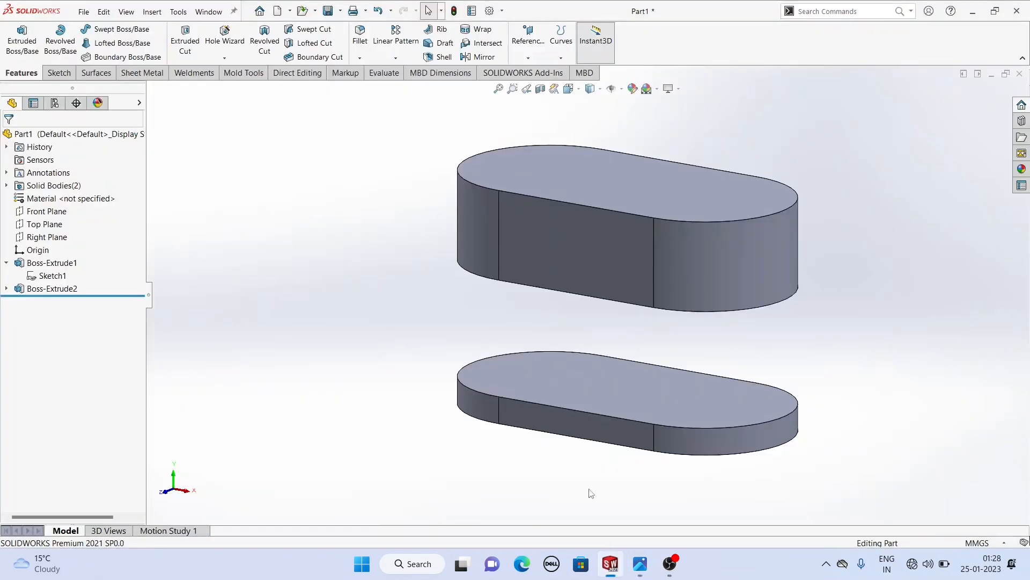
{"action": "left_click", "coordinate": [43, 212]}
{"action": "middle_click_drag", "start_coordinate": [322, 236], "coordinate": [371, 236]}
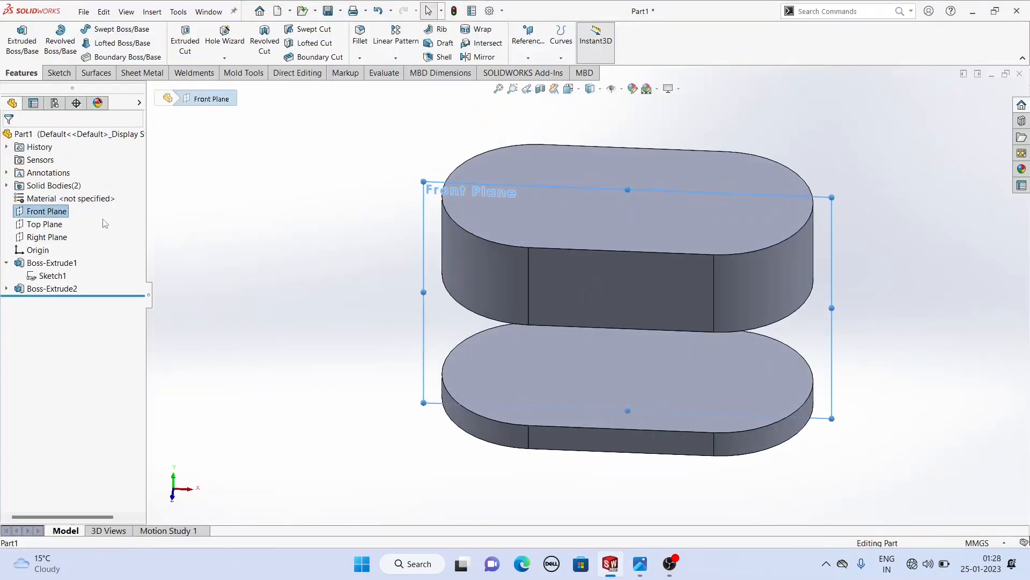
{"action": "left_click", "coordinate": [66, 213]}
{"action": "left_click", "coordinate": [79, 199]}
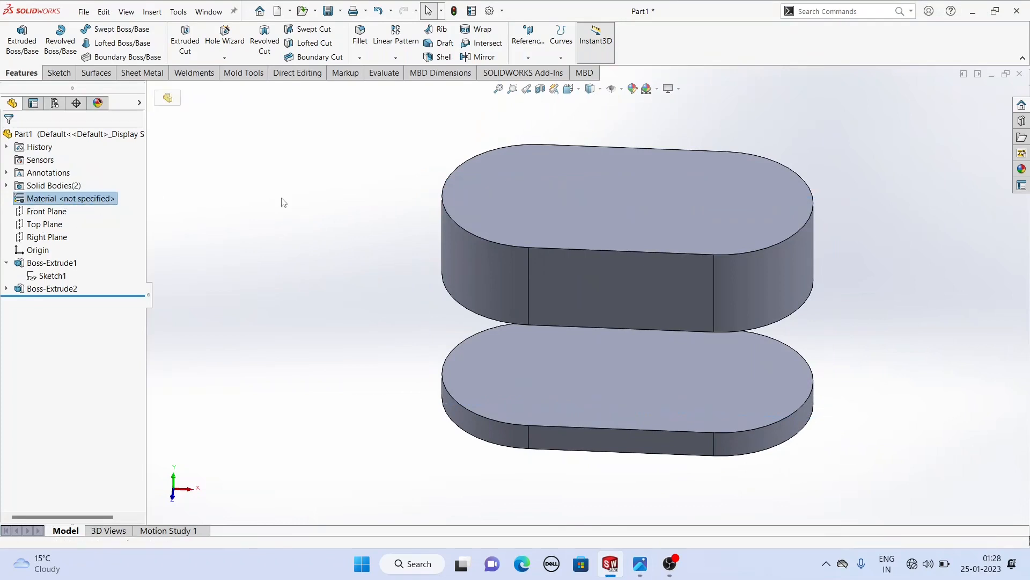
{"action": "left_click", "coordinate": [50, 212]}
{"action": "left_click", "coordinate": [66, 192]}
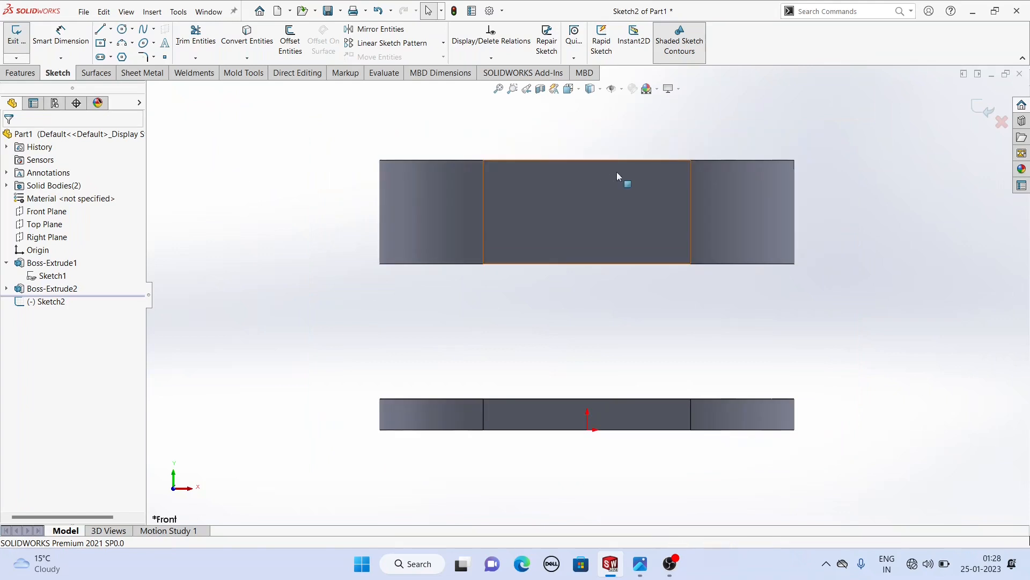
{"action": "left_click", "coordinate": [101, 30]}
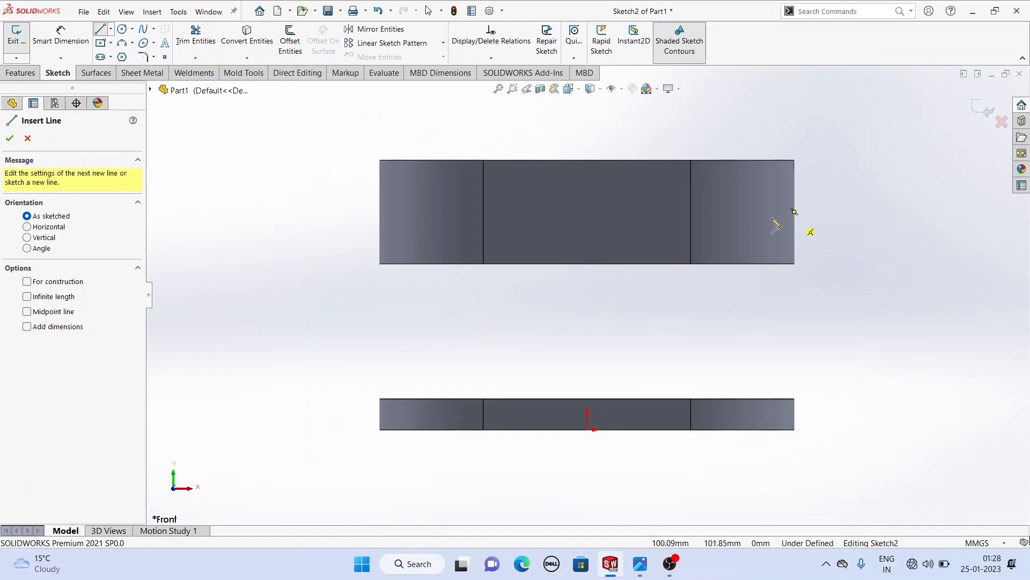
{"action": "left_click", "coordinate": [794, 217]}
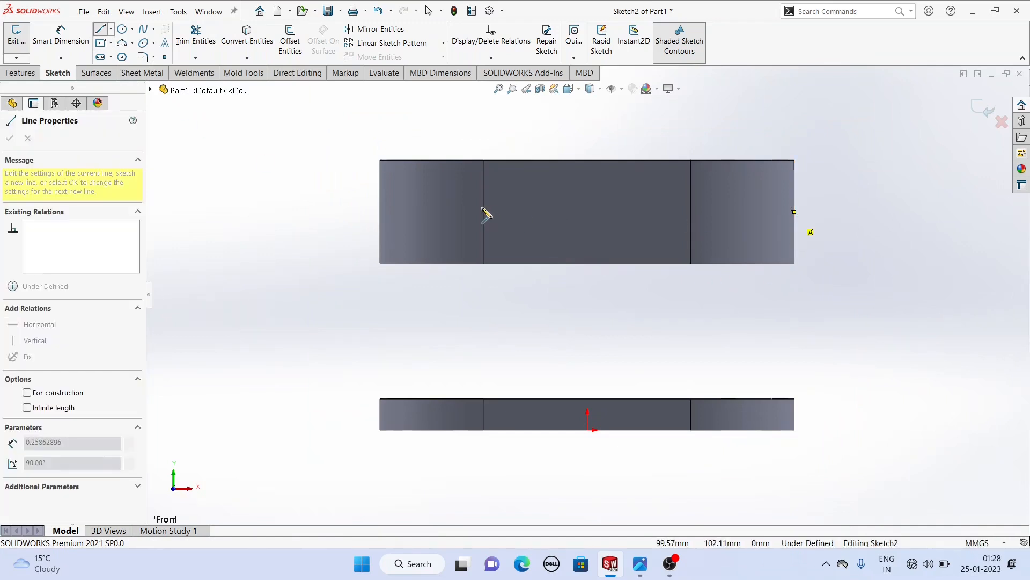
{"action": "left_click", "coordinate": [380, 198]}
{"action": "right_click", "coordinate": [316, 181]}
{"action": "left_click", "coordinate": [335, 192]}
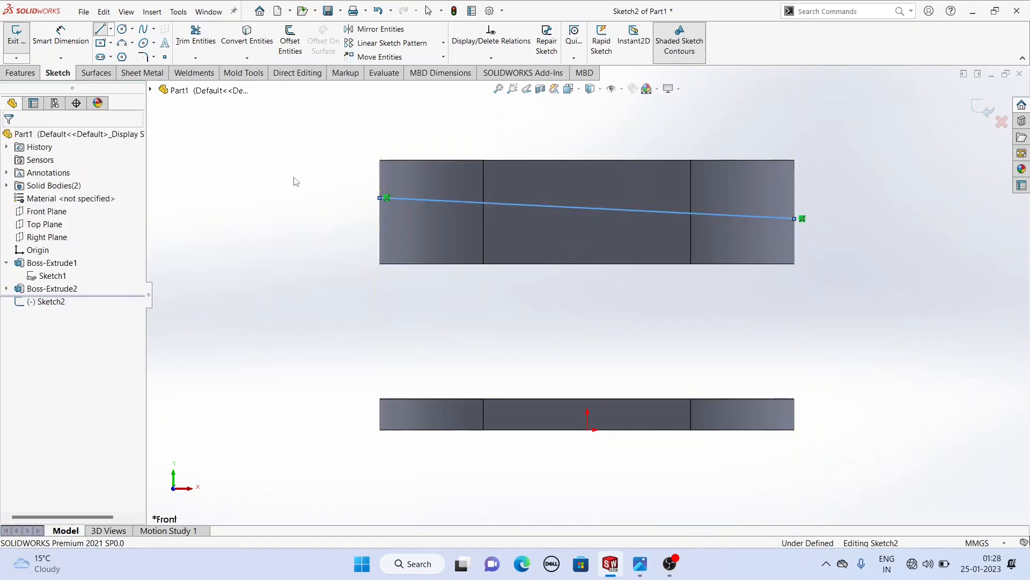
Dimension the sloping line's right endpoint 10 mm above the upper block's lower-right corner
{"action": "left_click", "coordinate": [61, 35]}
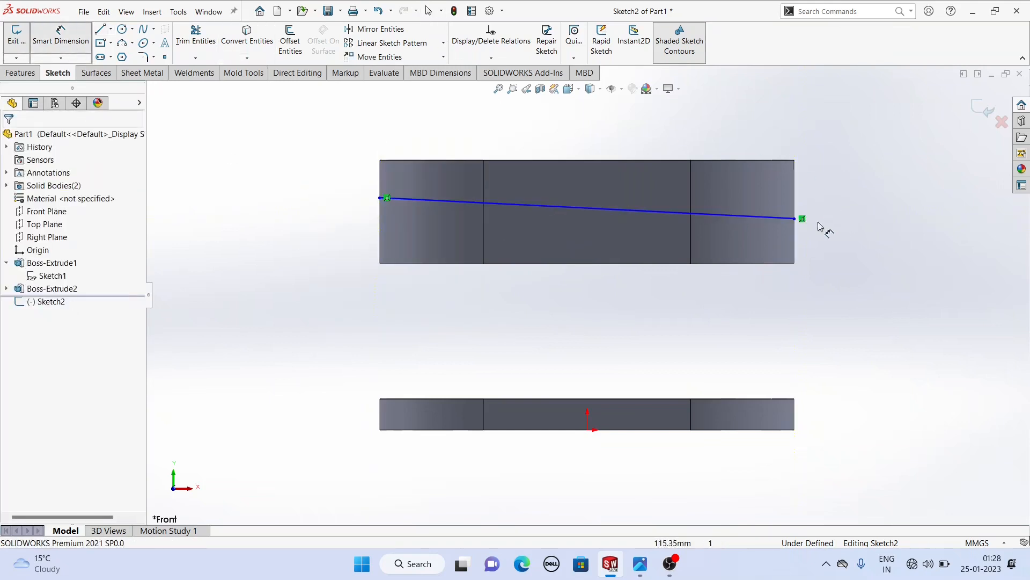
{"action": "left_click", "coordinate": [796, 219]}
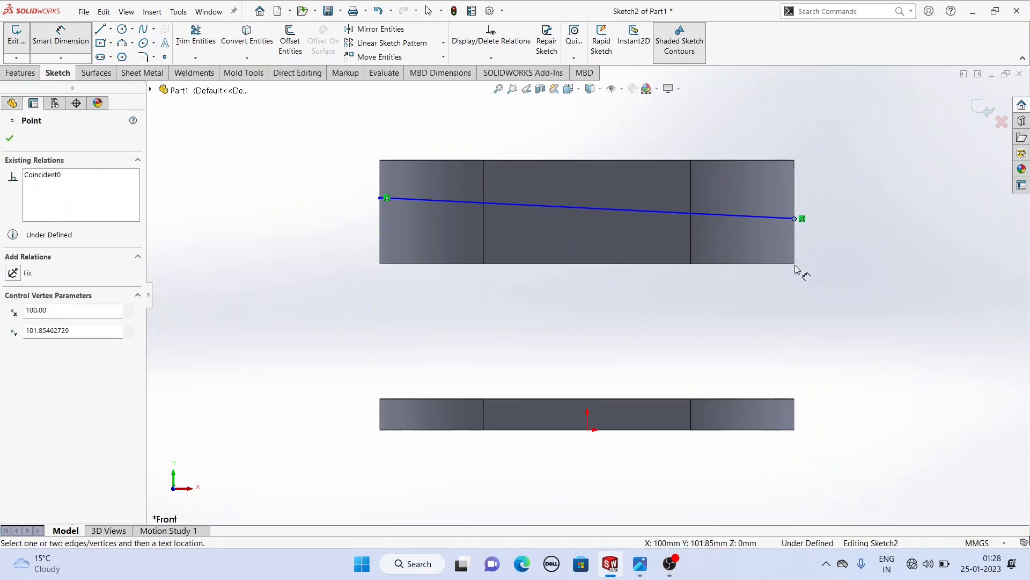
{"action": "left_click", "coordinate": [795, 264]}
{"action": "left_click", "coordinate": [836, 247]}
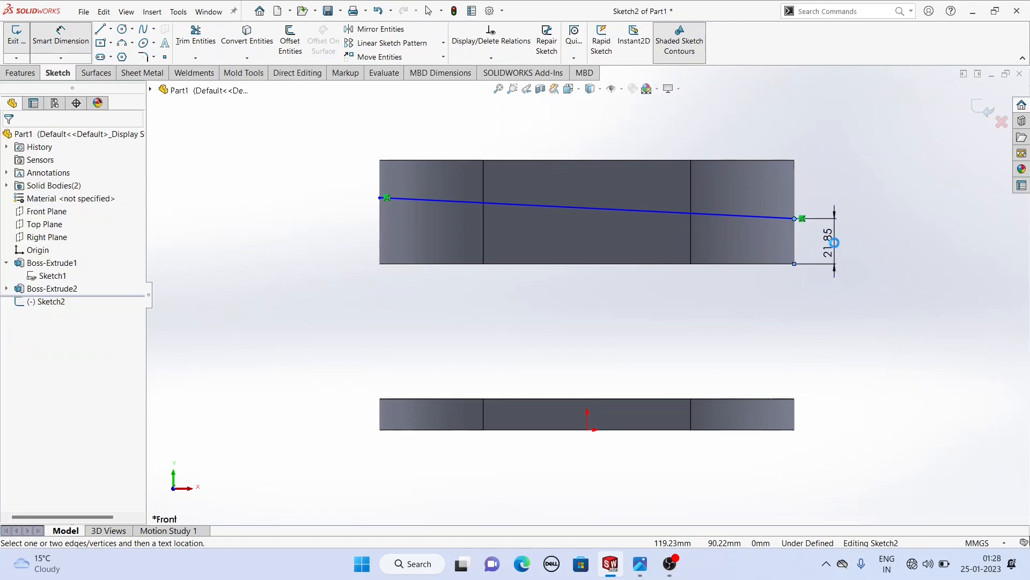
{"action": "type", "text": "10"}
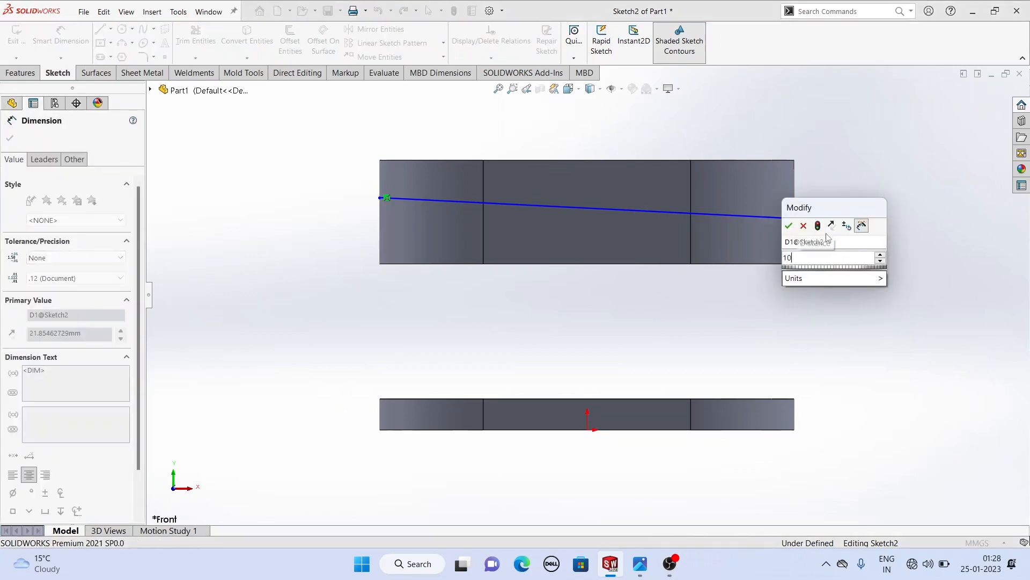
{"action": "key", "text": "Return"}
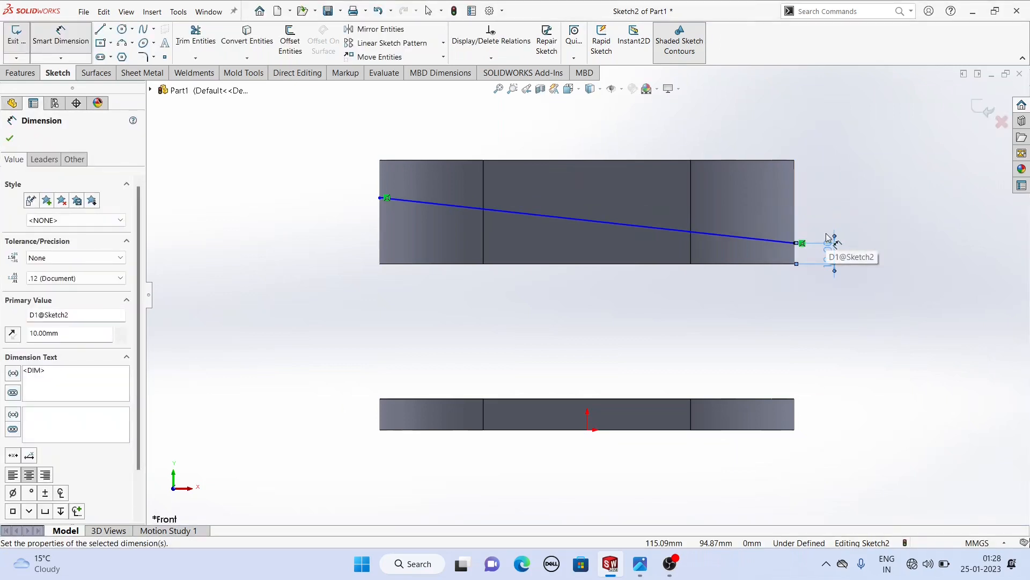
Dimension the angle between the sloping line and the upper block's bottom edge at 10°
{"action": "left_click", "coordinate": [673, 231]}
{"action": "key", "text": "d"}
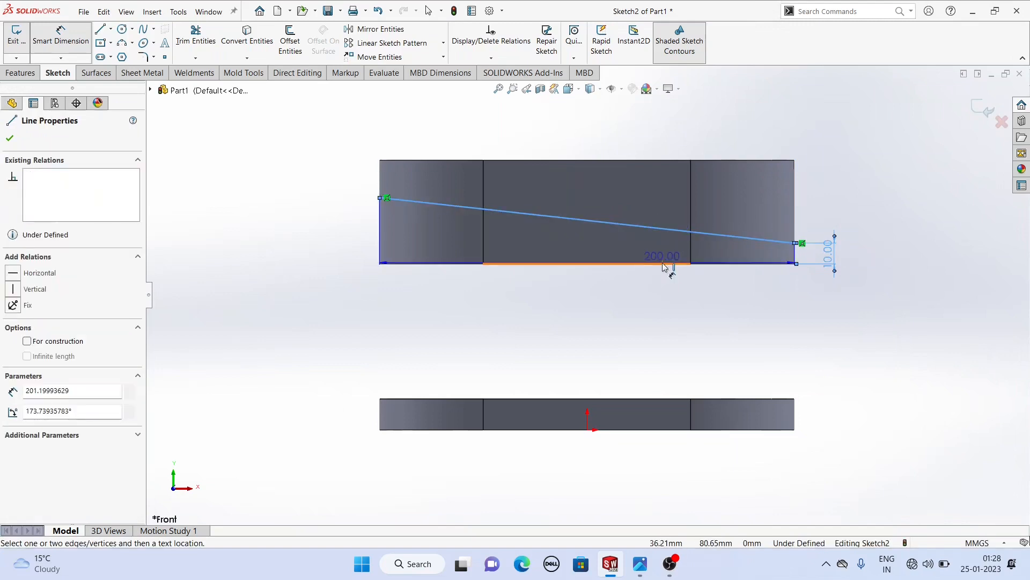
{"action": "left_click", "coordinate": [669, 264]}
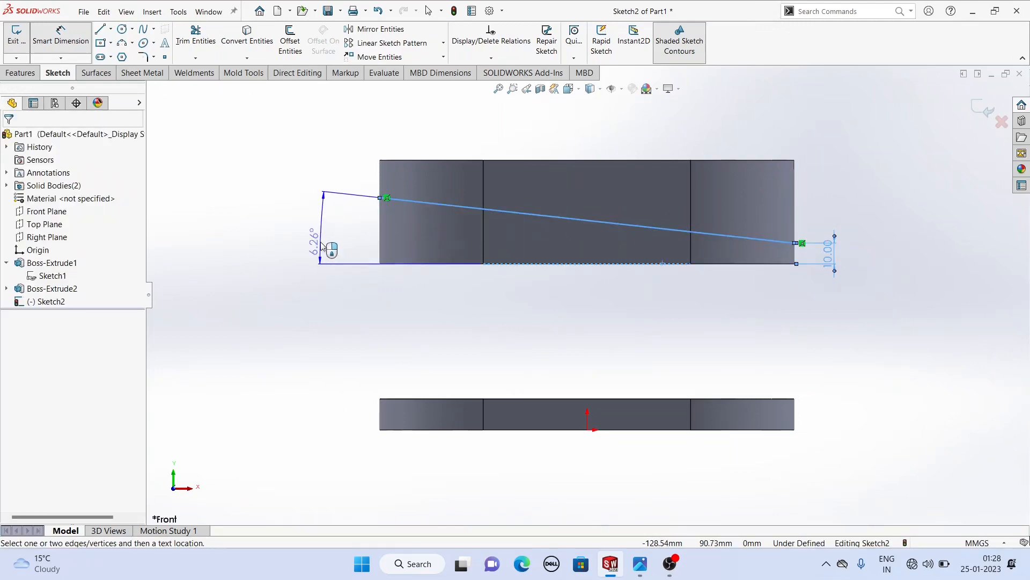
{"action": "left_click", "coordinate": [323, 243]}
{"action": "type", "text": "10"}
{"action": "key", "text": "Return"}
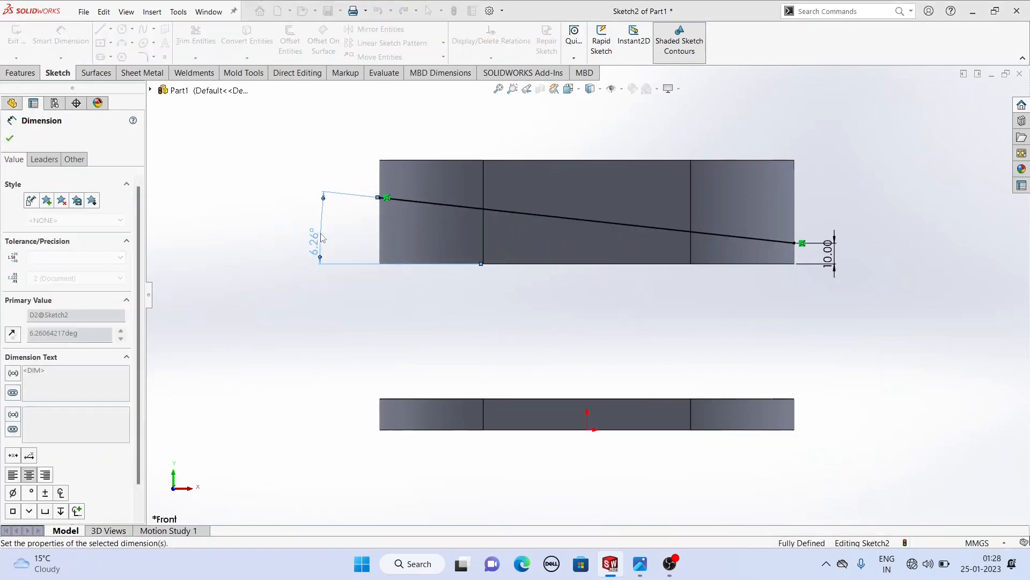
Extrude-cut the upper block along the sloping line using Through All - Both, flipping the cut side to remove the material above it
{"action": "middle_click_drag", "start_coordinate": [542, 177], "coordinate": [494, 245]}
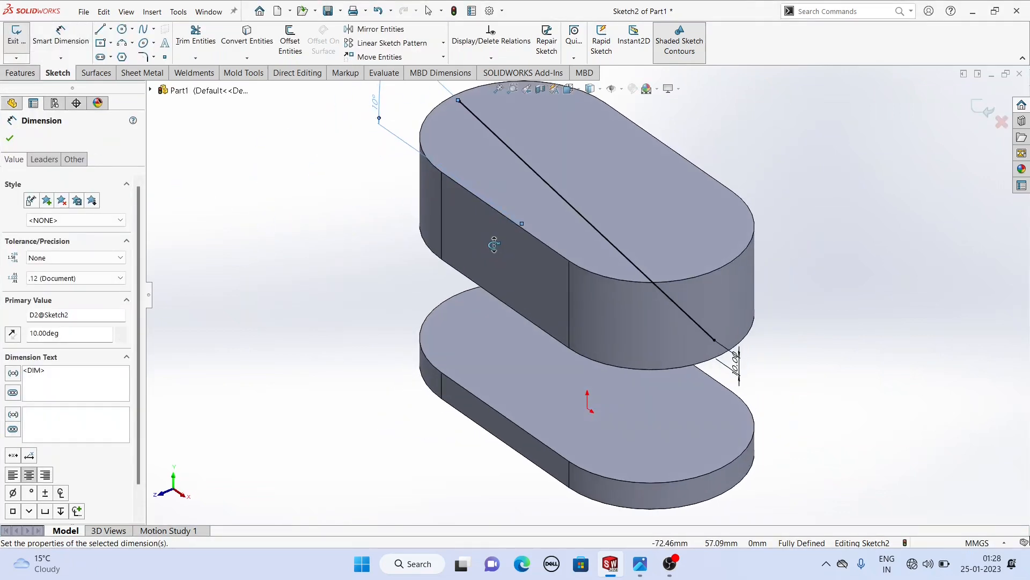
{"action": "left_click", "coordinate": [21, 74]}
{"action": "left_click", "coordinate": [188, 36]}
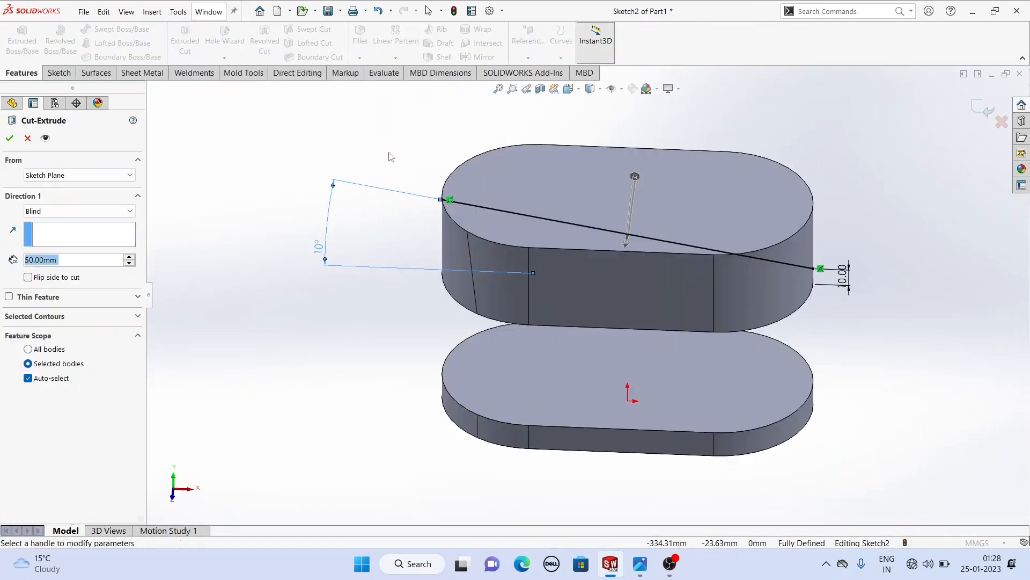
{"action": "mouse_move", "coordinate": [461, 105]}
{"action": "middle_mouse_down"}
{"action": "mouse_move", "coordinate": [375, 72]}
{"action": "mouse_move", "coordinate": [368, 99]}
{"action": "middle_mouse_up"}
{"action": "left_click", "coordinate": [76, 211]}
{"action": "left_click", "coordinate": [72, 237]}
{"action": "middle_click_drag", "start_coordinate": [661, 326], "coordinate": [649, 321]}
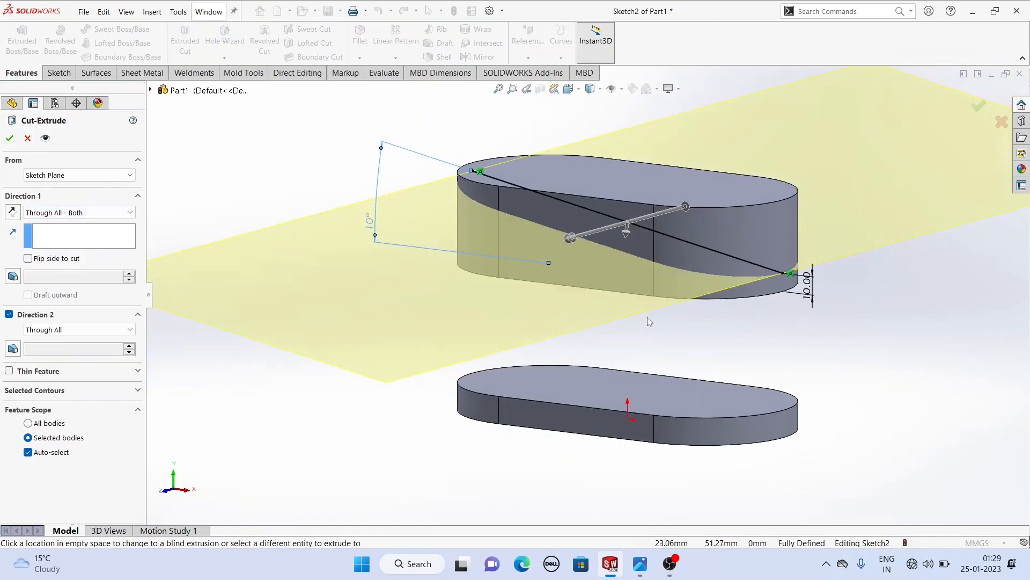
{"action": "left_click", "coordinate": [626, 230]}
{"action": "mouse_move", "coordinate": [602, 230]}
{"action": "middle_mouse_down"}
{"action": "mouse_move", "coordinate": [646, 267]}
{"action": "mouse_move", "coordinate": [583, 215]}
{"action": "mouse_move", "coordinate": [502, 182]}
{"action": "mouse_move", "coordinate": [566, 228]}
{"action": "middle_mouse_up"}
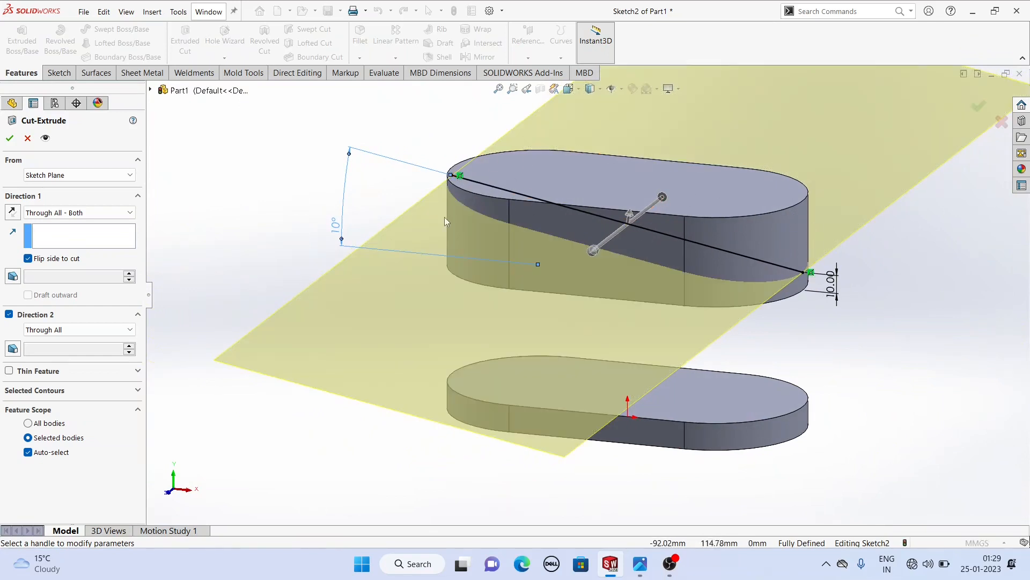
{"action": "left_click", "coordinate": [10, 138]}
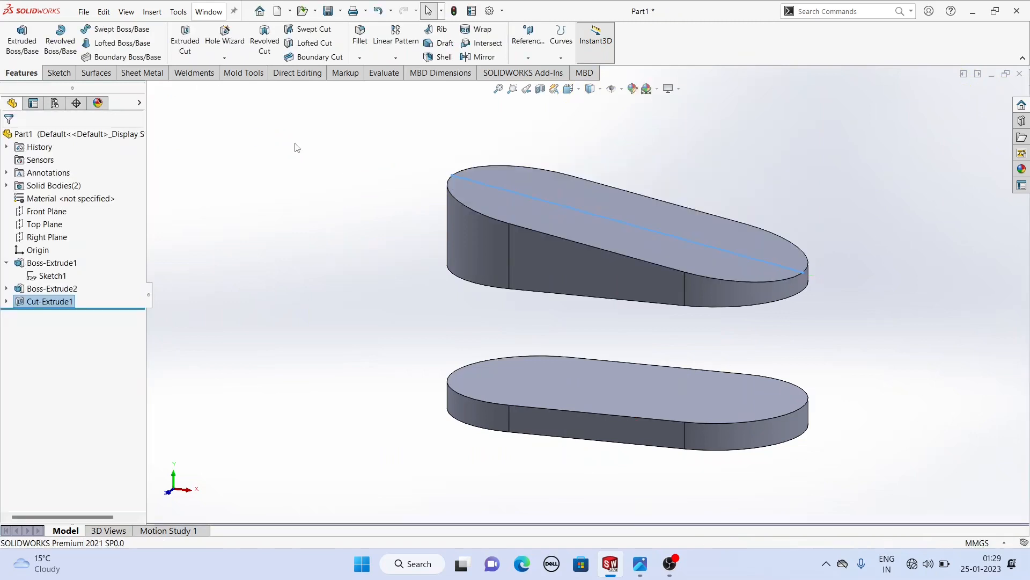
Inspect the sloped upper block and base plate, and check the reference drawing image for the upper block's inner outlines
{"action": "middle_click_drag", "start_coordinate": [401, 205], "coordinate": [629, 266]}
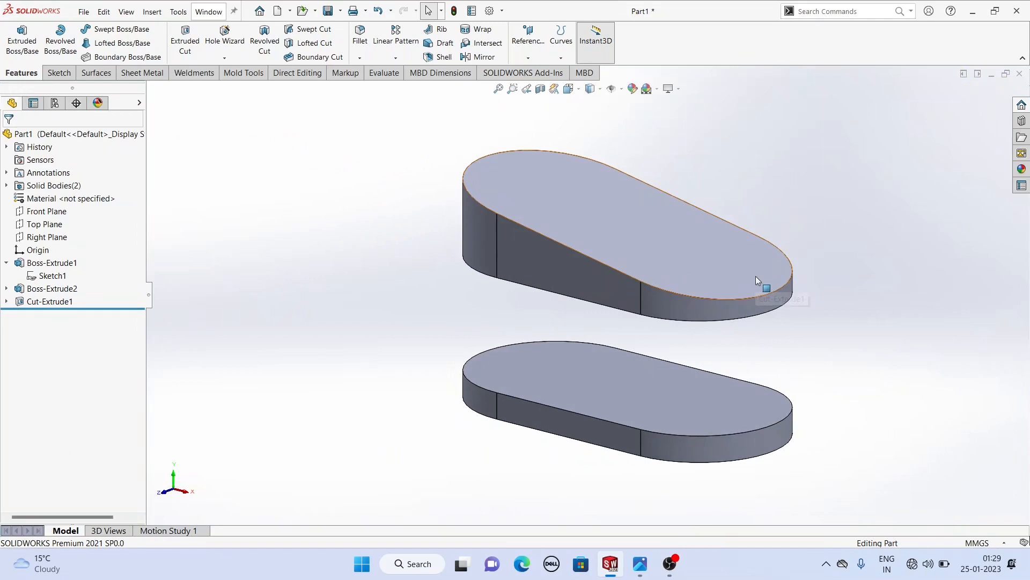
{"action": "scroll", "coordinate": [756, 276], "scroll_direction": "down", "scroll_amount": 1}
{"action": "scroll", "coordinate": [749, 275], "scroll_direction": "up", "scroll_amount": 1}
{"action": "middle_click_drag", "start_coordinate": [726, 278], "coordinate": [772, 264]}
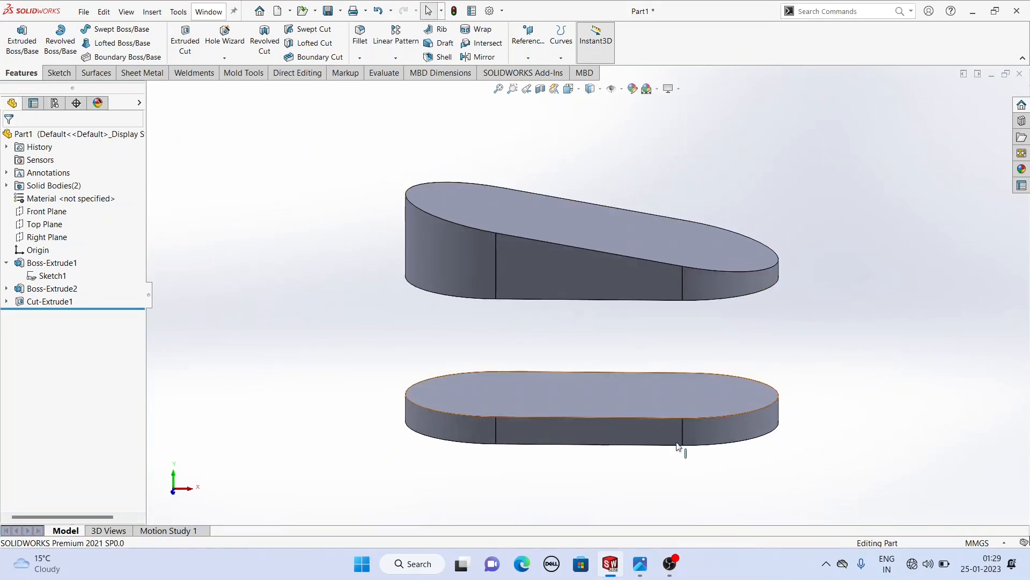
{"action": "left_click", "coordinate": [649, 573]}
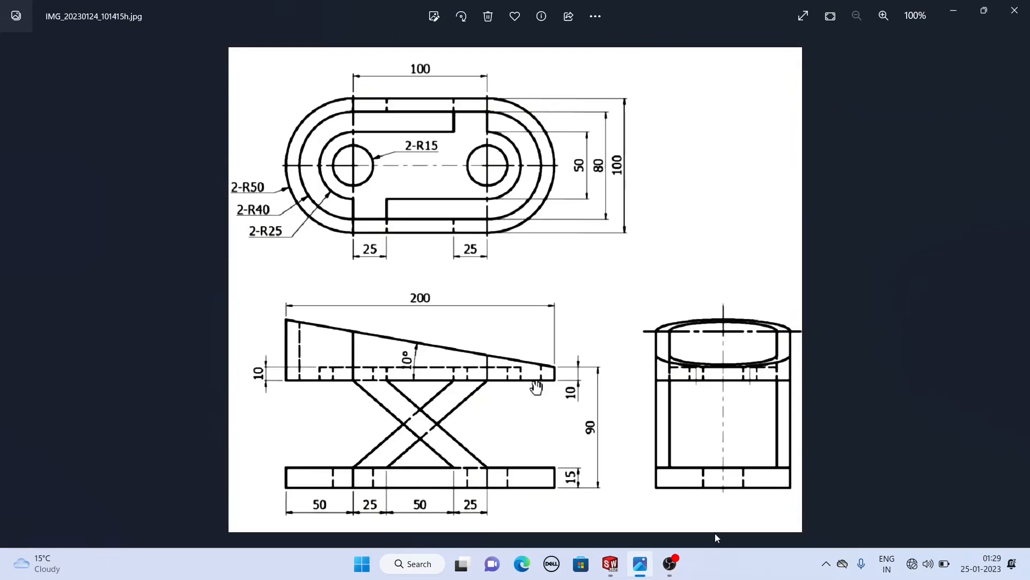
{"action": "left_click", "coordinate": [634, 568]}
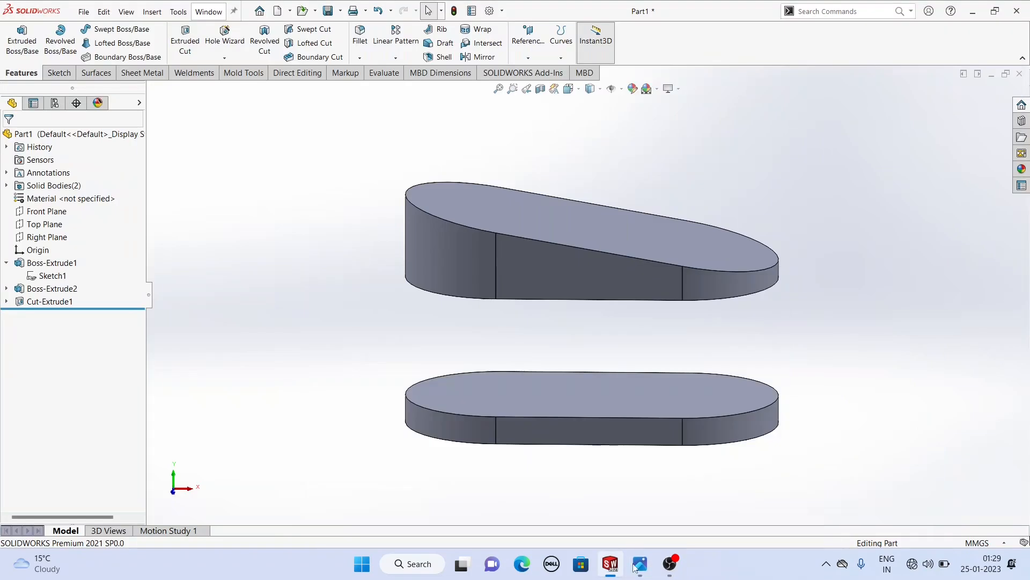
Start a sketch on the upper block's underside and offset the face outline 10 mm inward with the direction reversed
{"action": "middle_click_drag", "start_coordinate": [523, 339], "coordinate": [625, 192]}
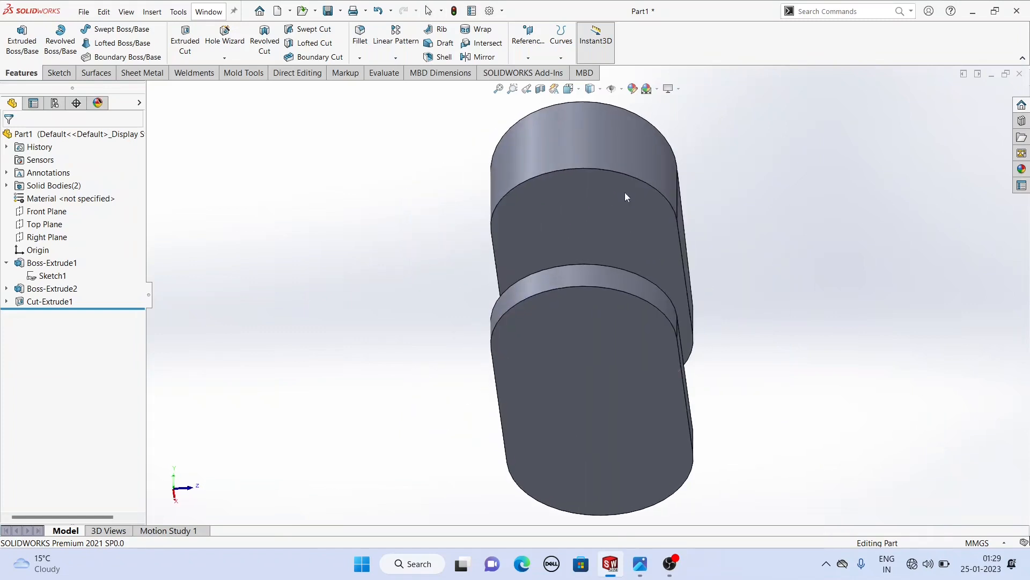
{"action": "left_click", "coordinate": [605, 208]}
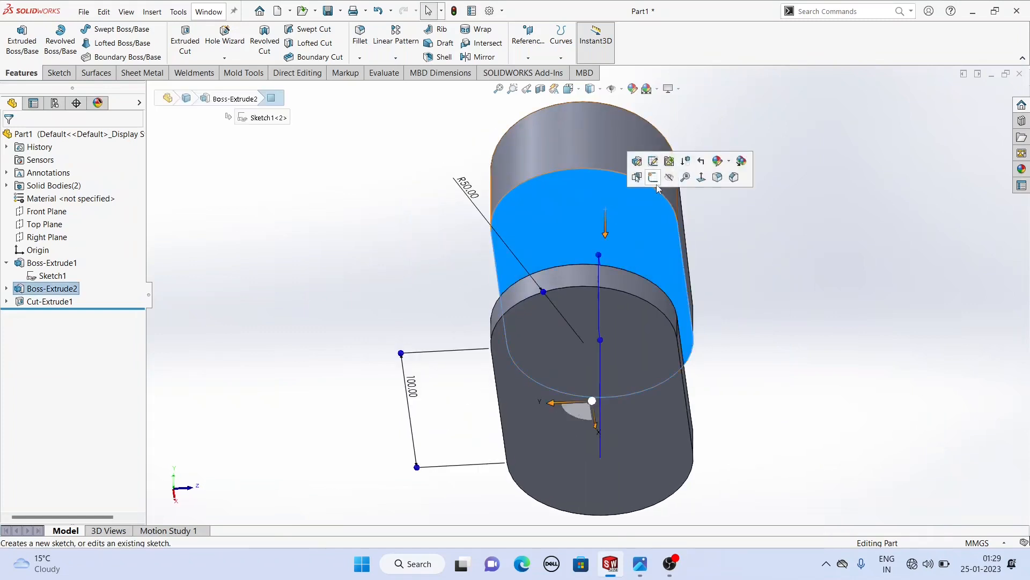
{"action": "left_click", "coordinate": [654, 178]}
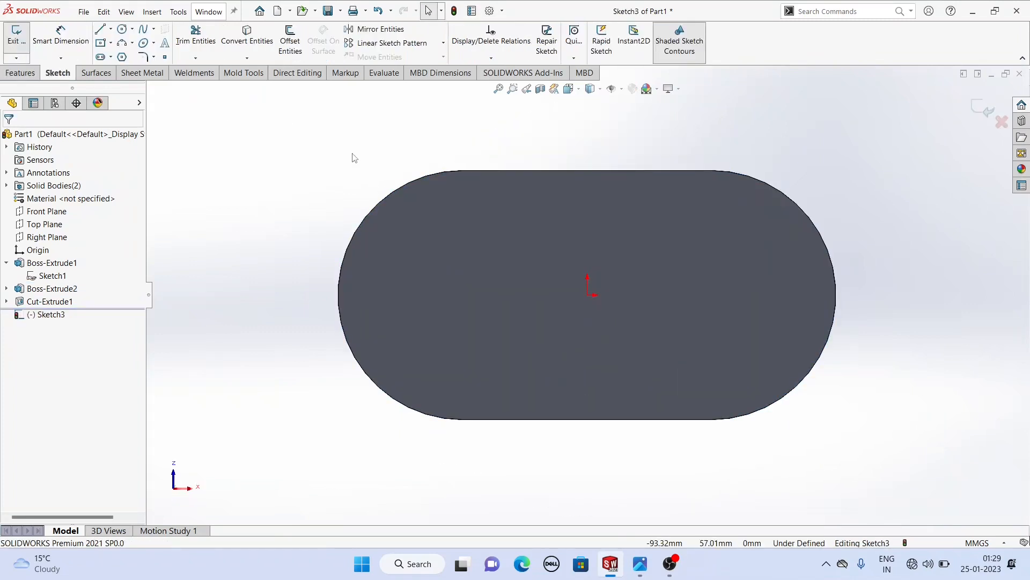
{"action": "left_click", "coordinate": [291, 40]}
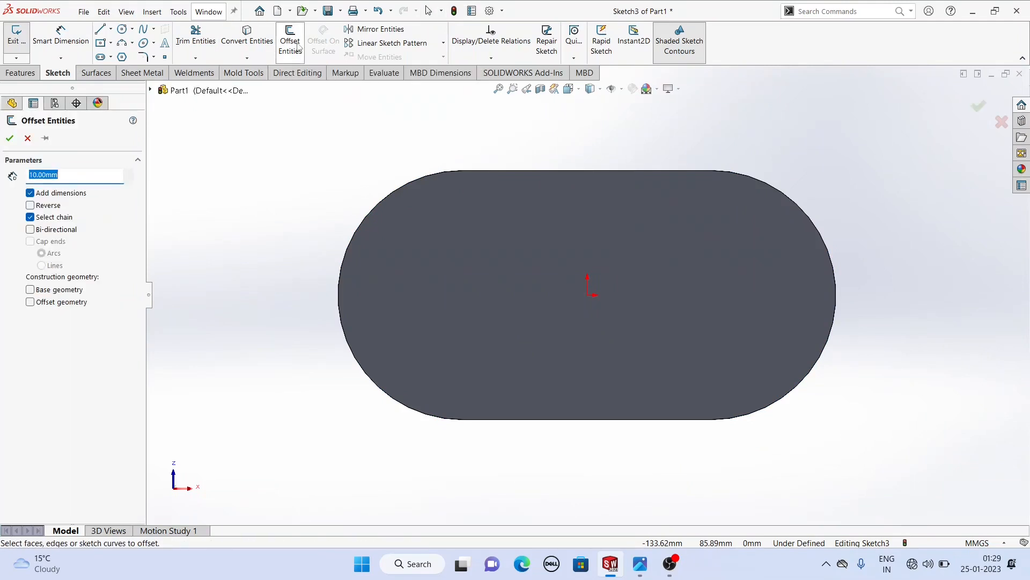
{"action": "left_click", "coordinate": [636, 279]}
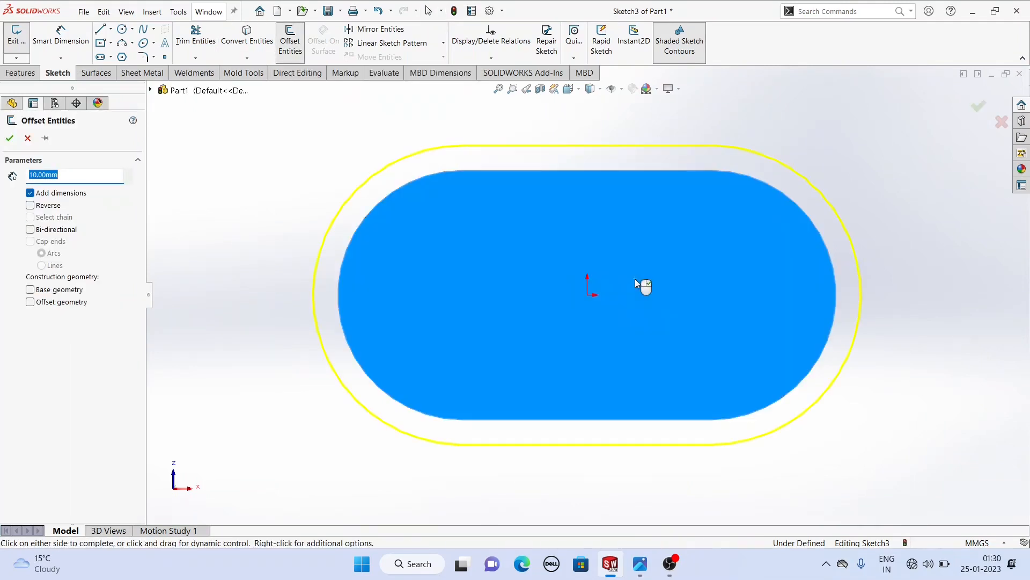
{"action": "left_click", "coordinate": [30, 206]}
{"action": "middle_click_drag", "start_coordinate": [380, 161], "coordinate": [390, 248]}
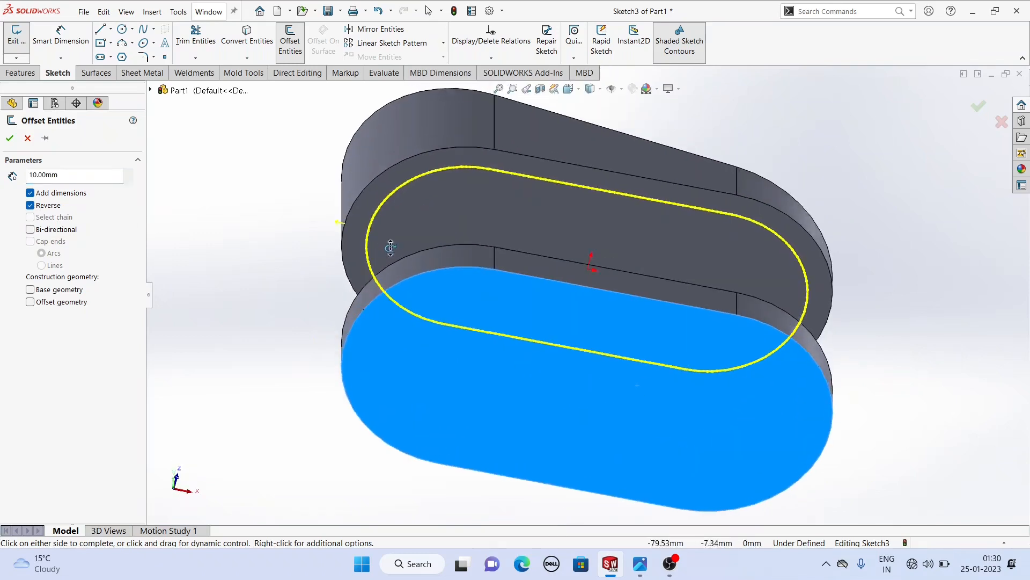
{"action": "left_click", "coordinate": [9, 138]}
{"action": "mouse_move", "coordinate": [310, 150]}
{"action": "middle_mouse_down"}
{"action": "mouse_move", "coordinate": [347, 143]}
{"action": "mouse_move", "coordinate": [311, 170]}
{"action": "mouse_move", "coordinate": [368, 161]}
{"action": "mouse_move", "coordinate": [204, 141]}
{"action": "middle_mouse_up"}
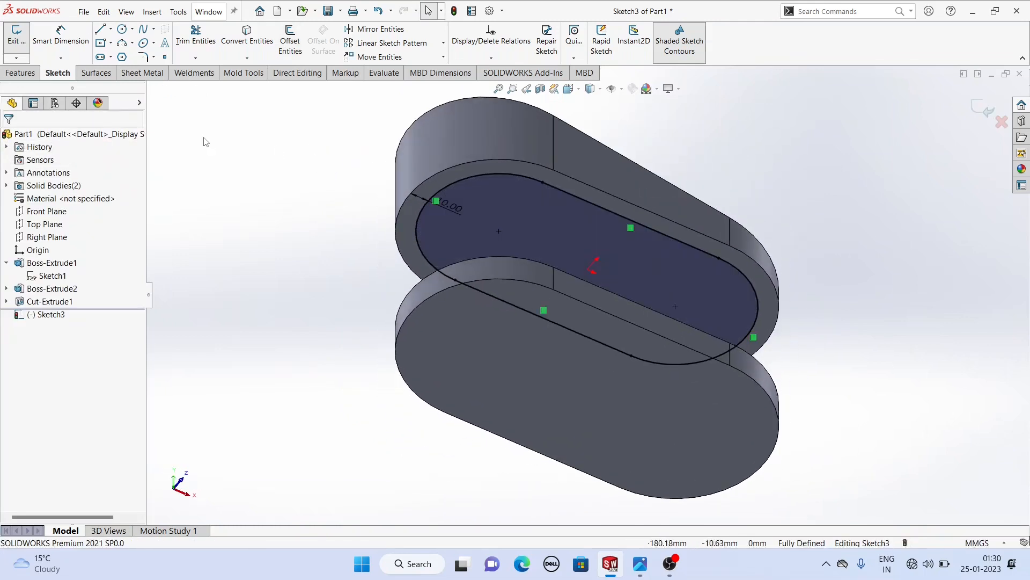
{"action": "left_click", "coordinate": [12, 74]}
{"action": "left_click", "coordinate": [29, 45]}
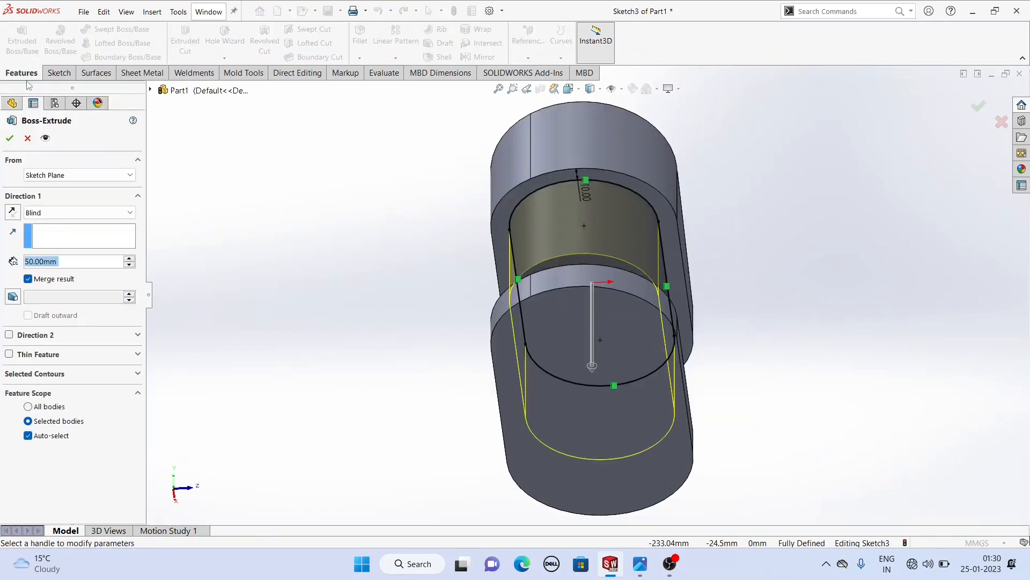
{"action": "left_click", "coordinate": [28, 138]}
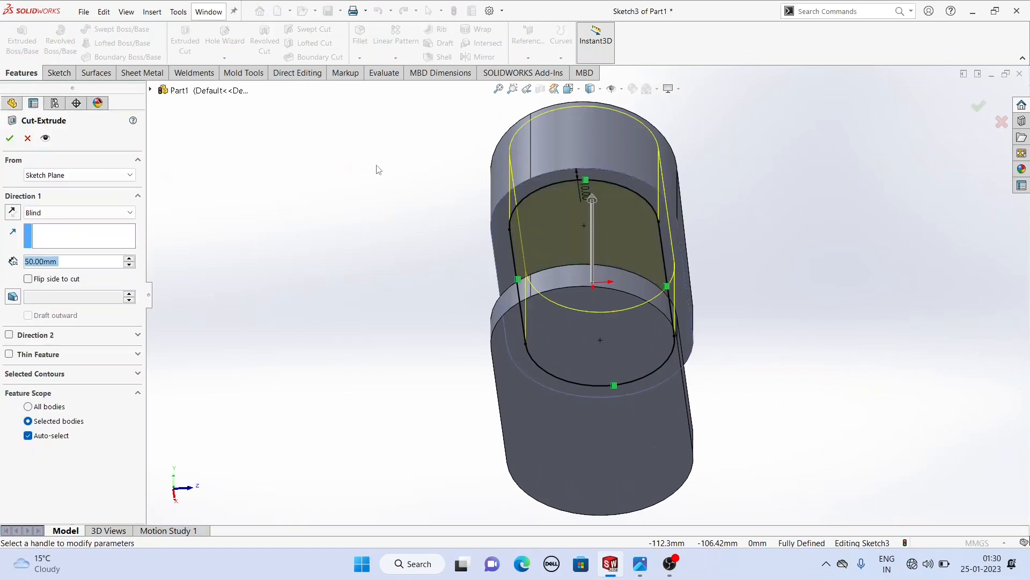
Extrude-cut the offset profile upward through the upper block with the Up To Next end condition
{"action": "middle_click_drag", "start_coordinate": [323, 325], "coordinate": [321, 317]}
{"action": "middle_click_drag", "start_coordinate": [585, 201], "coordinate": [509, 198]}
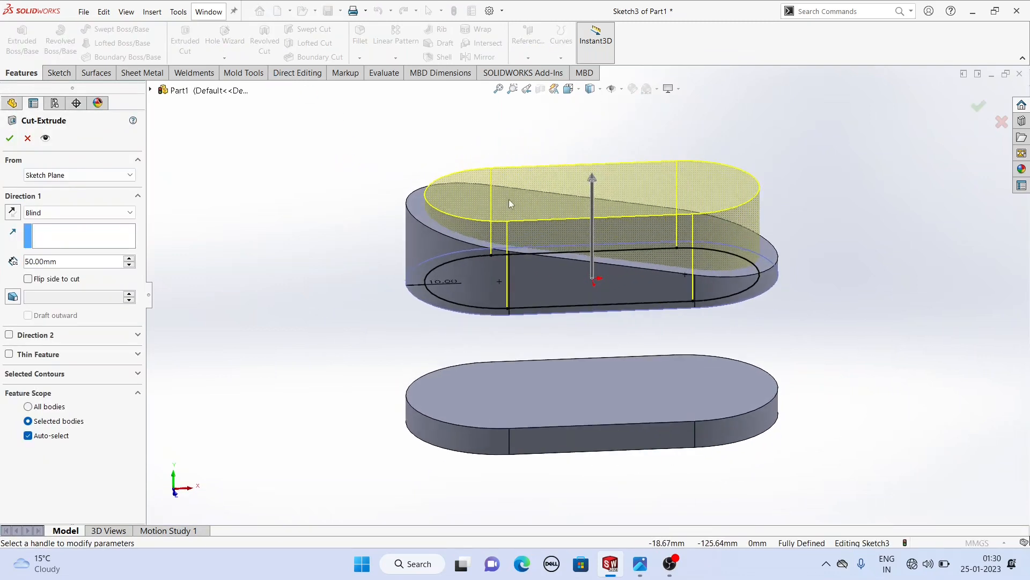
{"action": "left_click", "coordinate": [69, 214]}
{"action": "left_click", "coordinate": [59, 252]}
{"action": "middle_click_drag", "start_coordinate": [177, 220], "coordinate": [210, 216]}
{"action": "left_click", "coordinate": [10, 138]}
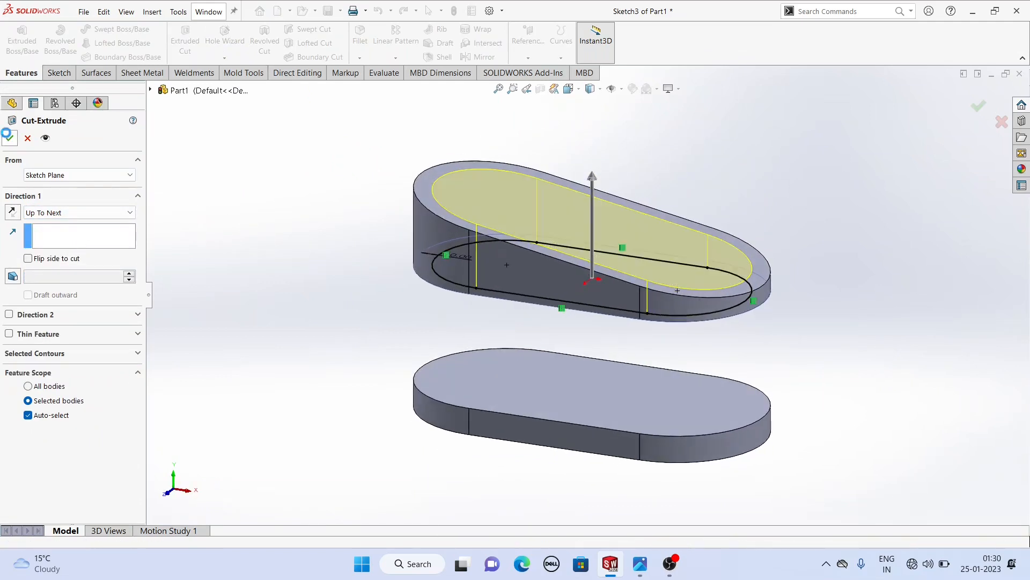
After checking the reference drawing, sketch a horizontal straight slot across the origin on the upper block's underside rim, about 83 mm between centres and 43 mm wide
{"action": "middle_click_drag", "start_coordinate": [329, 177], "coordinate": [328, 243]}
{"action": "left_click", "coordinate": [640, 565]}
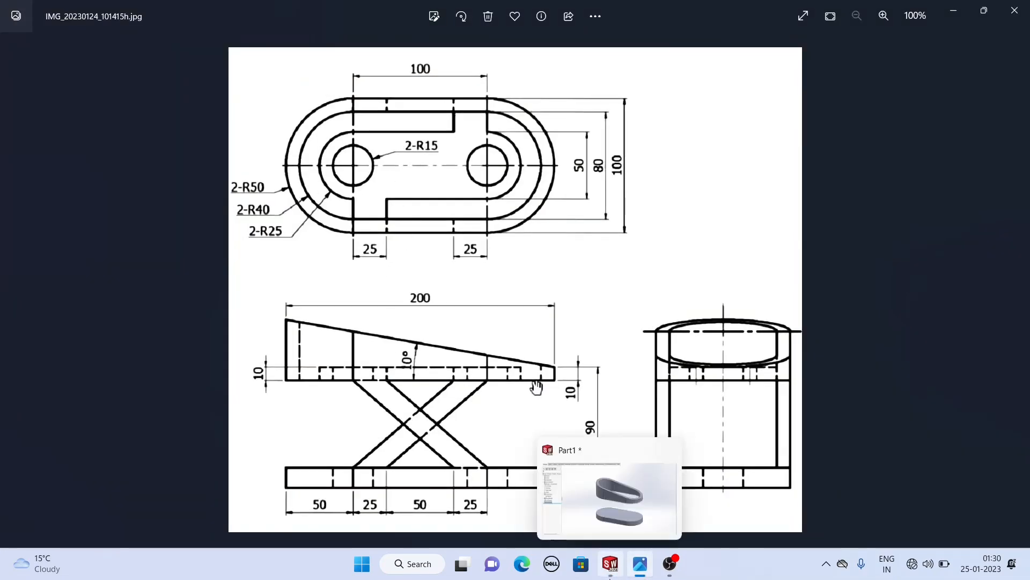
{"action": "left_click", "coordinate": [610, 564]}
{"action": "middle_click_drag", "start_coordinate": [408, 424], "coordinate": [558, 185]}
{"action": "left_click", "coordinate": [562, 187]}
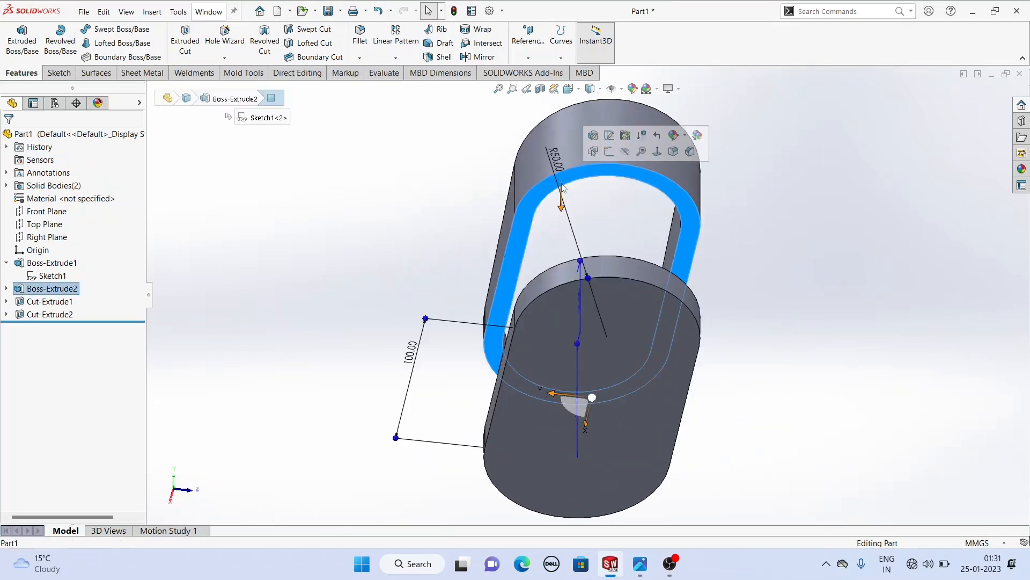
{"action": "left_click", "coordinate": [613, 159]}
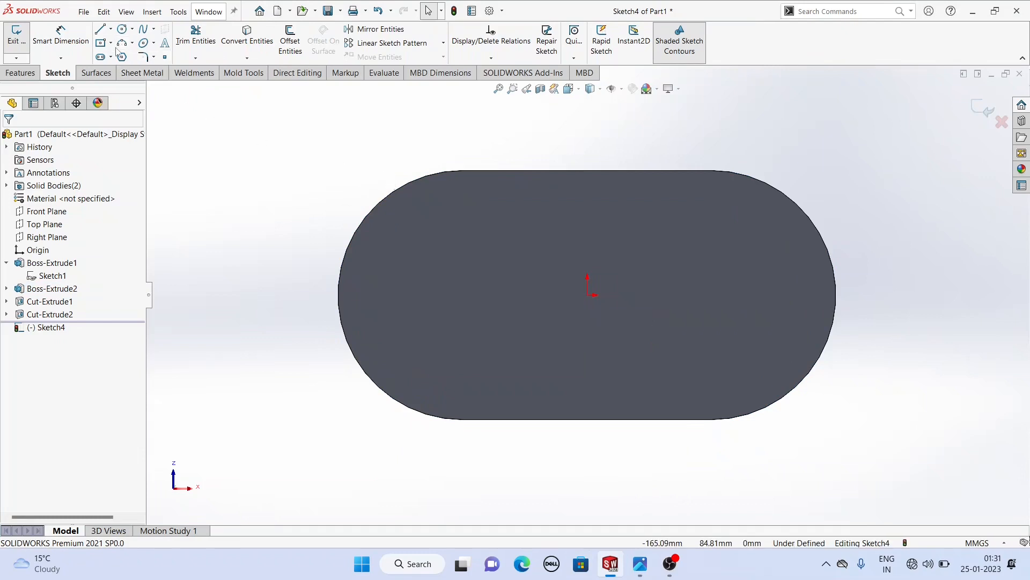
{"action": "left_click", "coordinate": [101, 57]}
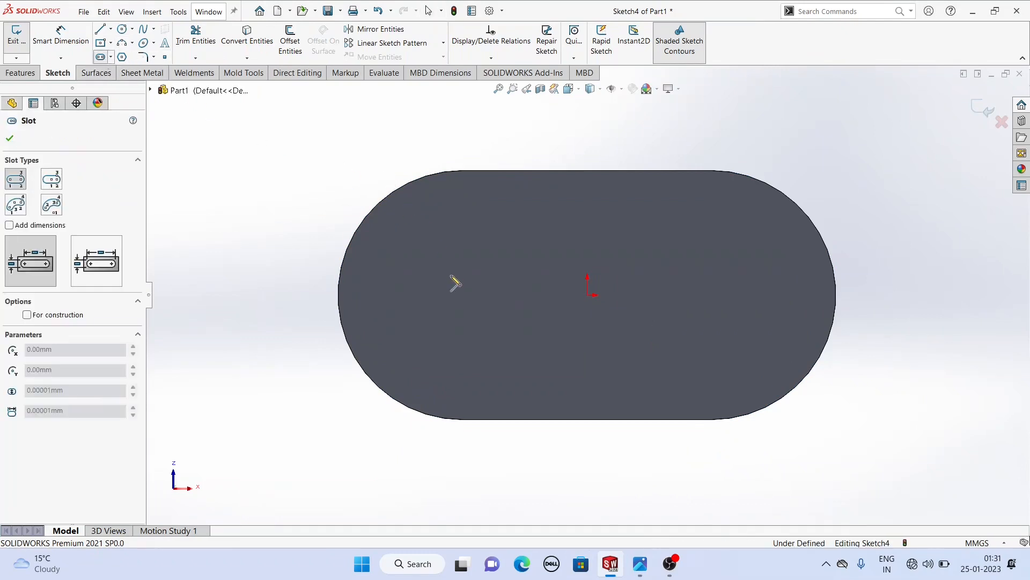
{"action": "left_click", "coordinate": [493, 295]}
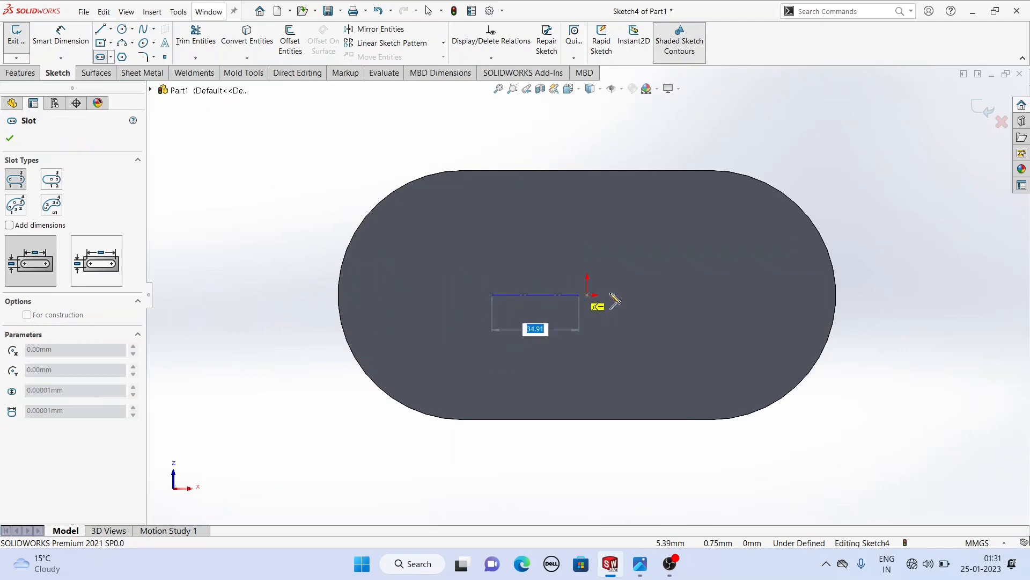
{"action": "left_click", "coordinate": [699, 295]}
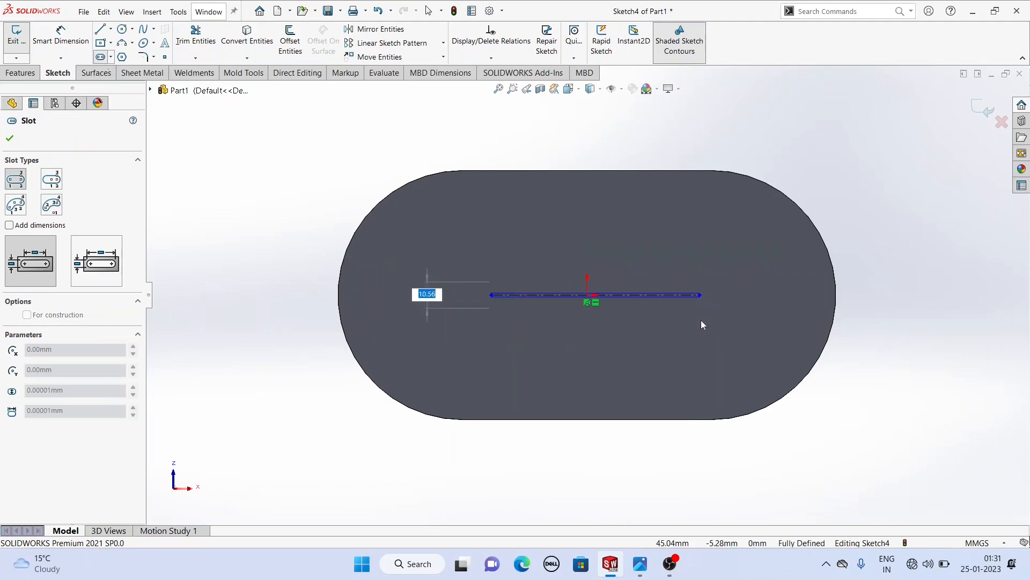
{"action": "left_click", "coordinate": [700, 349]}
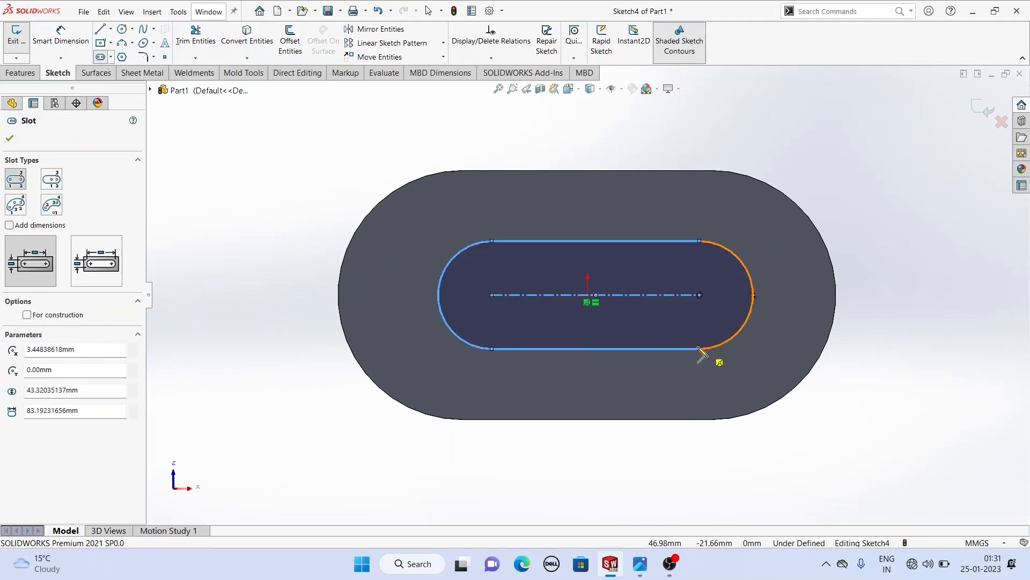
{"action": "right_click", "coordinate": [230, 176]}
{"action": "left_click", "coordinate": [253, 179]}
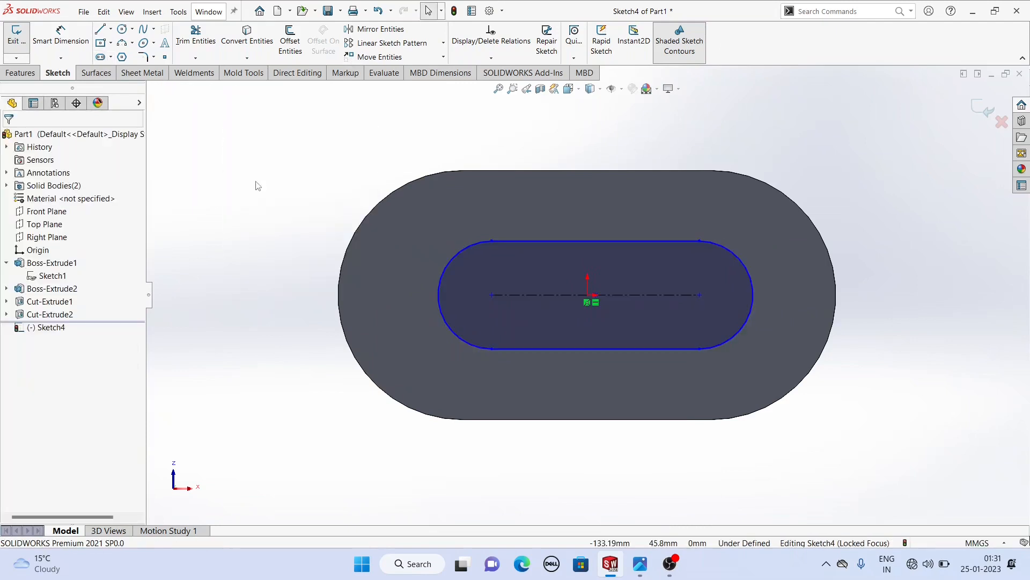
Dimension the slot's rounded end with a 25 mm radius
{"action": "left_click", "coordinate": [59, 38]}
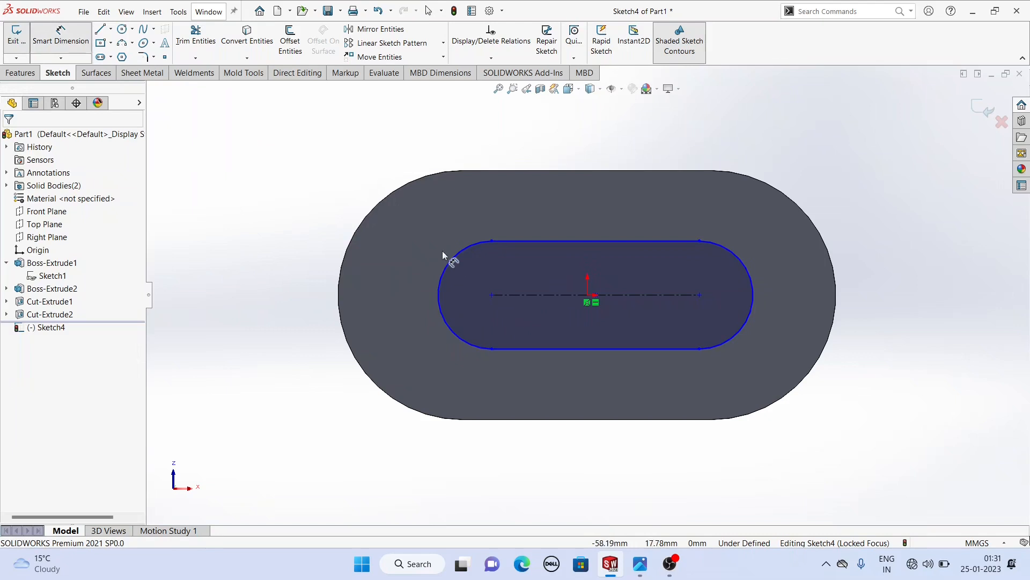
{"action": "left_click", "coordinate": [452, 255]}
{"action": "left_click", "coordinate": [296, 196]}
{"action": "type", "text": "25"}
{"action": "key", "text": "Return"}
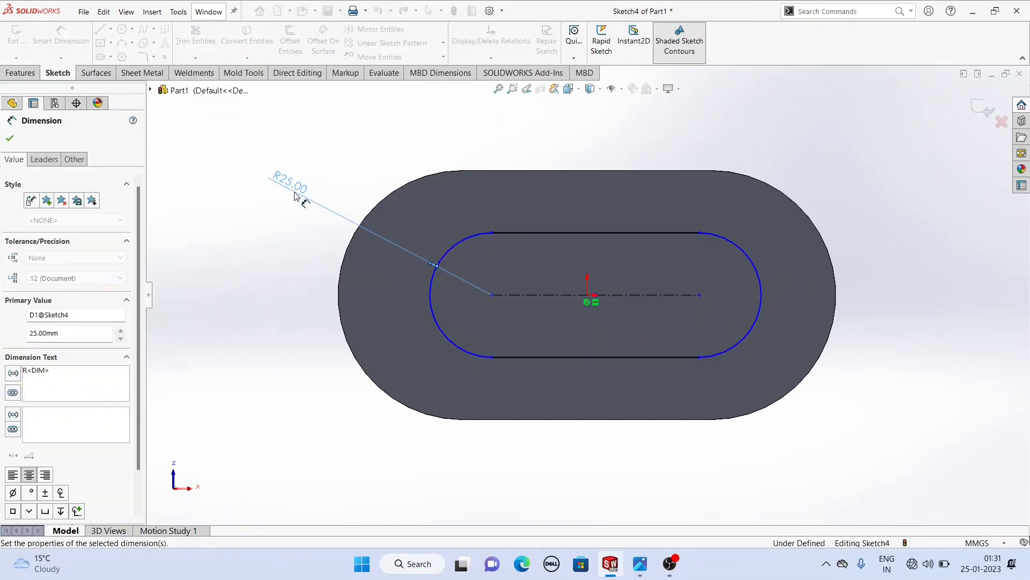
Dimension the slot's straight length, between its two arc centres, at 100 mm
{"action": "left_click", "coordinate": [501, 234]}
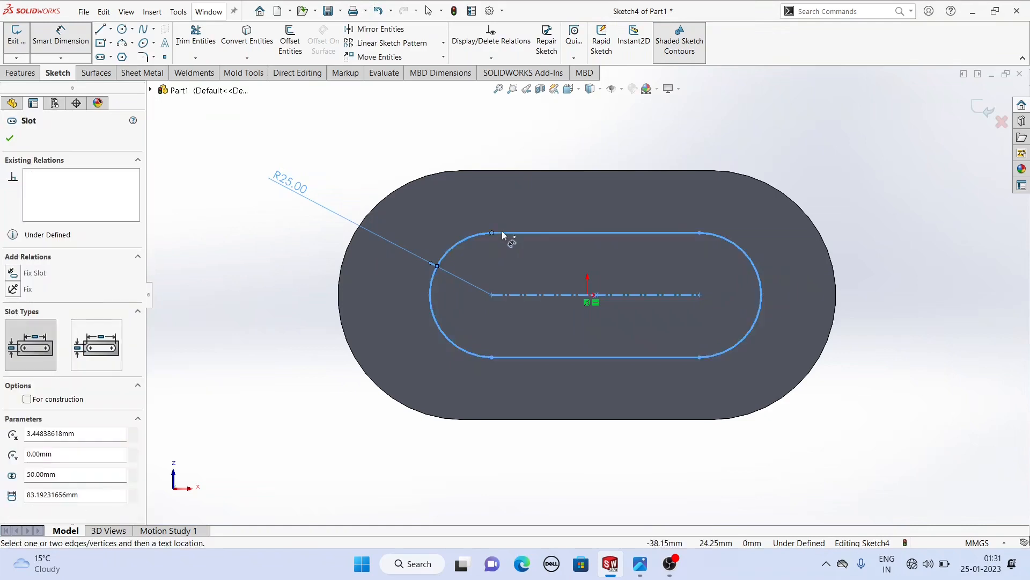
{"action": "left_click", "coordinate": [699, 233]}
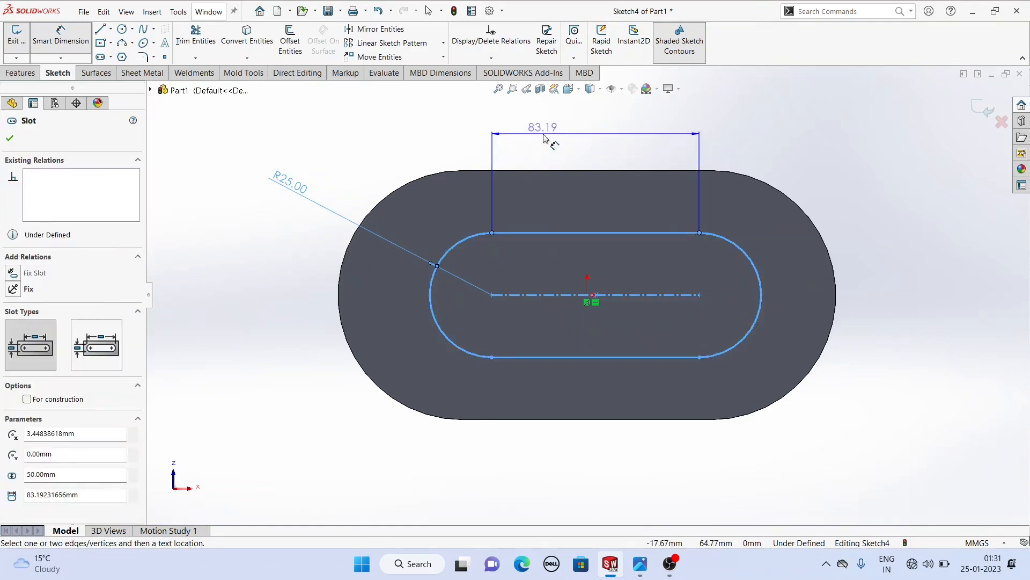
{"action": "left_click", "coordinate": [543, 138]}
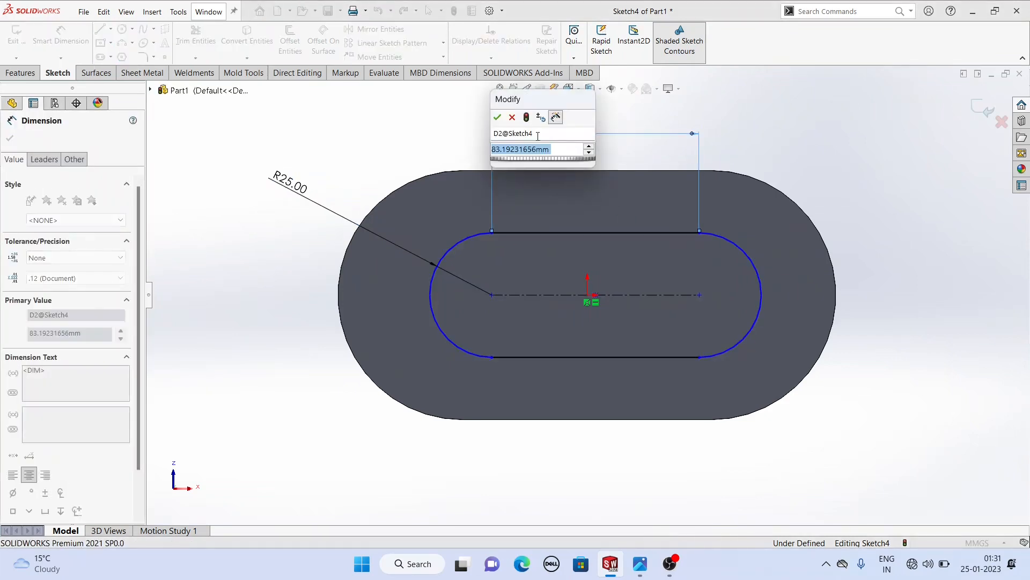
{"action": "type", "text": "100"}
{"action": "key", "text": "Return"}
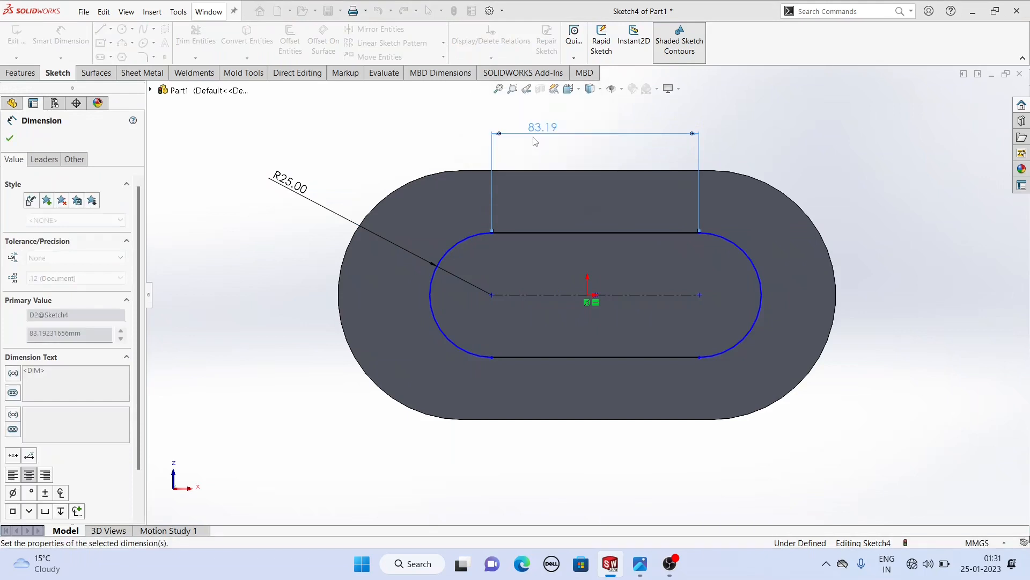
{"action": "right_click", "coordinate": [377, 145]}
{"action": "left_click", "coordinate": [403, 175]}
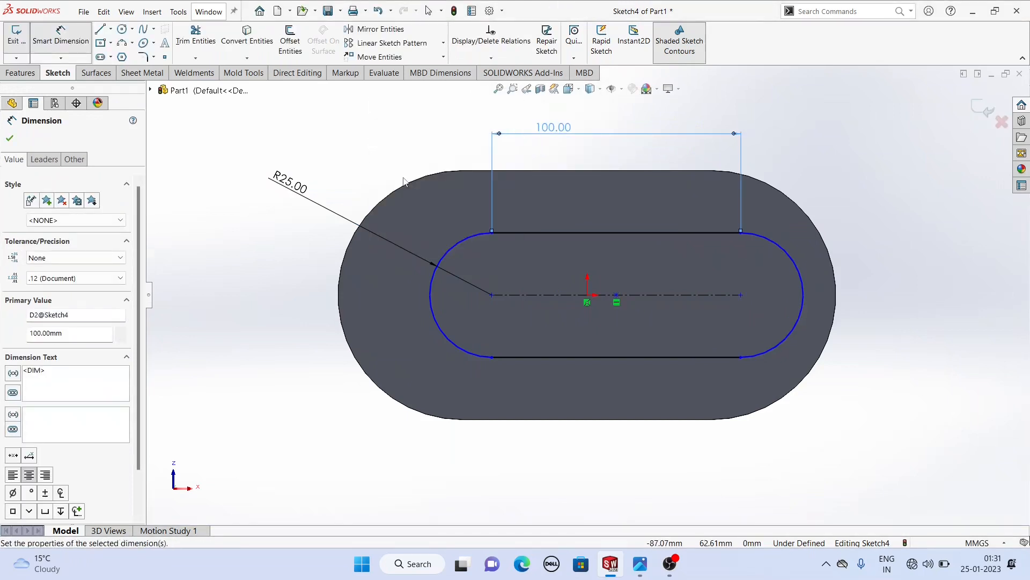
Make the slot's left arc concentric with the upper block's left outer rounded edge
{"action": "left_click", "coordinate": [463, 237]}
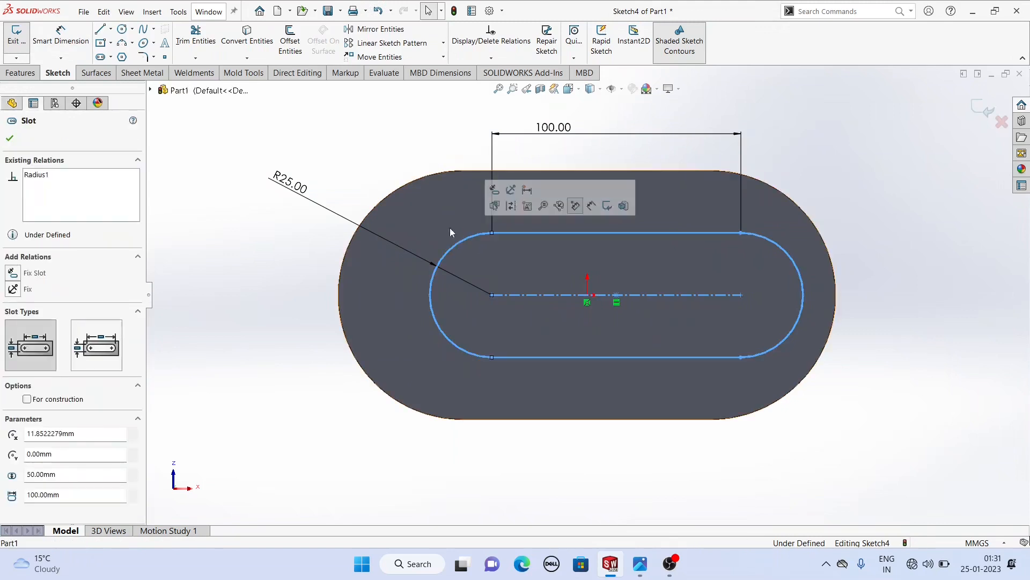
{"action": "left_click", "coordinate": [395, 191], "text": "ctrl"}
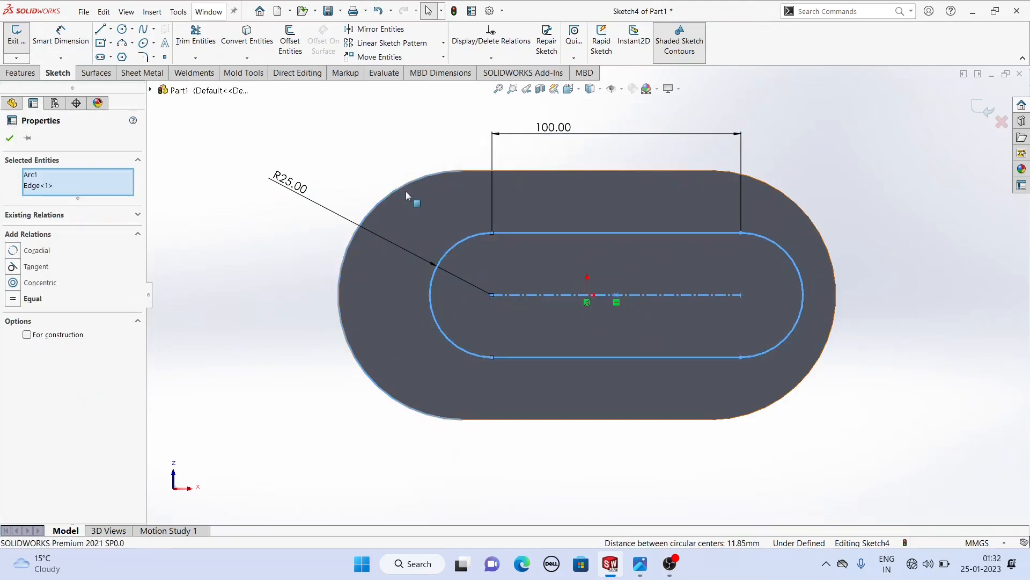
{"action": "left_click", "coordinate": [13, 283]}
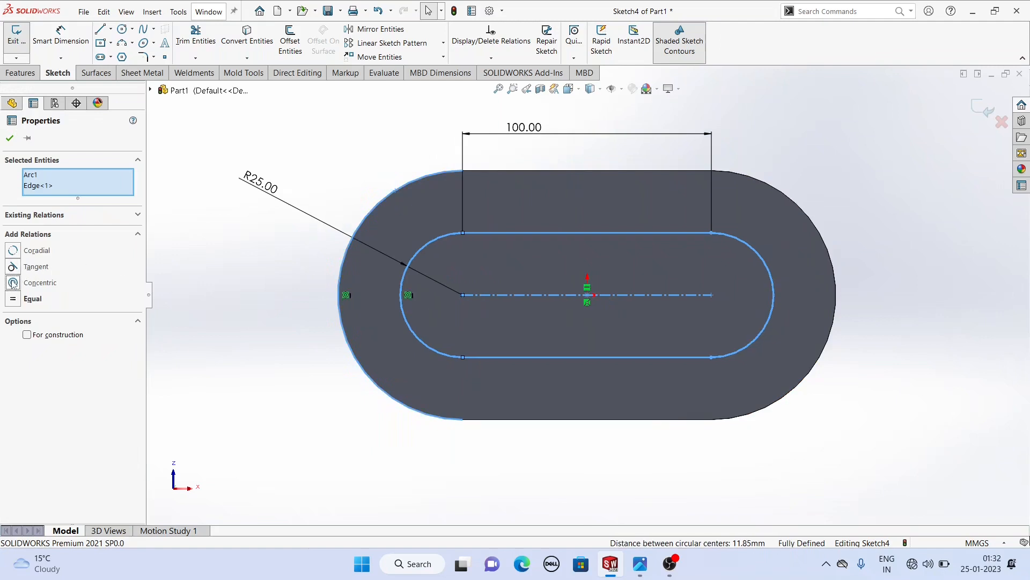
{"action": "left_click", "coordinate": [10, 138]}
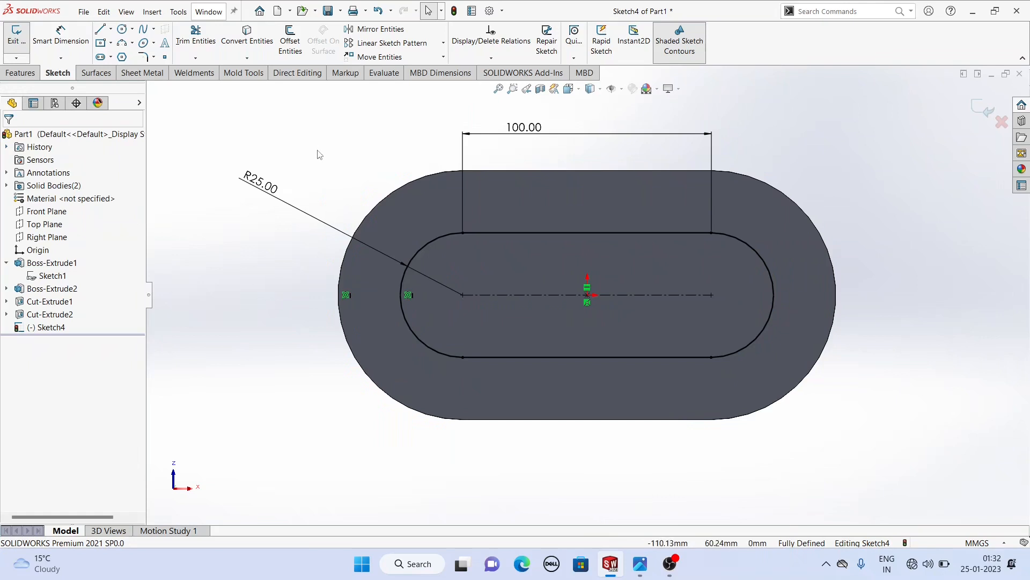
After checking the reference drawing, sketch a three-line tab about 23 mm wide from the slot's upper-left arc end to the block's outer edge
{"action": "left_click", "coordinate": [639, 567]}
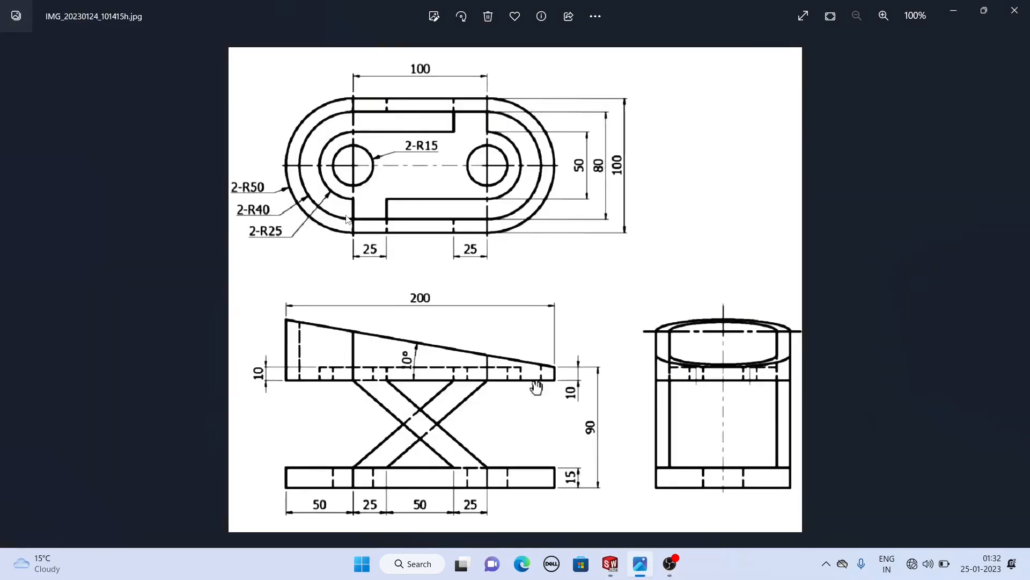
{"action": "left_click", "coordinate": [617, 572]}
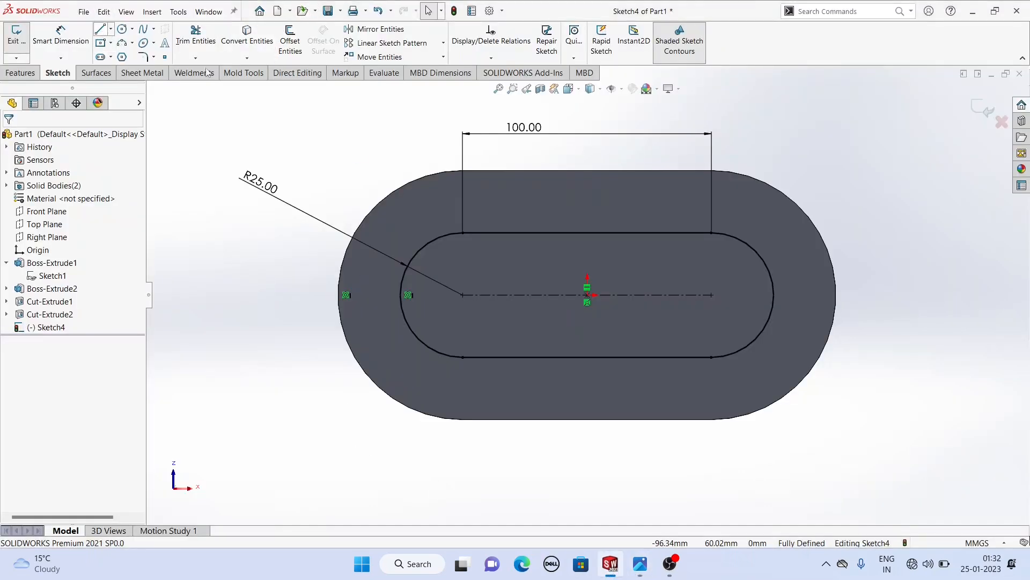
{"action": "key", "text": "l"}
{"action": "left_click", "coordinate": [463, 233]}
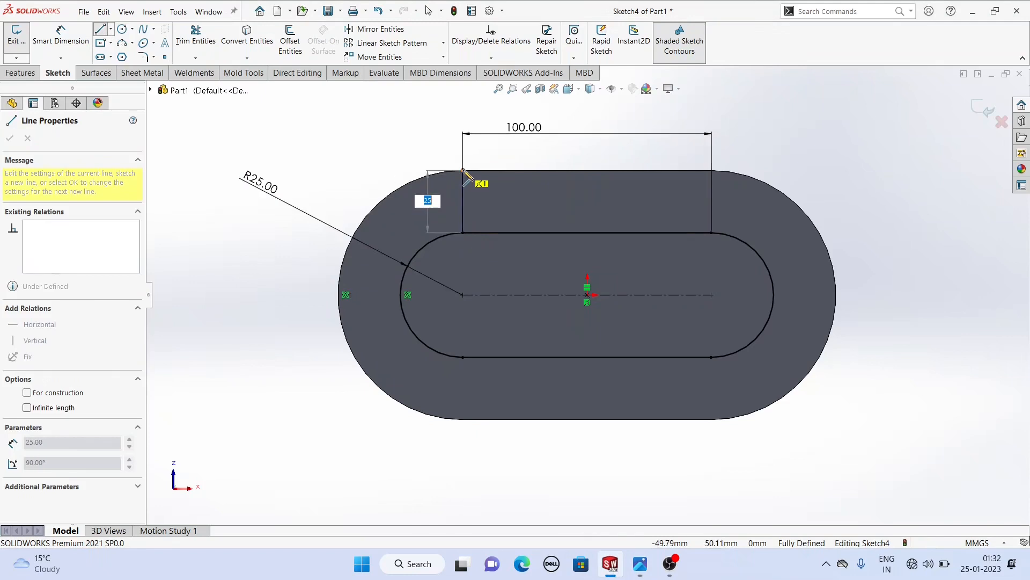
{"action": "left_click", "coordinate": [462, 171]}
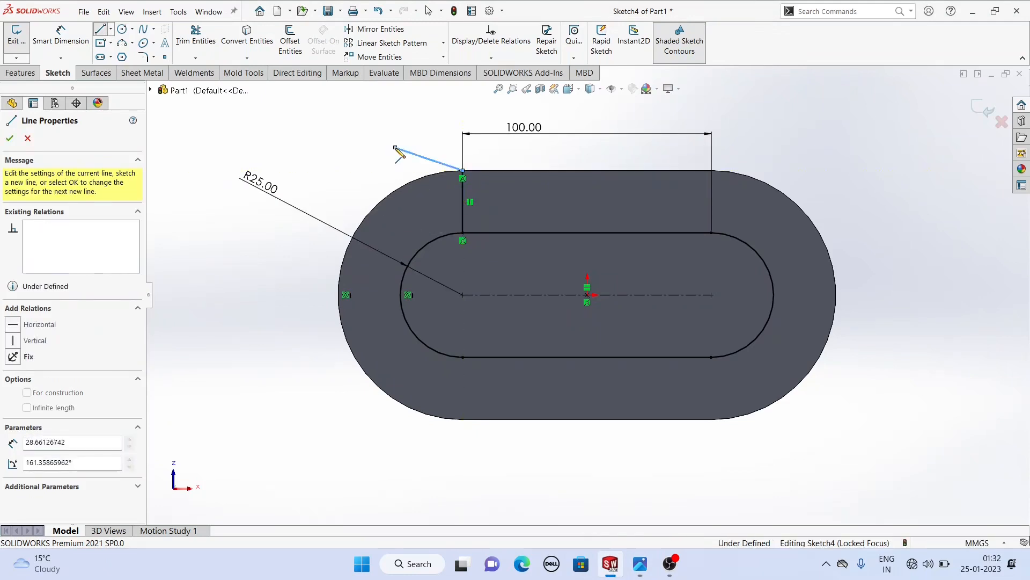
{"action": "key", "text": "Escape"}
{"action": "left_click", "coordinate": [463, 171]}
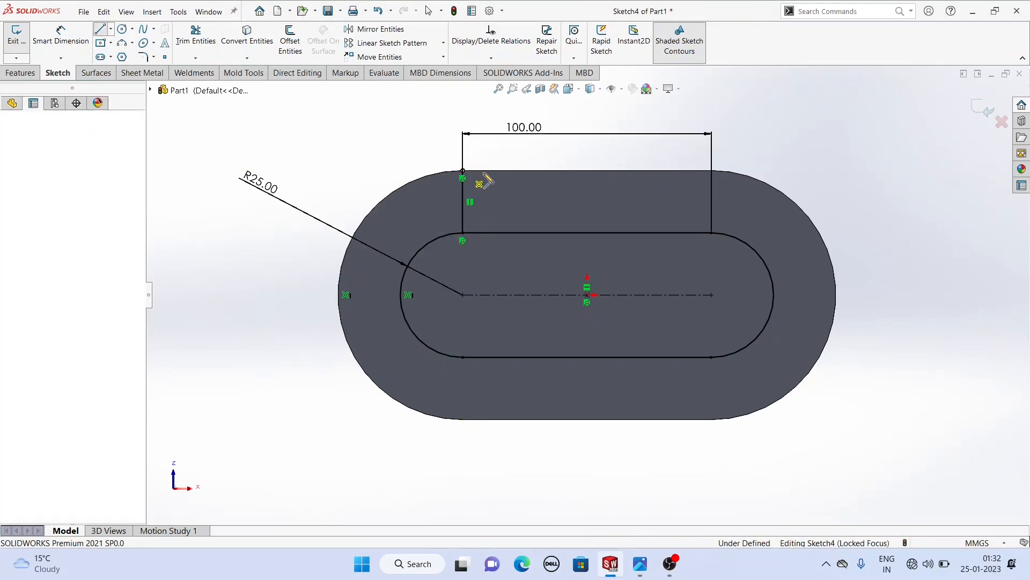
{"action": "left_click", "coordinate": [520, 172]}
{"action": "left_click", "coordinate": [521, 232]}
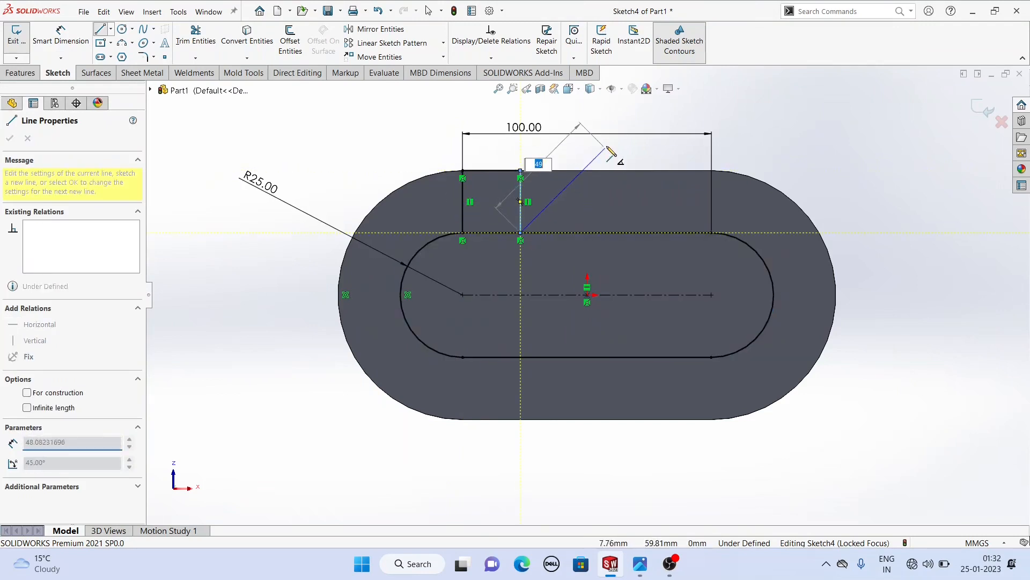
{"action": "key", "text": "Escape"}
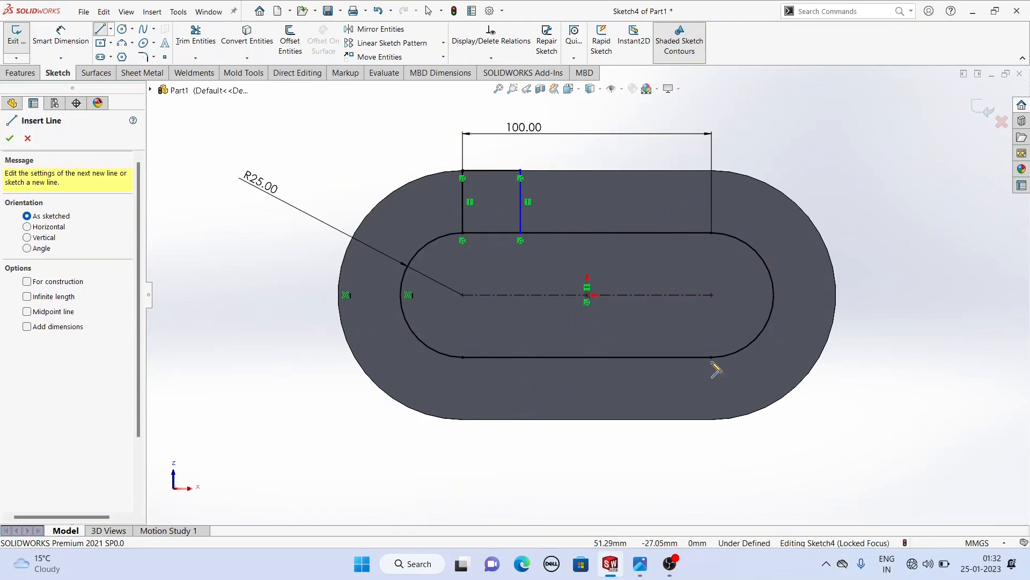
Sketch a second three-line tab, about 19 mm wide, from the slot's lower-right arc end to the block's opposite outer edge
{"action": "left_click", "coordinate": [712, 358]}
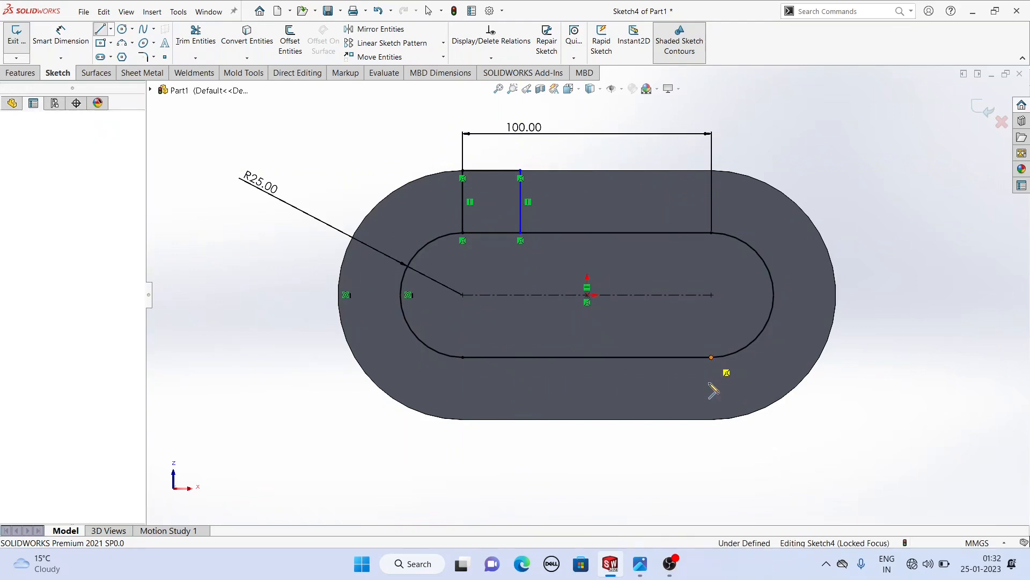
{"action": "left_click", "coordinate": [715, 419]}
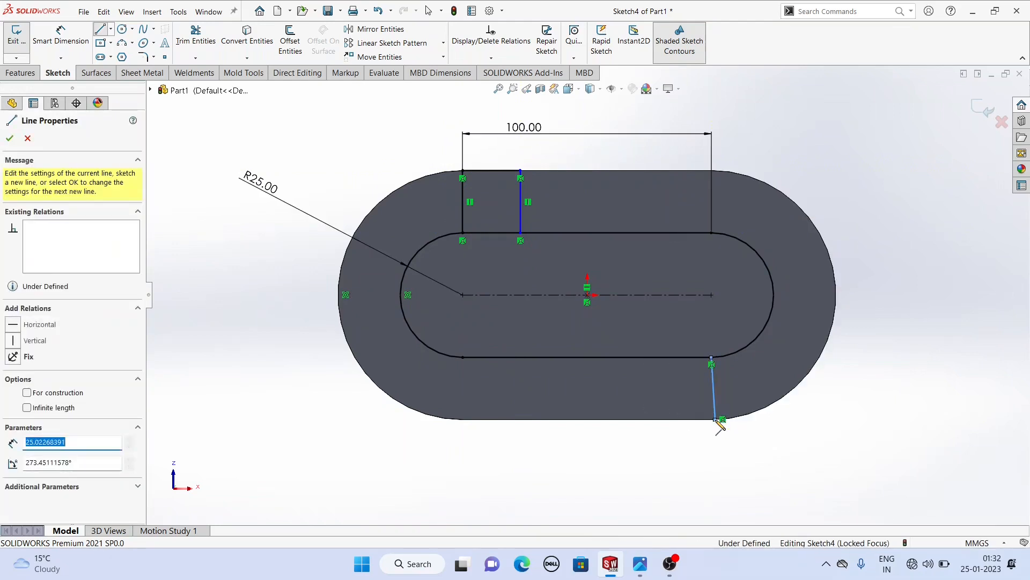
{"action": "left_click", "coordinate": [665, 418]}
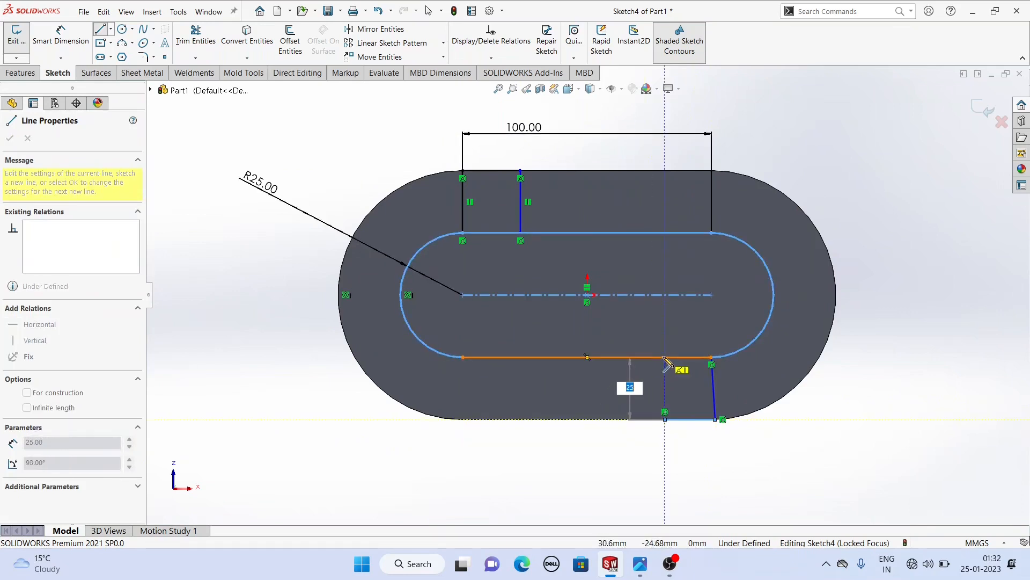
{"action": "left_click", "coordinate": [665, 357]}
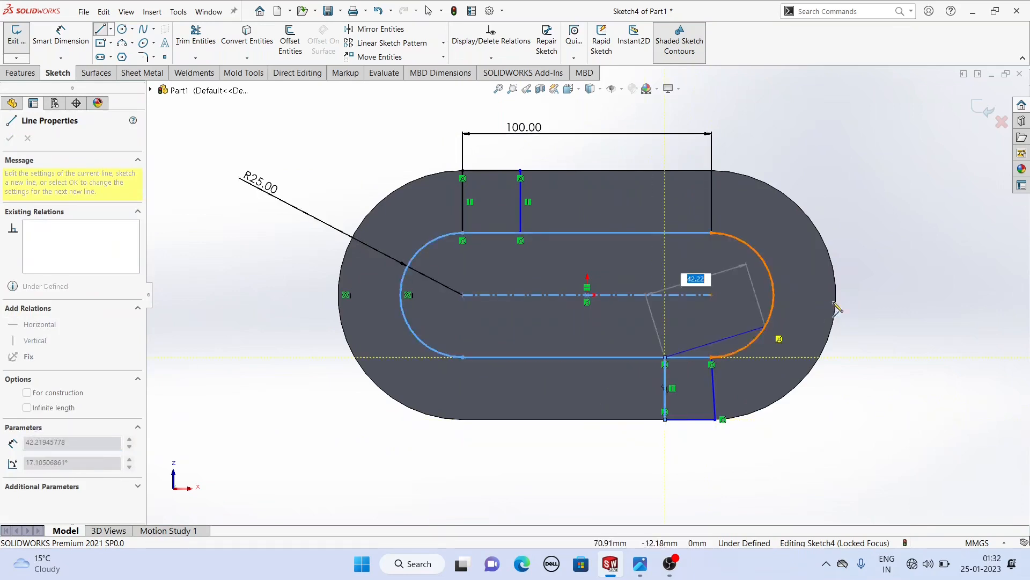
{"action": "right_click", "coordinate": [862, 303]}
{"action": "left_click", "coordinate": [888, 305]}
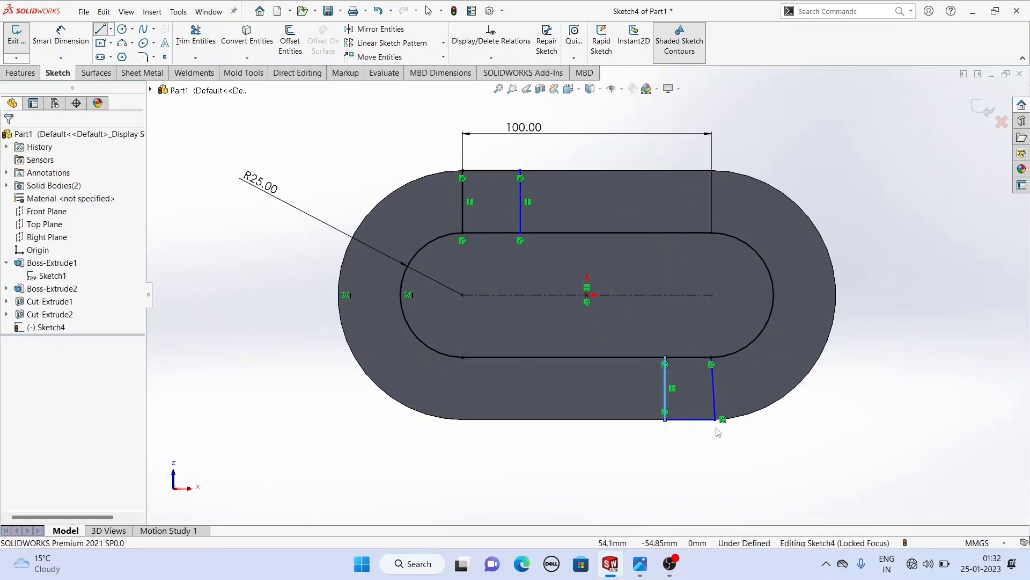
Make the lower tab's slanted right line vertical and add a parallel relation between the tab's two side lines
{"action": "left_click", "coordinate": [716, 411]}
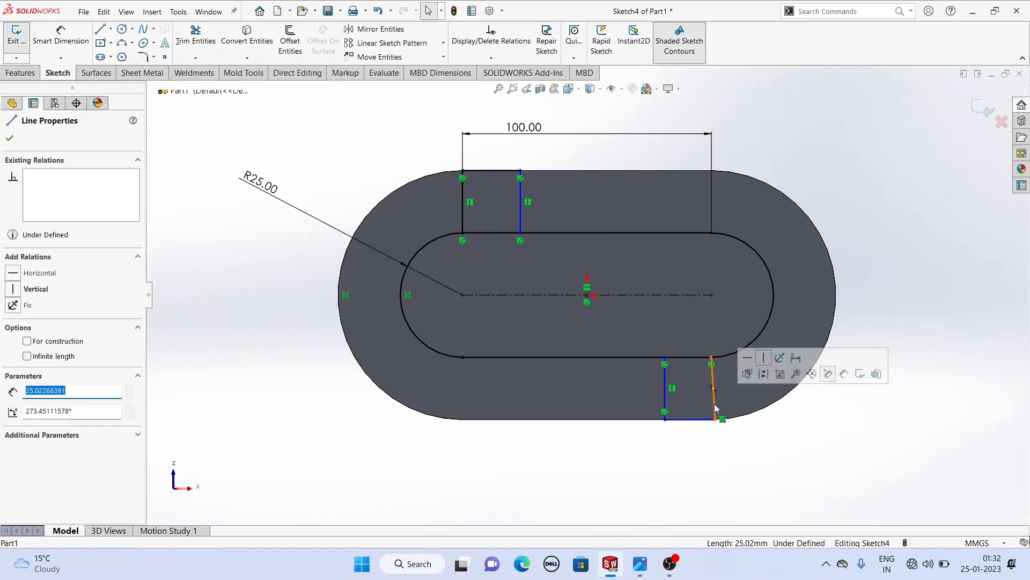
{"action": "left_click", "coordinate": [763, 357]}
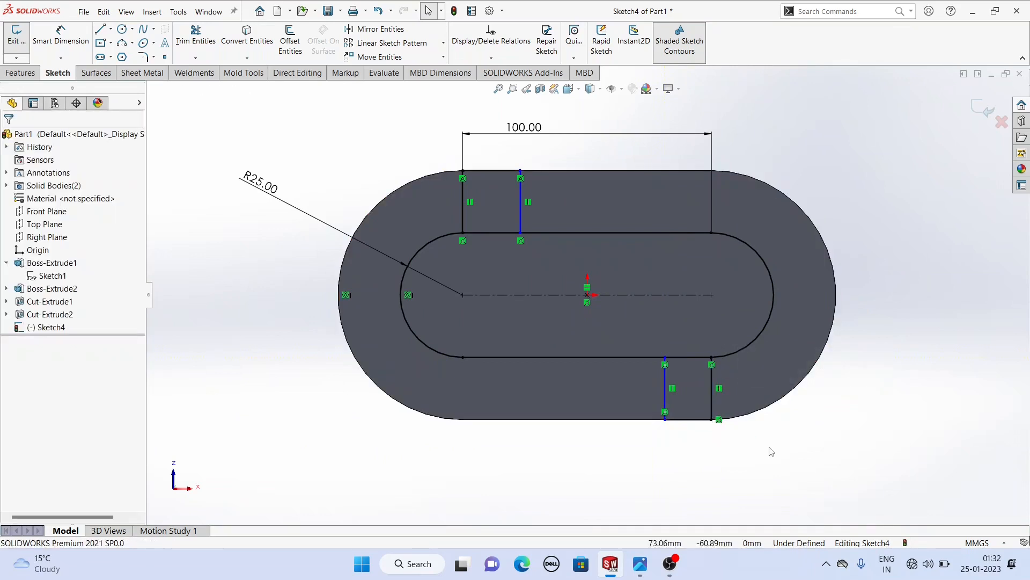
{"action": "left_click", "coordinate": [712, 393]}
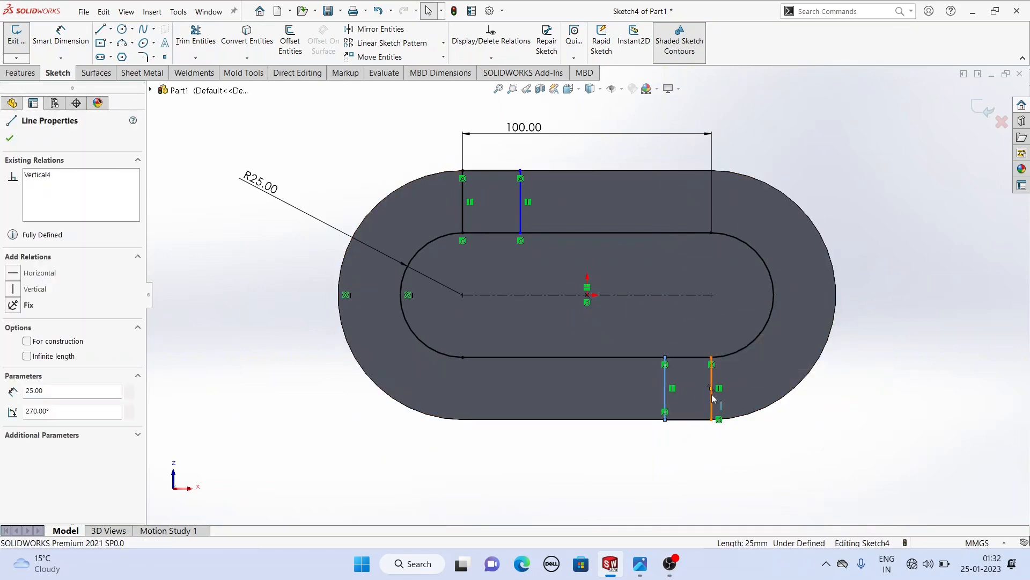
{"action": "left_click", "coordinate": [712, 395], "text": "ctrl"}
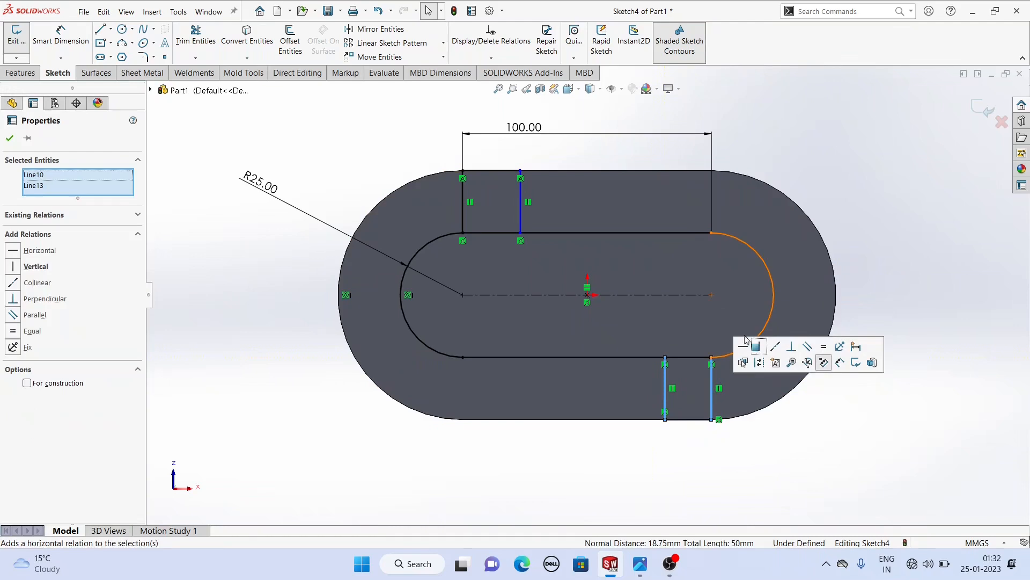
{"action": "left_click", "coordinate": [823, 347]}
Dimension the upper-left tab's width between its two side lines at 25 mm
{"action": "left_click", "coordinate": [80, 49]}
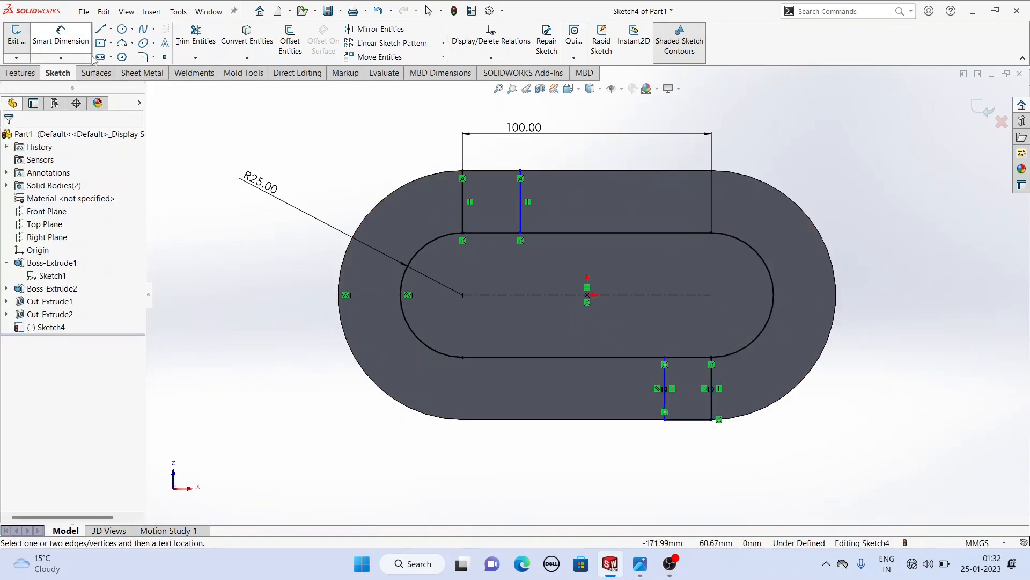
{"action": "left_click", "coordinate": [466, 196]}
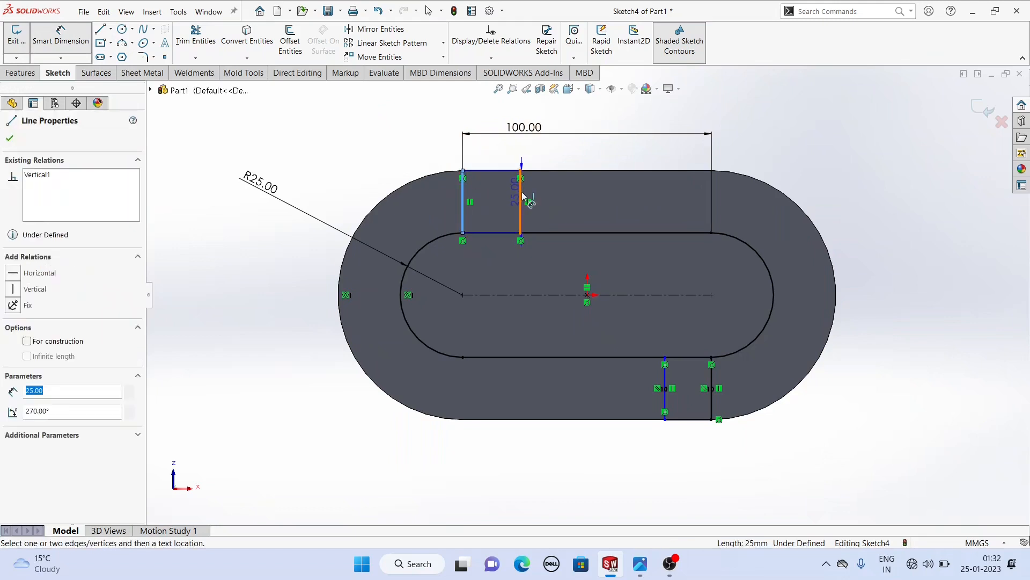
{"action": "left_click", "coordinate": [522, 196]}
{"action": "left_click", "coordinate": [499, 154]}
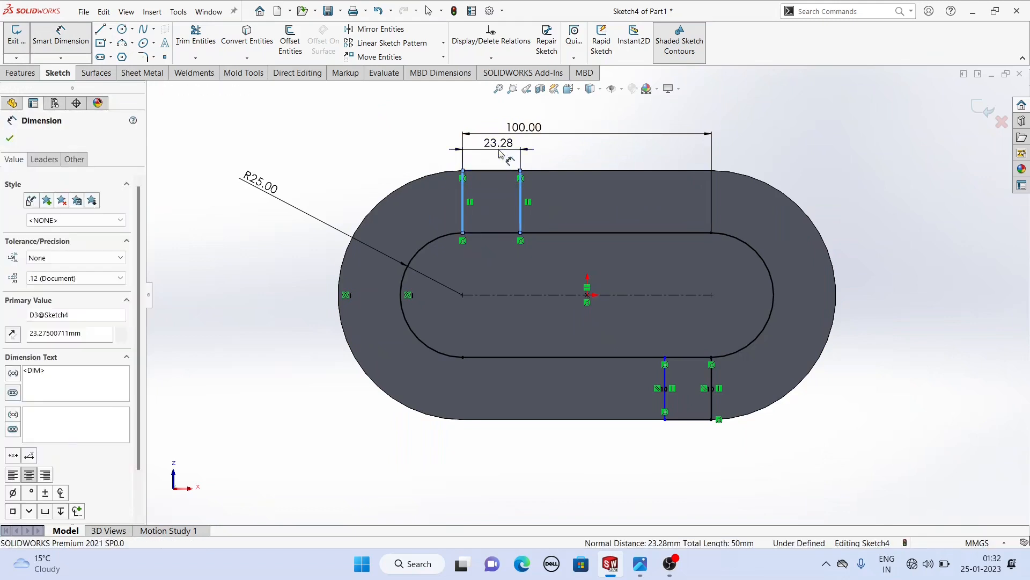
{"action": "type", "text": "25"}
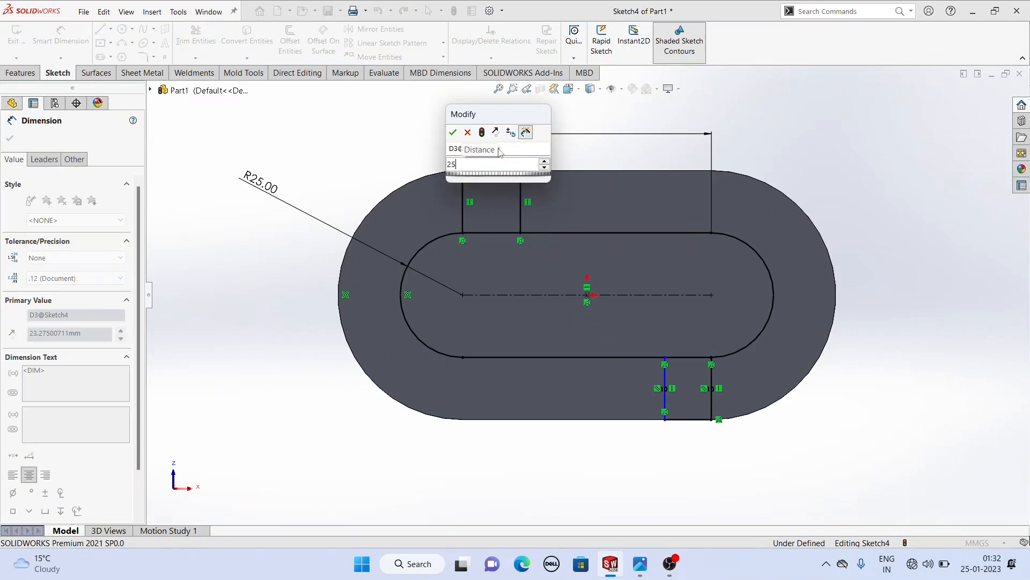
{"action": "key", "text": "Return"}
Dimension the lower-right tab's width between its two side lines at 25 mm
{"action": "left_click", "coordinate": [665, 402]}
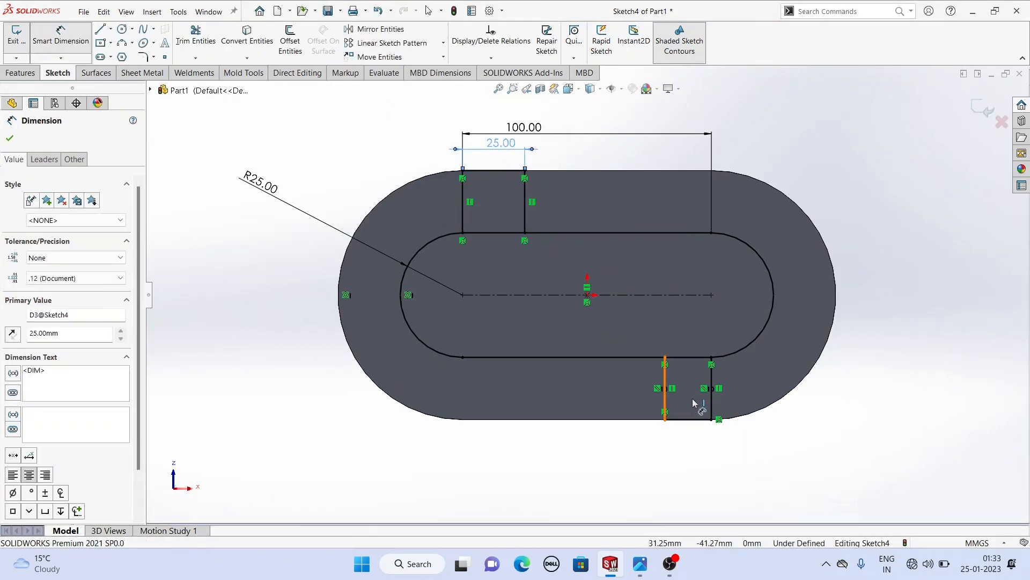
{"action": "left_click", "coordinate": [712, 407]}
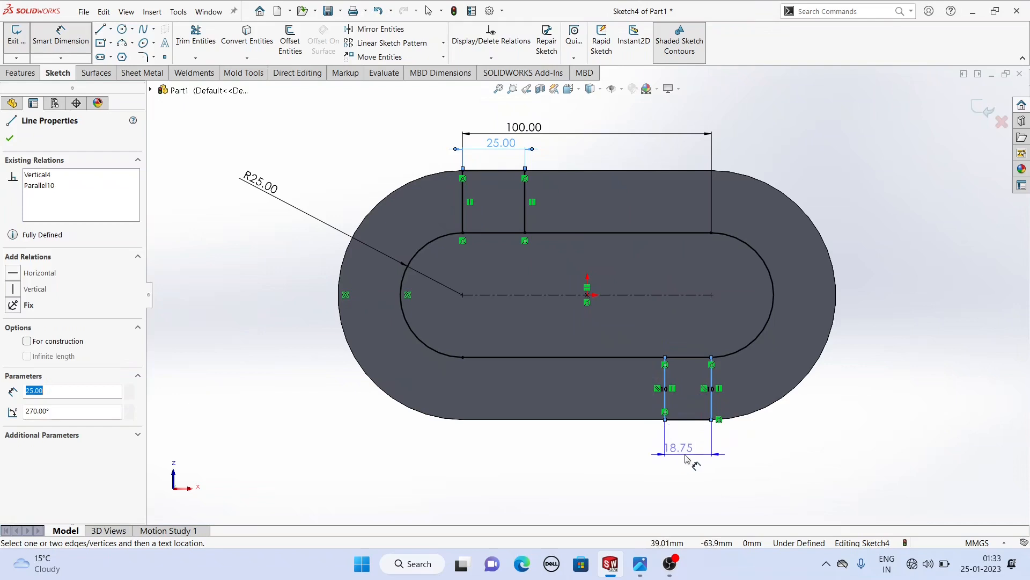
{"action": "left_click", "coordinate": [690, 445]}
{"action": "type", "text": "25"}
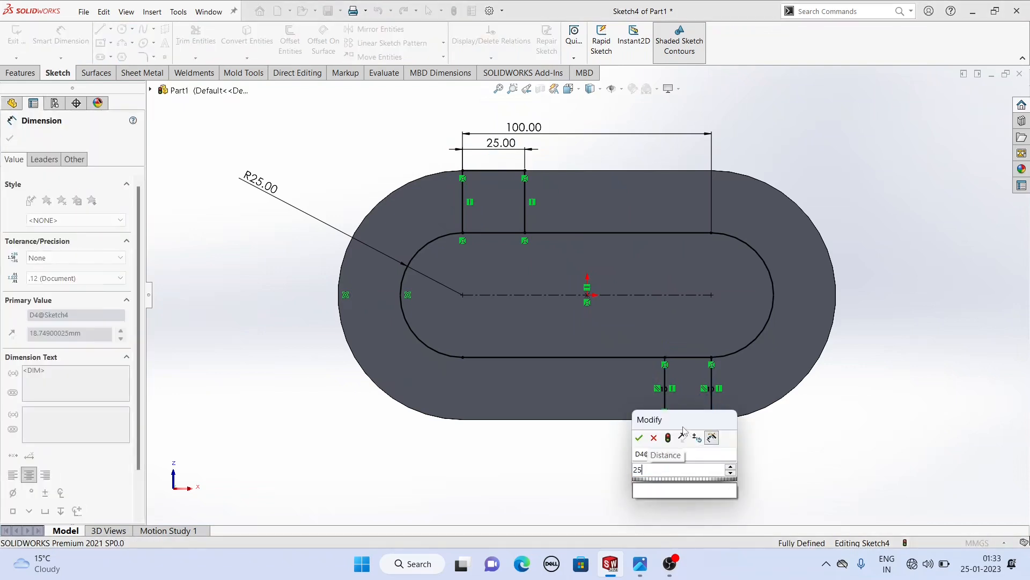
{"action": "key", "text": "Return"}
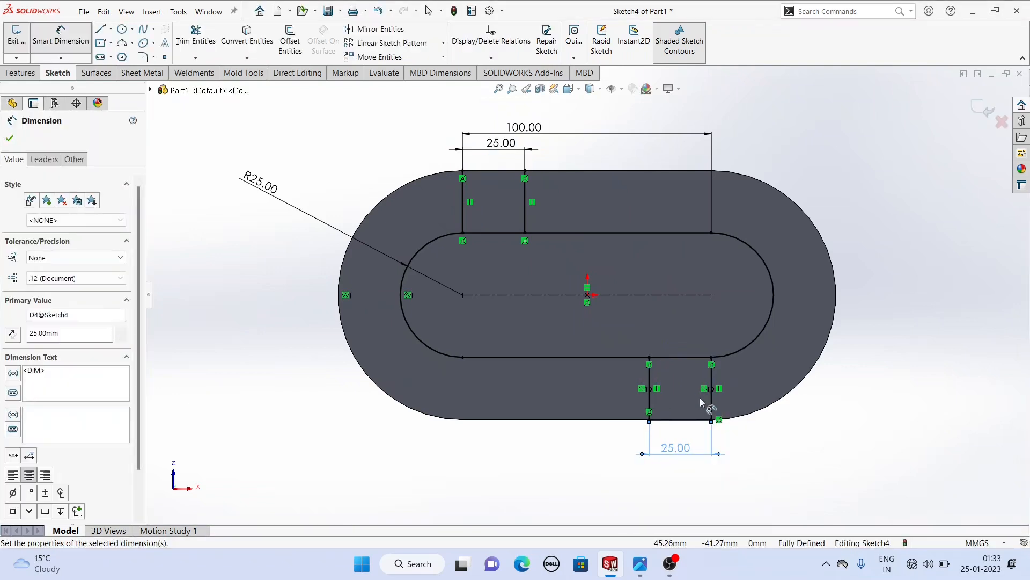
{"action": "right_click", "coordinate": [849, 124]}
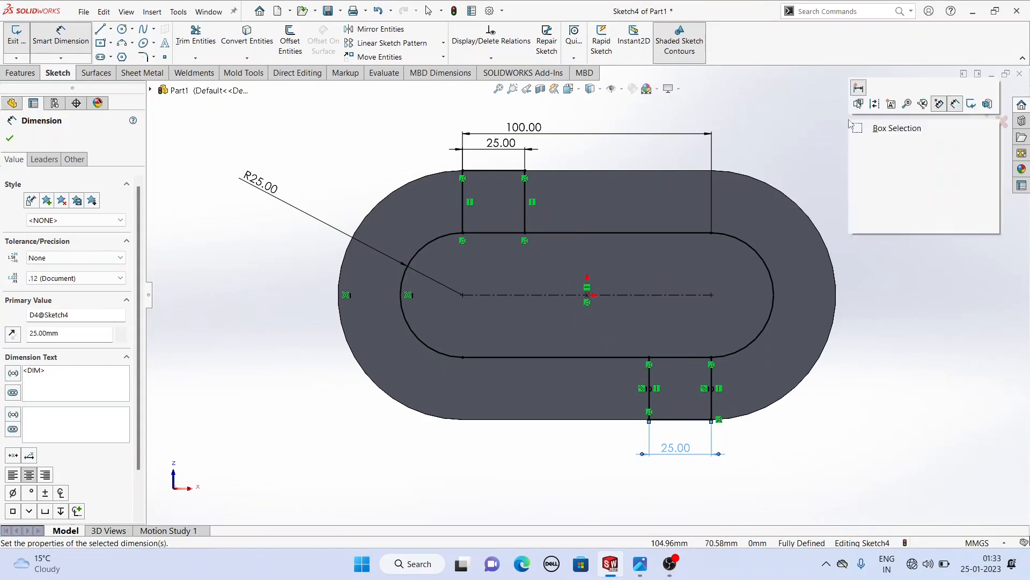
{"action": "left_click", "coordinate": [886, 157]}
Start a boss extrusion of the slot sketch with its central region and both tab regions as contours, after consulting the reference drawing
{"action": "key", "text": "z"}
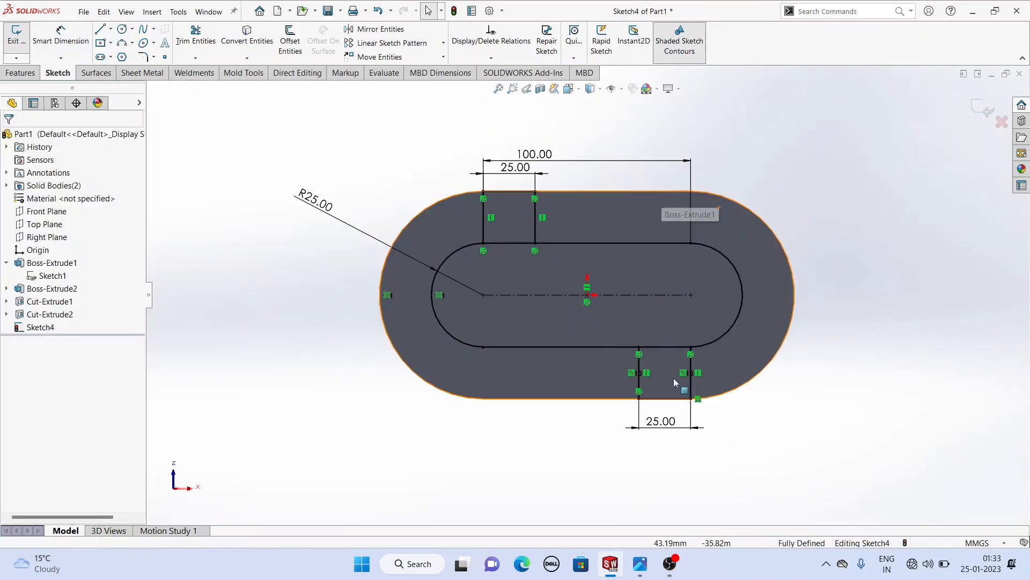
{"action": "left_click", "coordinate": [641, 564]}
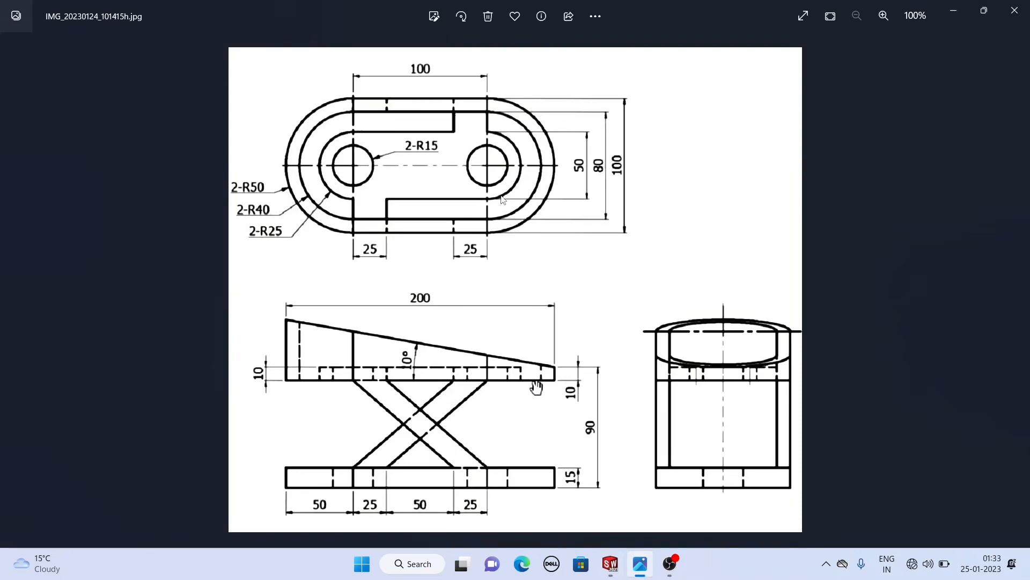
{"action": "left_click", "coordinate": [611, 564]}
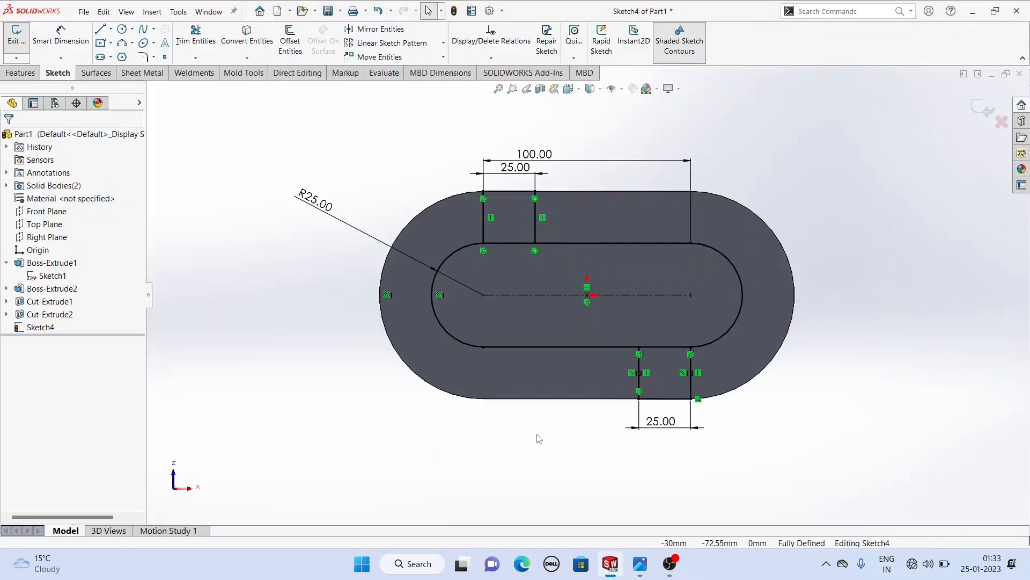
{"action": "mouse_move", "coordinate": [618, 227]}
{"action": "middle_mouse_down"}
{"action": "mouse_move", "coordinate": [588, 310]}
{"action": "mouse_move", "coordinate": [568, 483]}
{"action": "mouse_move", "coordinate": [612, 515]}
{"action": "mouse_move", "coordinate": [603, 512]}
{"action": "mouse_move", "coordinate": [600, 425]}
{"action": "mouse_move", "coordinate": [580, 344]}
{"action": "middle_mouse_up"}
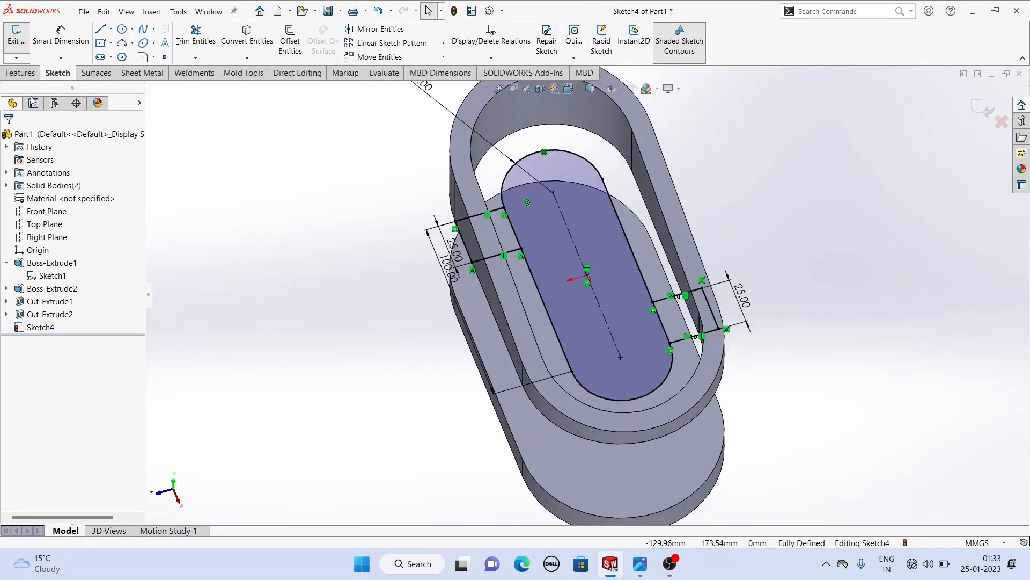
{"action": "left_click", "coordinate": [22, 74]}
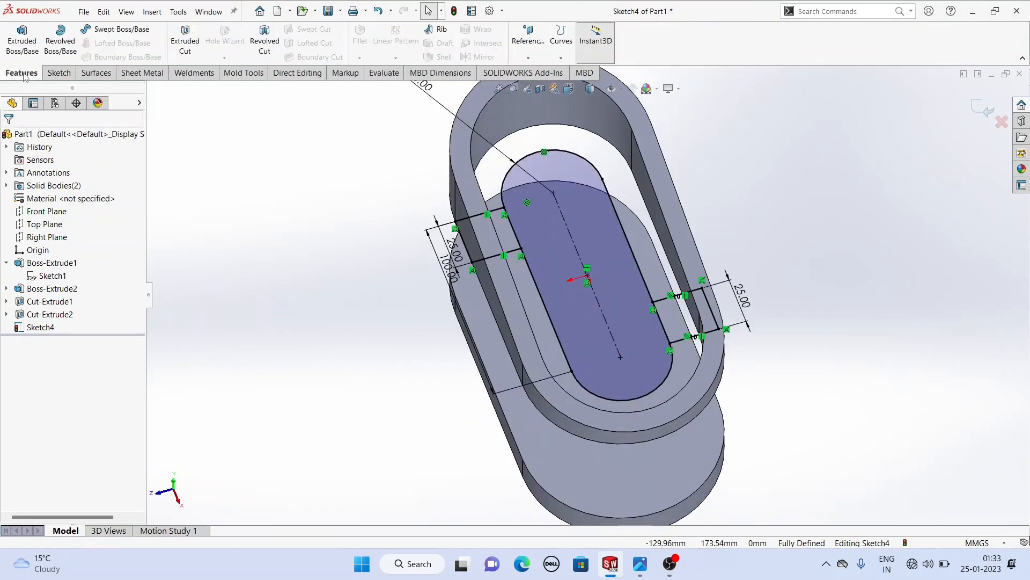
{"action": "left_click", "coordinate": [24, 36]}
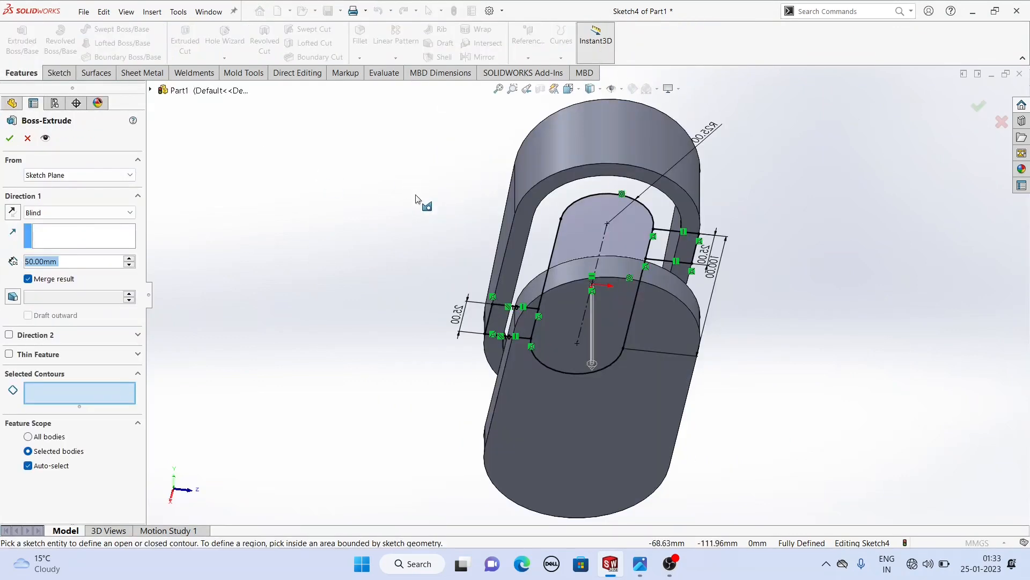
{"action": "middle_click_drag", "start_coordinate": [548, 357], "coordinate": [681, 359]}
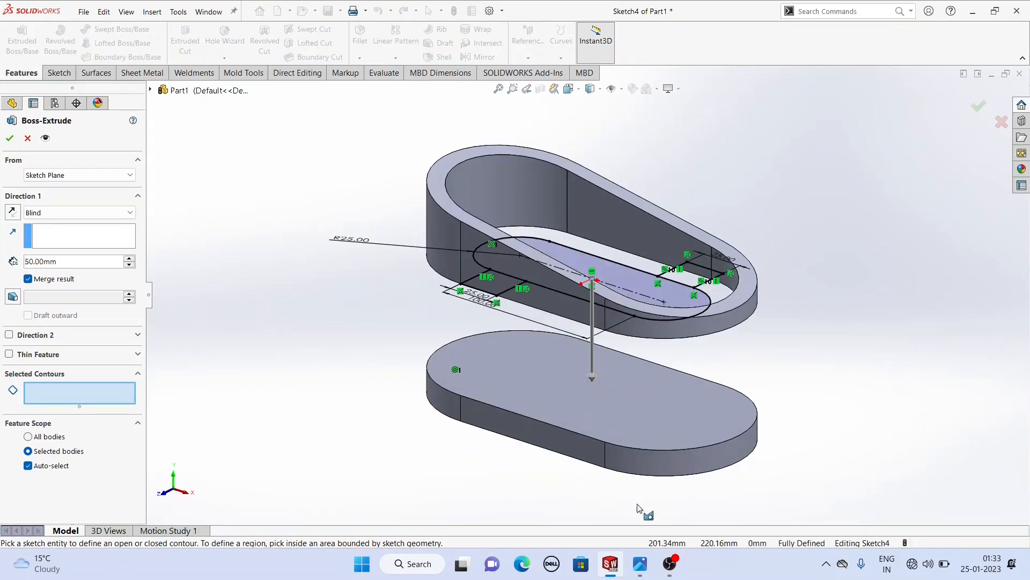
{"action": "left_click", "coordinate": [639, 563]}
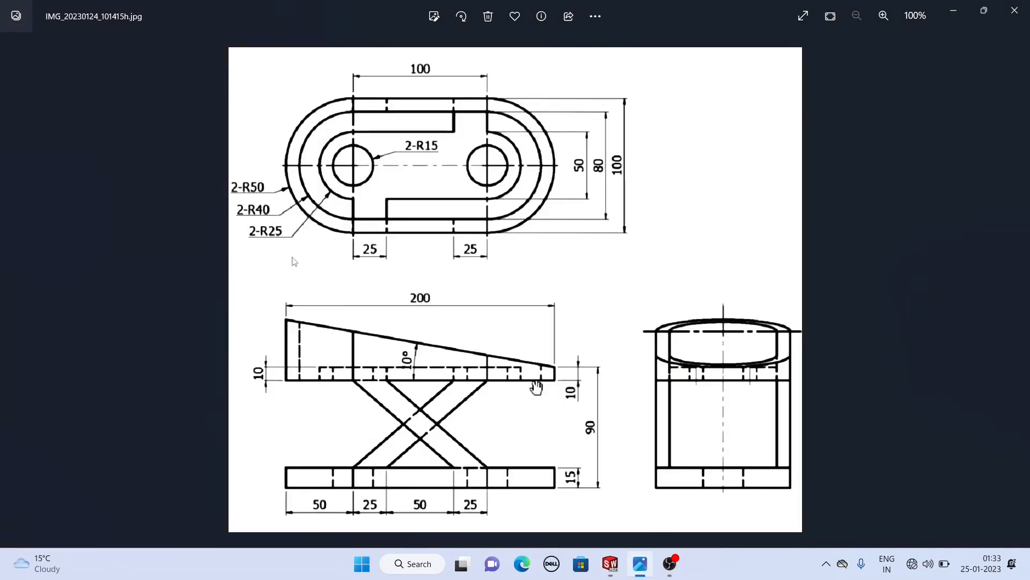
{"action": "left_click", "coordinate": [614, 572]}
{"action": "middle_click_drag", "start_coordinate": [420, 231], "coordinate": [405, 292]}
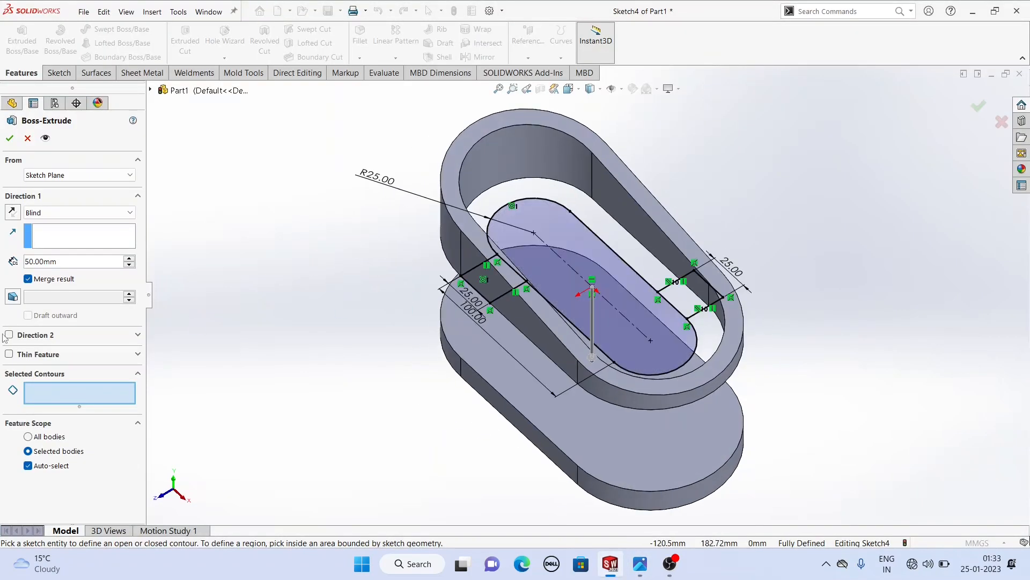
{"action": "left_click", "coordinate": [533, 261]}
{"action": "mouse_move", "coordinate": [534, 261]}
{"action": "middle_mouse_down"}
{"action": "mouse_move", "coordinate": [658, 322]}
{"action": "mouse_move", "coordinate": [409, 233]}
{"action": "mouse_move", "coordinate": [491, 153]}
{"action": "middle_mouse_up"}
{"action": "left_click", "coordinate": [667, 322]}
{"action": "left_click", "coordinate": [529, 234]}
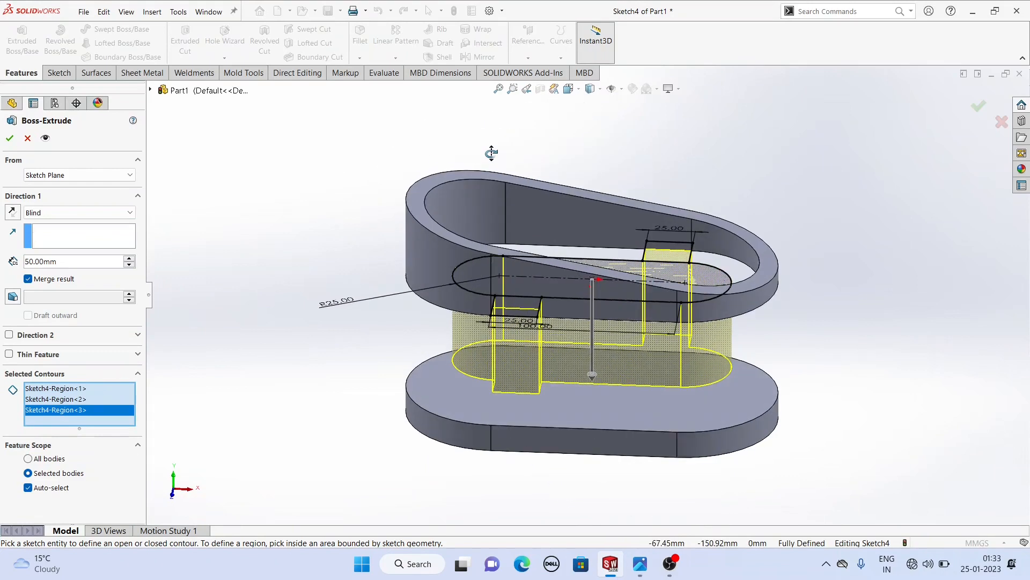
Reverse the extrusion direction upward into the hollow block, set the depth to 10 mm and complete the slot plate
{"action": "left_click", "coordinate": [13, 212]}
{"action": "type", "text": "10"}
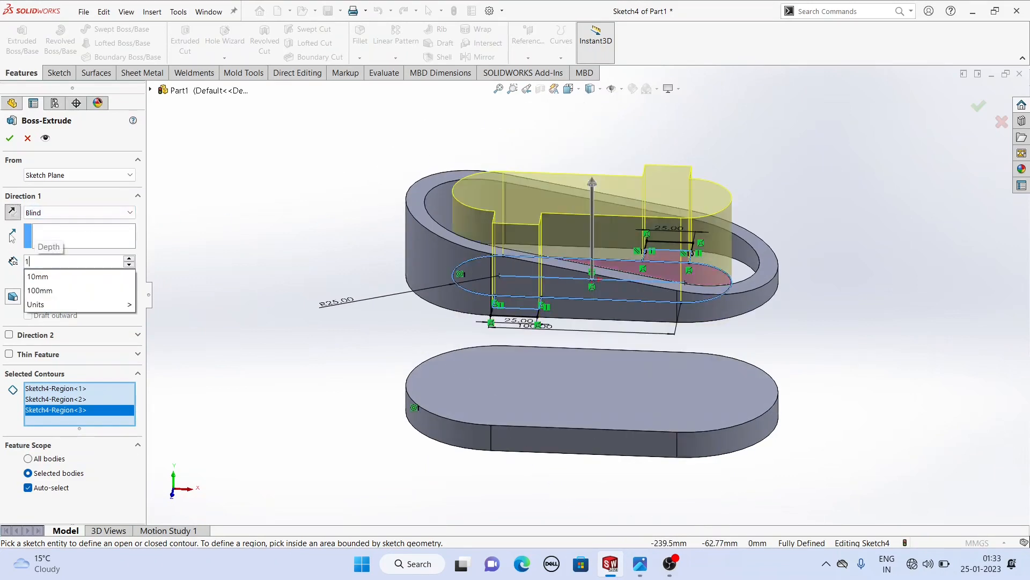
{"action": "key", "text": "Return"}
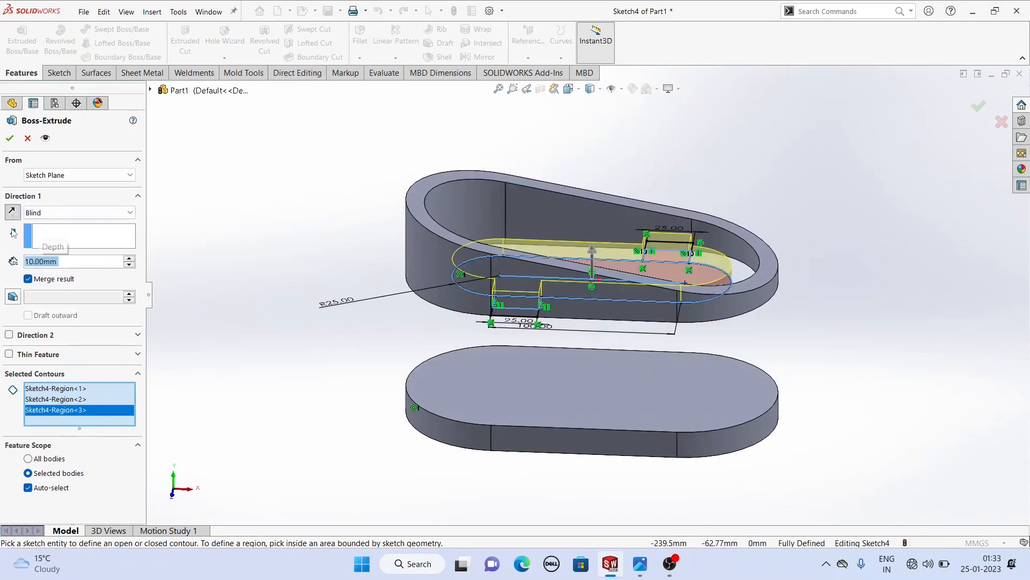
{"action": "left_click", "coordinate": [10, 139]}
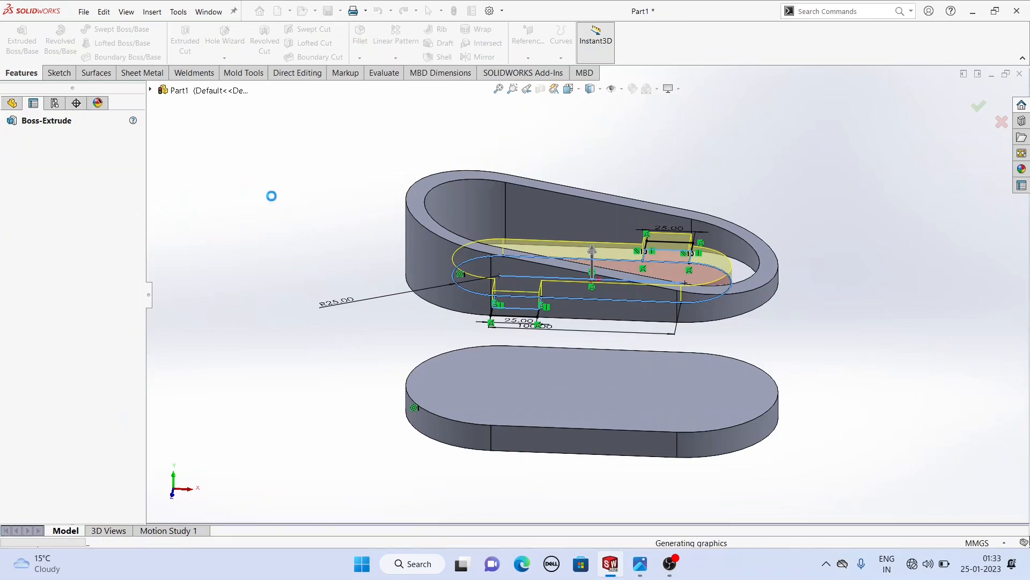
Sketch two circles, about 26 mm and 27 mm in diameter, on the slot plate's top face near its two rounded ends
{"action": "left_click", "coordinate": [308, 226]}
{"action": "mouse_move", "coordinate": [308, 226]}
{"action": "middle_mouse_down"}
{"action": "mouse_move", "coordinate": [203, 258]}
{"action": "mouse_move", "coordinate": [243, 227]}
{"action": "mouse_move", "coordinate": [365, 193]}
{"action": "mouse_move", "coordinate": [368, 203]}
{"action": "mouse_move", "coordinate": [285, 211]}
{"action": "middle_mouse_up"}
{"action": "left_click", "coordinate": [640, 564]}
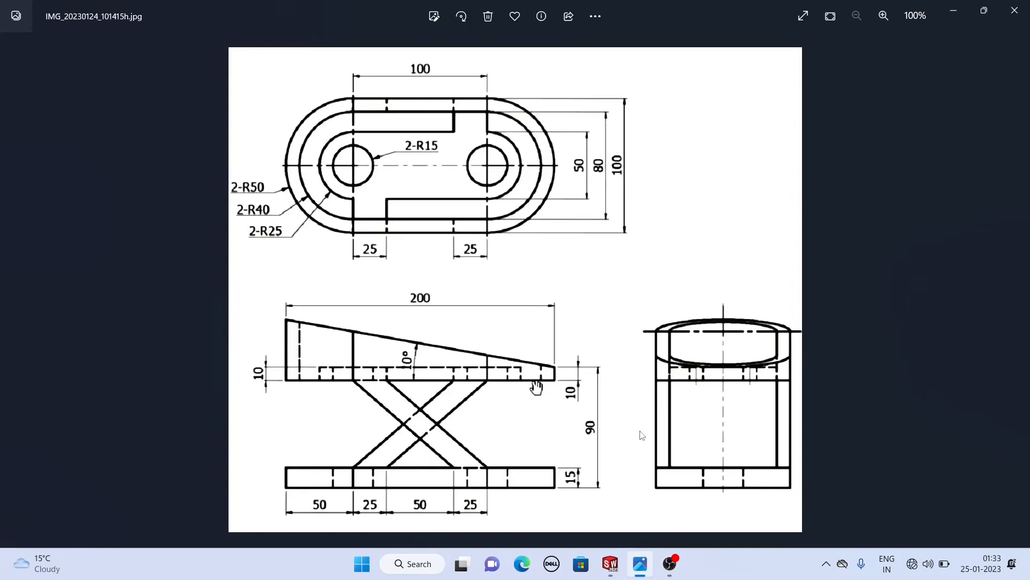
{"action": "left_click", "coordinate": [611, 564]}
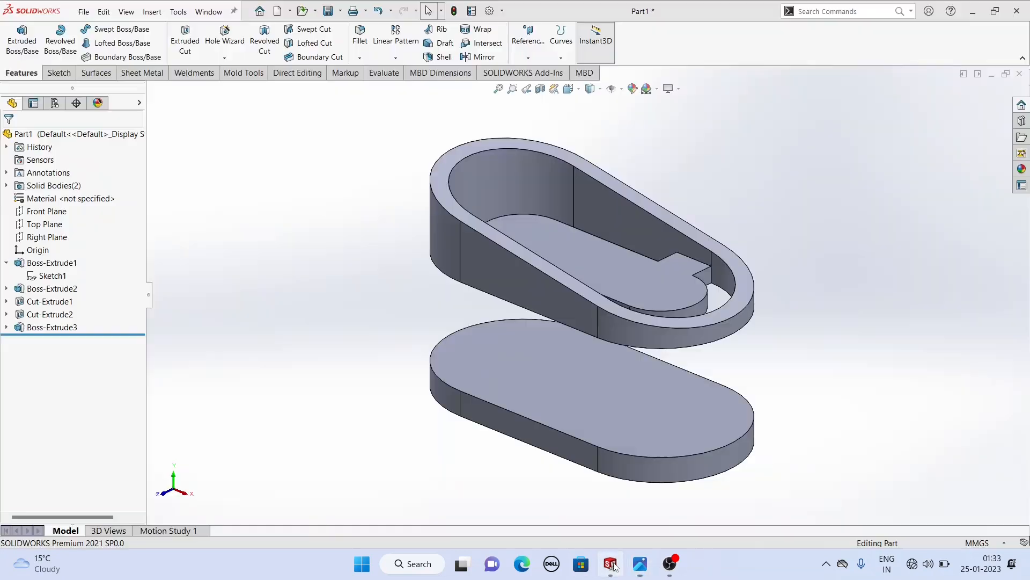
{"action": "left_click", "coordinate": [579, 262]}
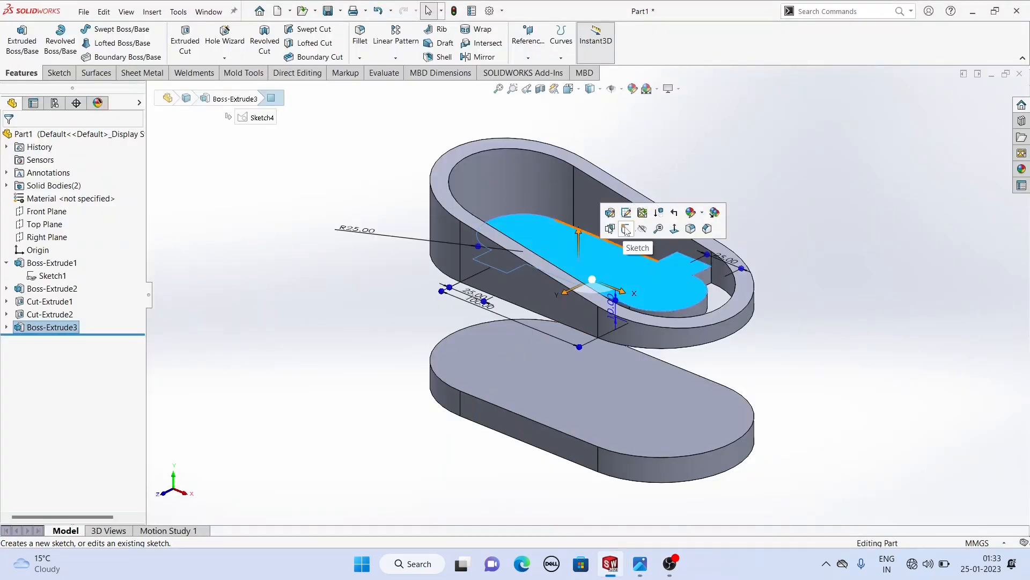
{"action": "left_click", "coordinate": [625, 230]}
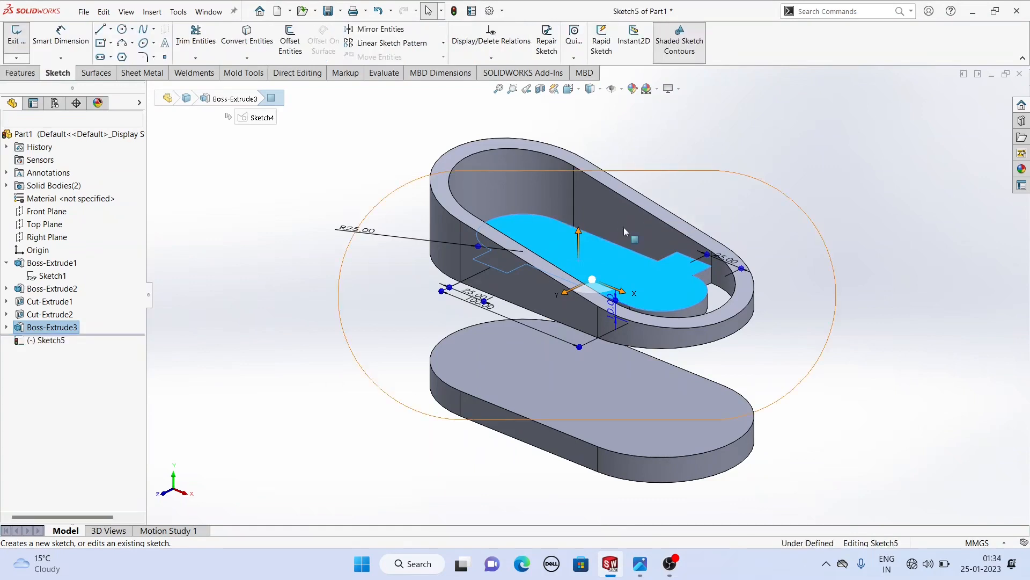
{"action": "left_click", "coordinate": [122, 30]}
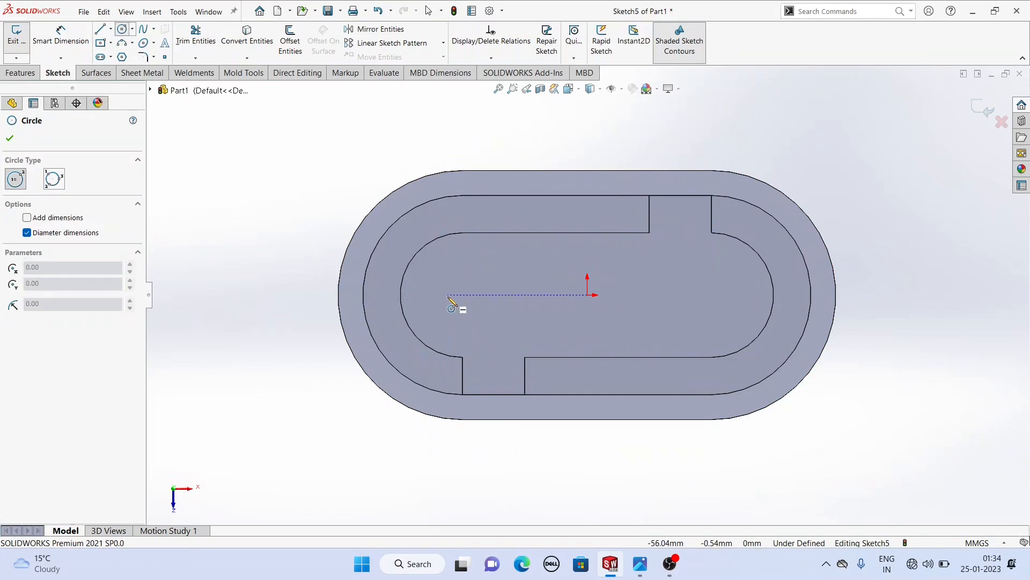
{"action": "left_click_drag", "start_coordinate": [448, 294], "coordinate": [470, 318]}
{"action": "left_click_drag", "start_coordinate": [707, 295], "coordinate": [716, 328]}
{"action": "right_click", "coordinate": [249, 142]}
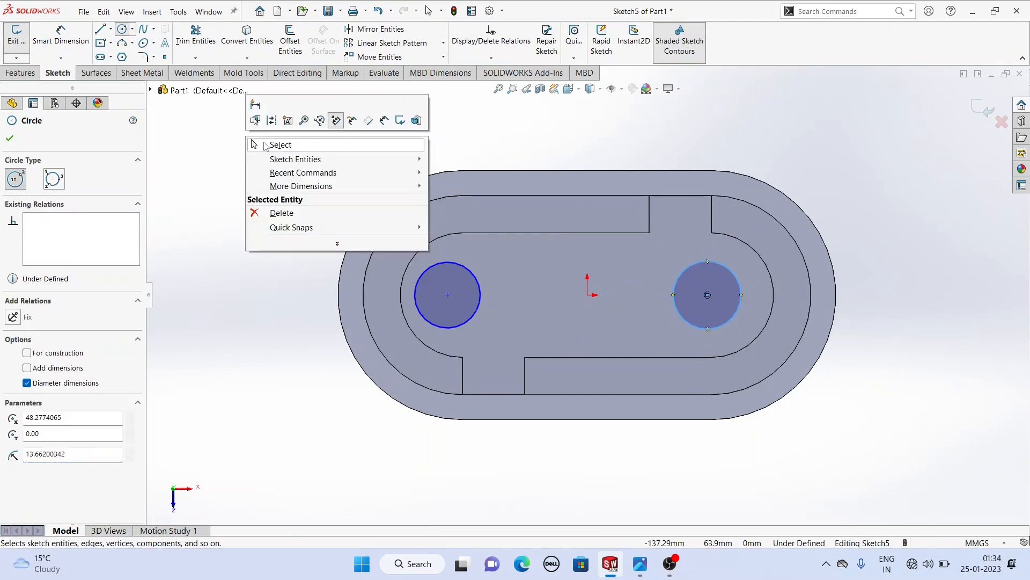
{"action": "left_click", "coordinate": [260, 144]}
Add an equal relation between the two circles on the slot plate
{"action": "left_click", "coordinate": [476, 278]}
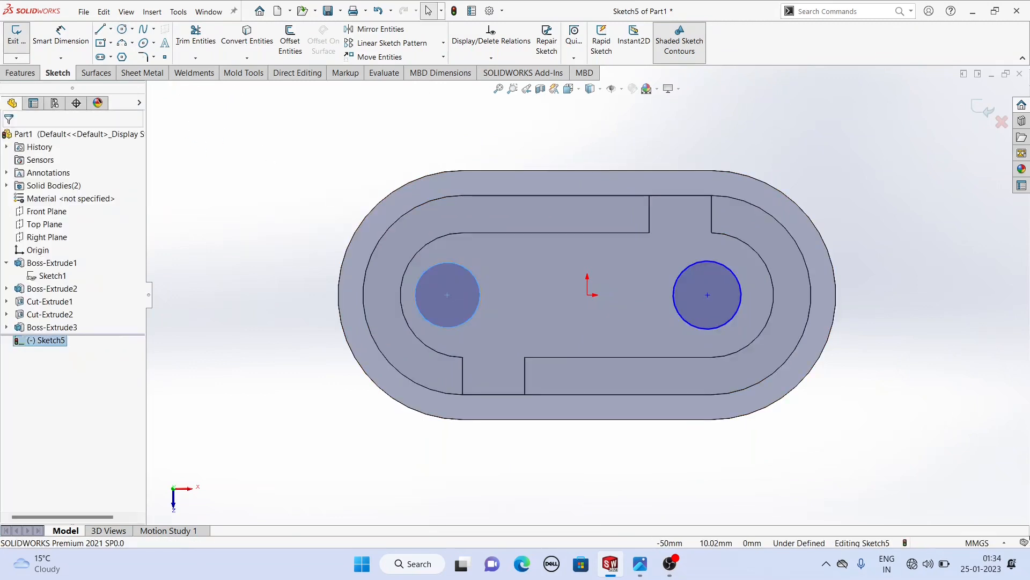
{"action": "left_click", "coordinate": [689, 266], "text": "ctrl"}
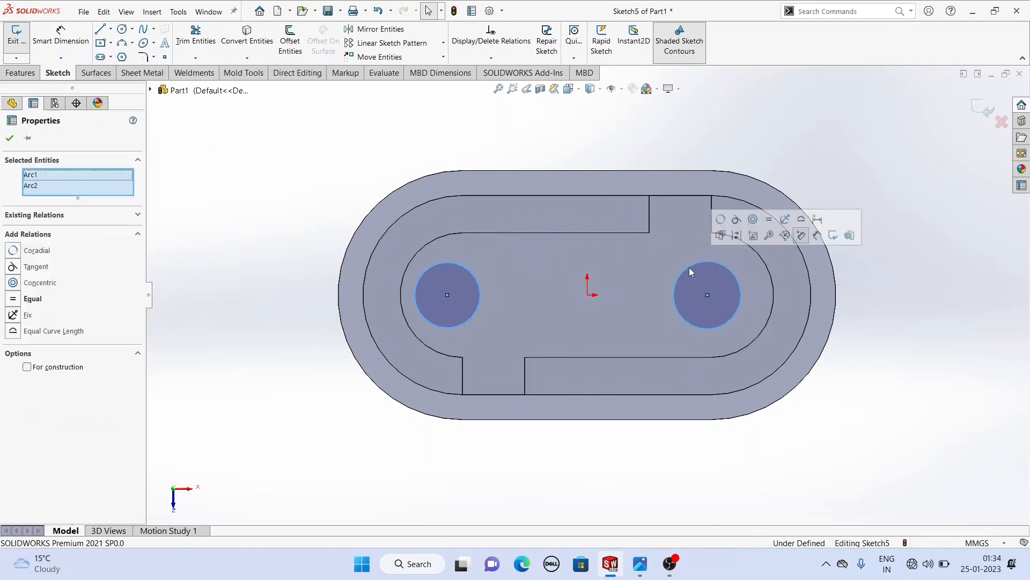
{"action": "left_click", "coordinate": [15, 299]}
{"action": "key", "text": "Escape"}
Make the left circle concentric with the slot plate's left rounded end
{"action": "left_click", "coordinate": [454, 264]}
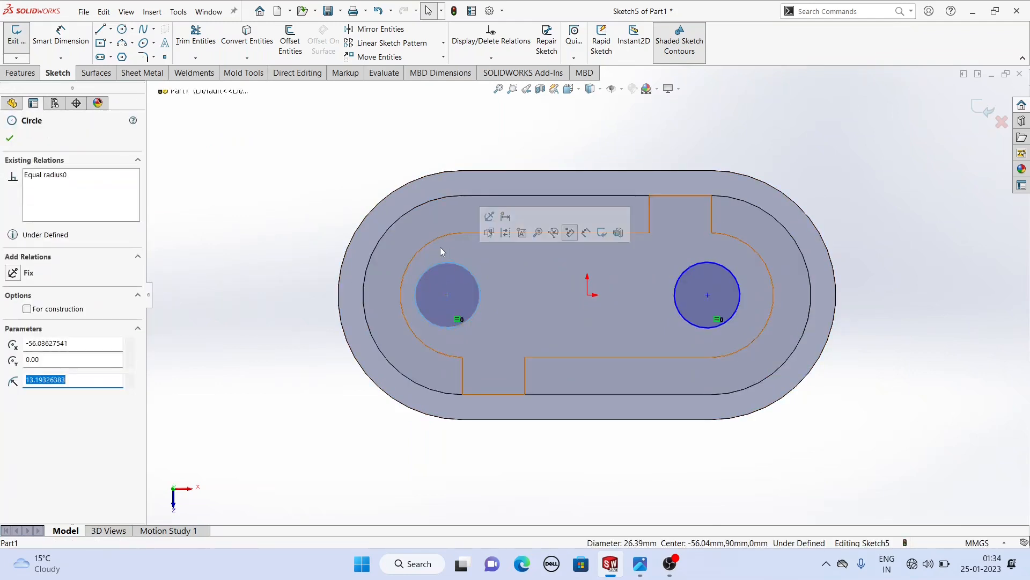
{"action": "left_click", "coordinate": [427, 244], "text": "ctrl"}
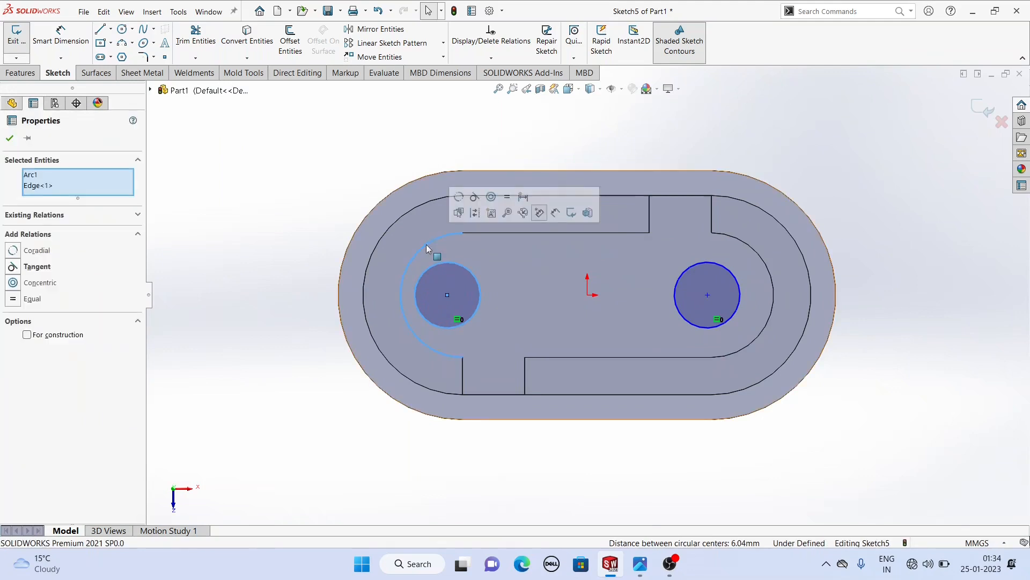
{"action": "left_click", "coordinate": [490, 197]}
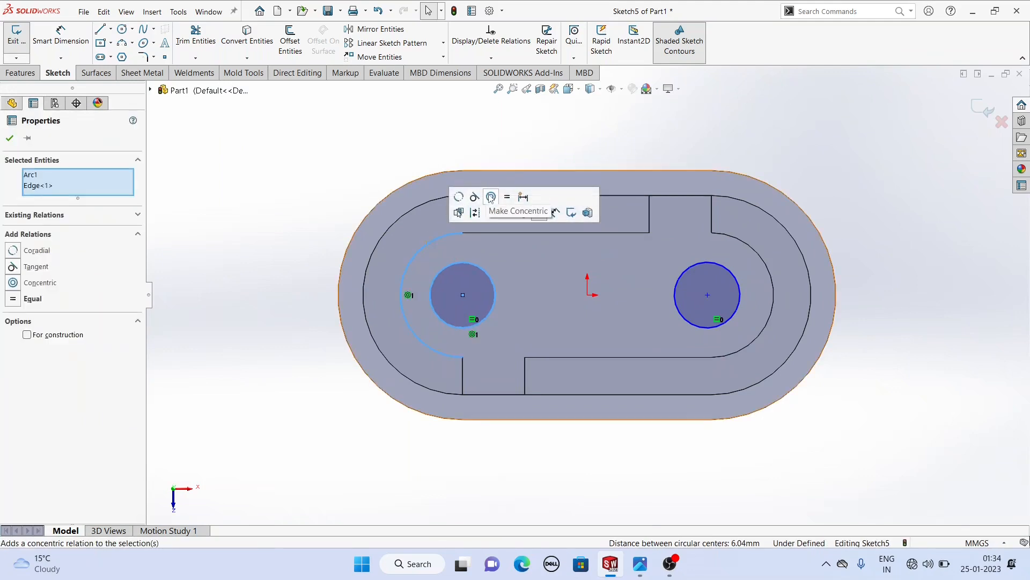
{"action": "key", "text": "Escape"}
{"action": "left_click", "coordinate": [722, 275]}
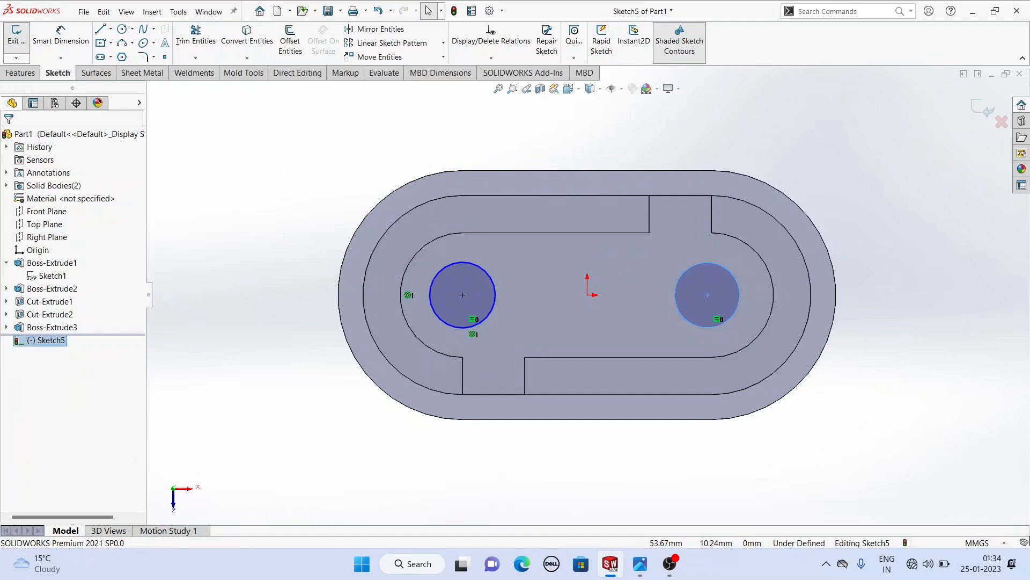
{"action": "left_click", "coordinate": [765, 263]}
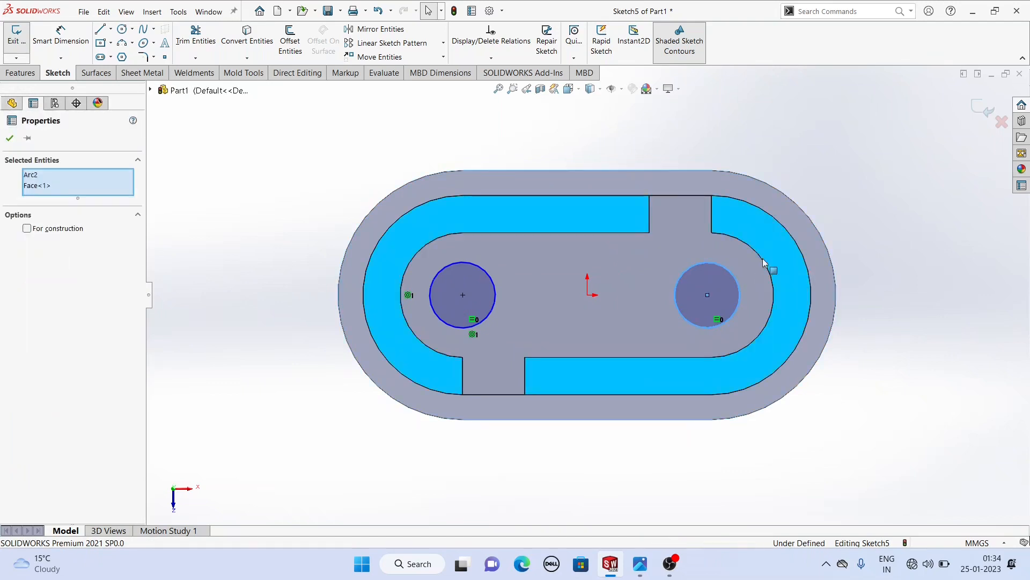
{"action": "key", "text": "Escape"}
Make the right circle concentric with the slot plate's right rounded end
{"action": "left_click", "coordinate": [752, 249]}
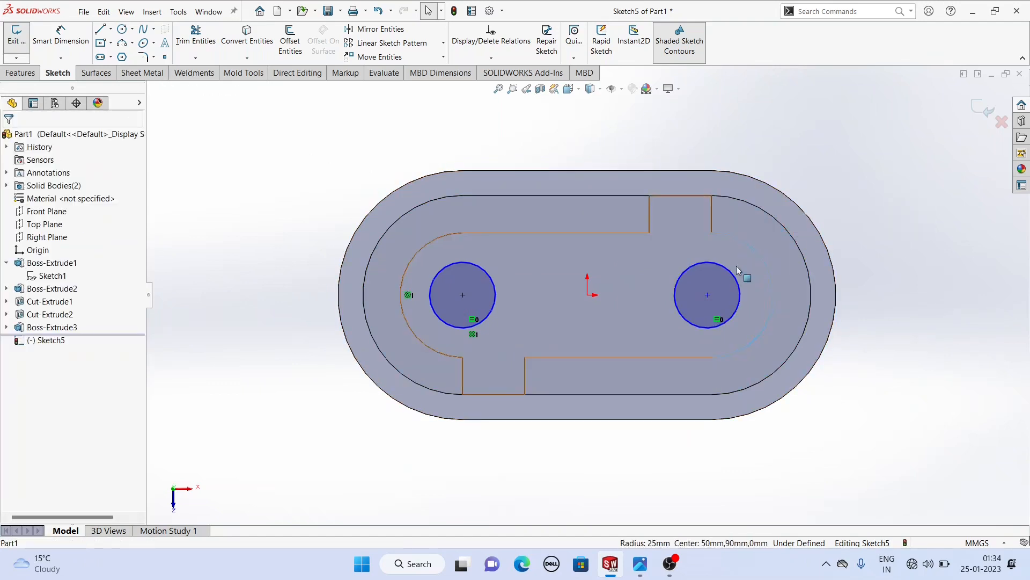
{"action": "left_click", "coordinate": [735, 278], "text": "ctrl"}
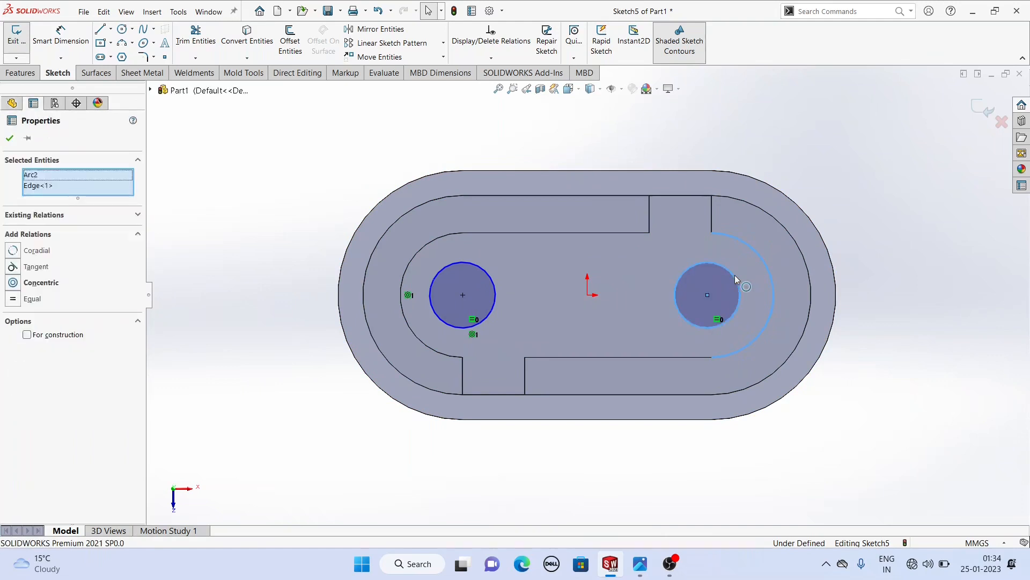
{"action": "left_click", "coordinate": [798, 228]}
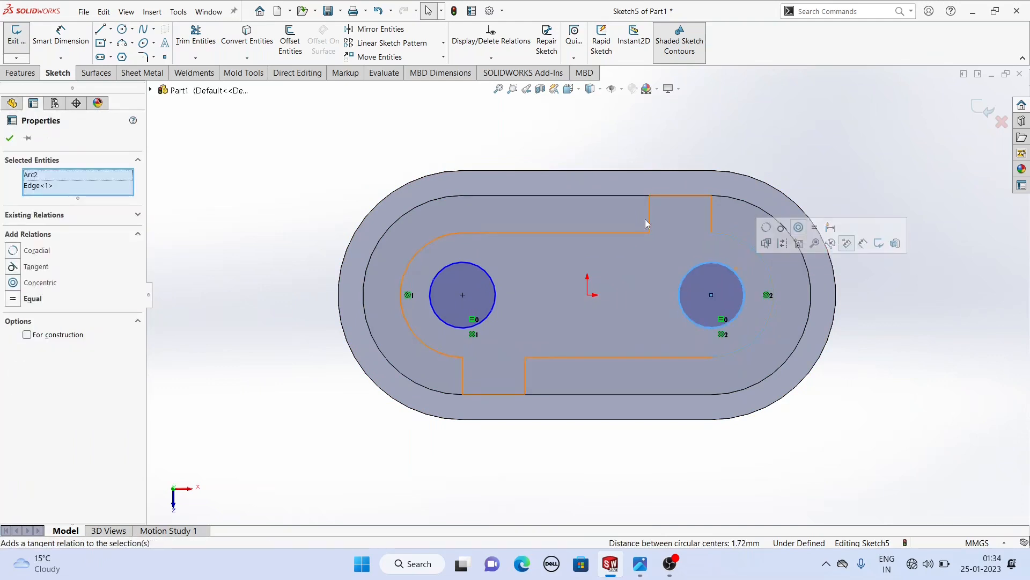
{"action": "left_click", "coordinate": [316, 199]}
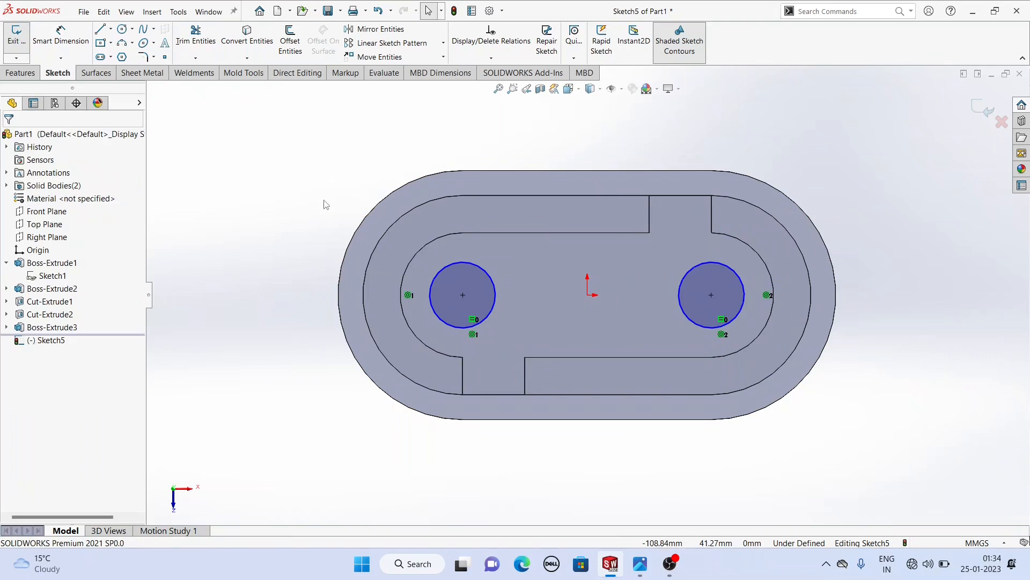
{"action": "left_click", "coordinate": [462, 295]}
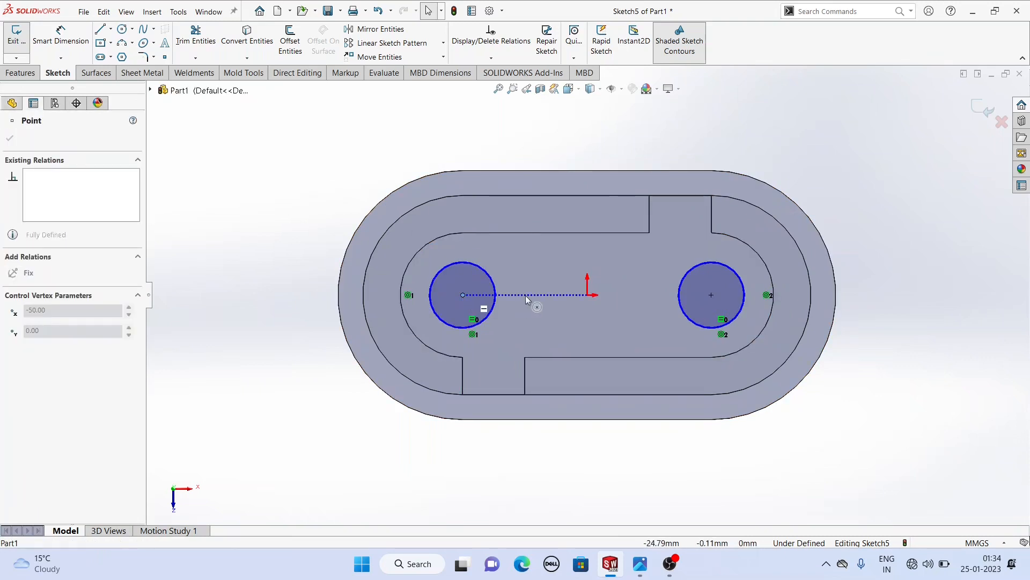
{"action": "left_click_drag", "start_coordinate": [525, 295], "coordinate": [519, 293]}
{"action": "left_click", "coordinate": [945, 255]}
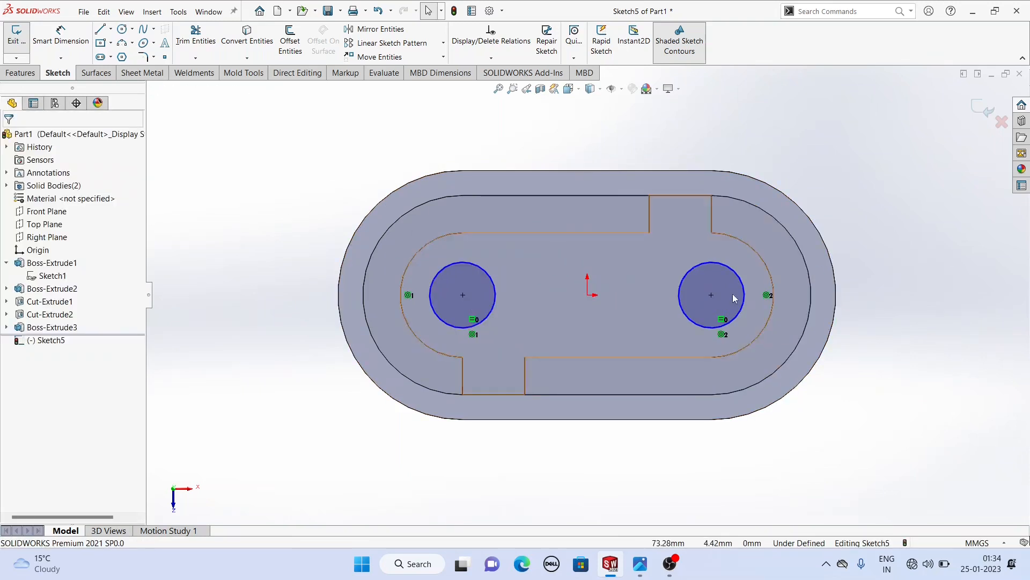
Add a horizontal relation between both circle centers and the sketch origin
{"action": "left_click", "coordinate": [712, 295]}
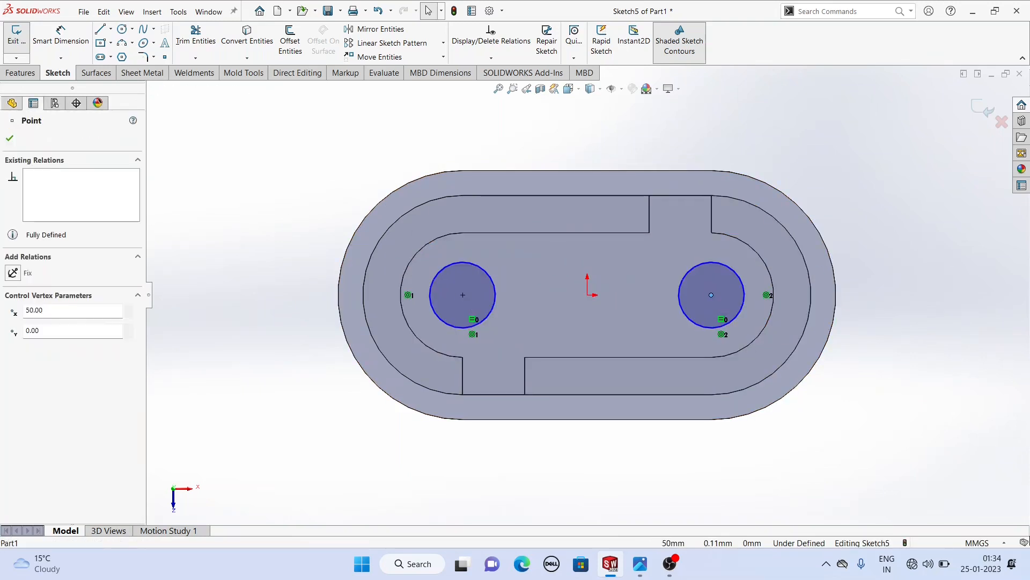
{"action": "left_click", "coordinate": [587, 296], "text": "ctrl"}
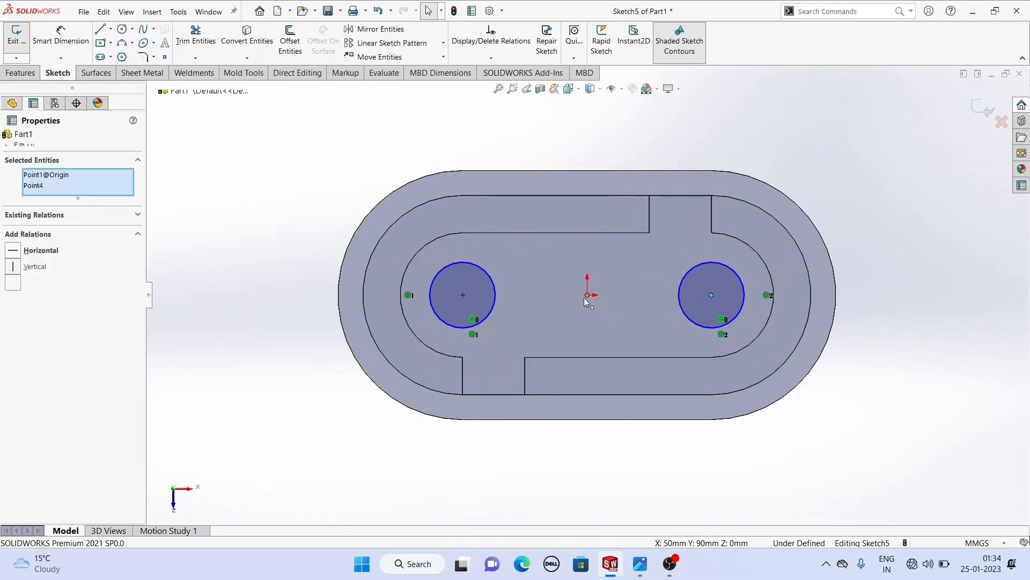
{"action": "left_click", "coordinate": [463, 295], "text": "ctrl"}
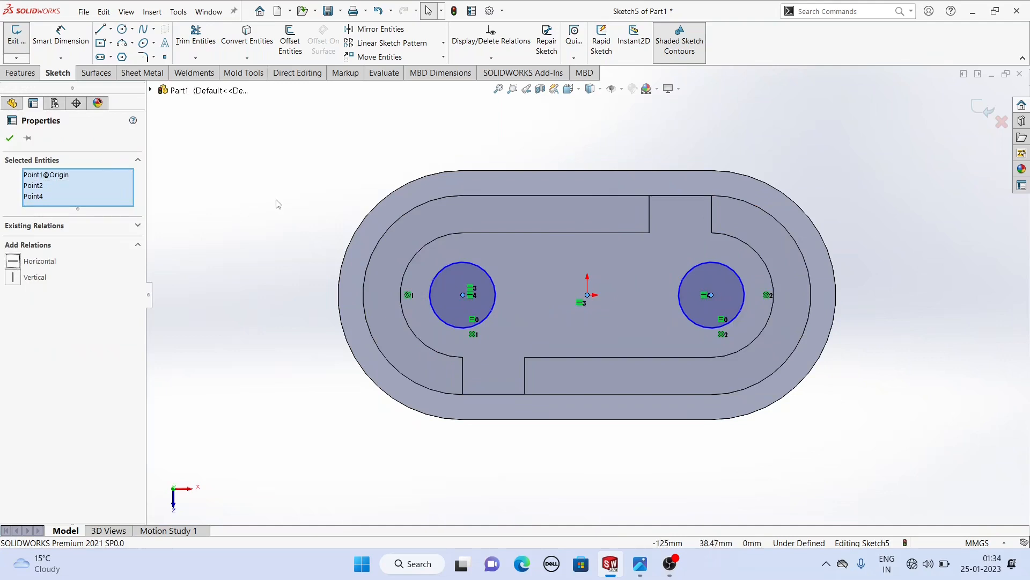
Dimension the left circle on the slot plate with a diameter of 30 mm
{"action": "left_click", "coordinate": [277, 204]}
{"action": "left_click", "coordinate": [463, 295]}
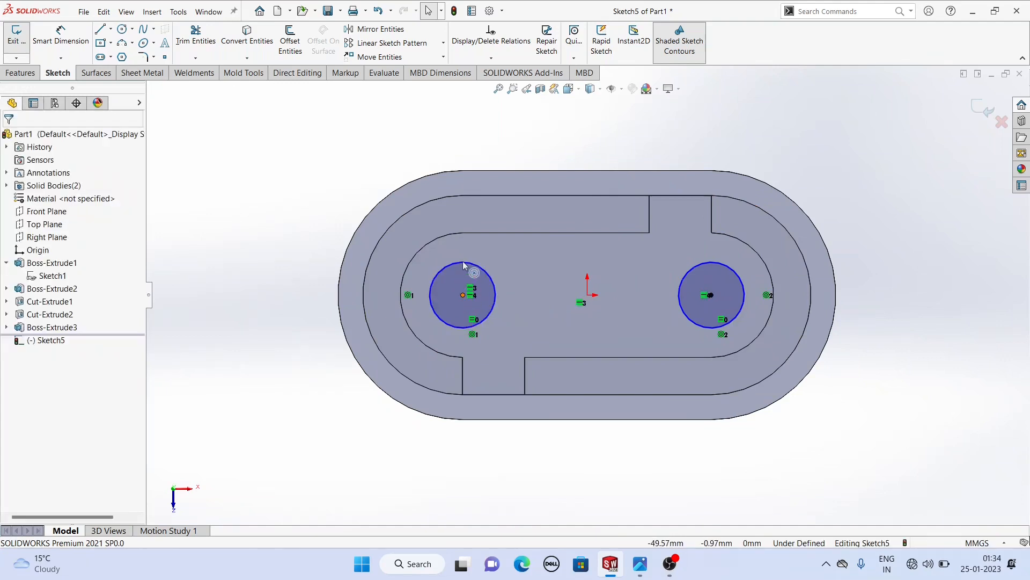
{"action": "left_click_drag", "start_coordinate": [545, 299], "coordinate": [538, 299]}
{"action": "left_click", "coordinate": [331, 210]}
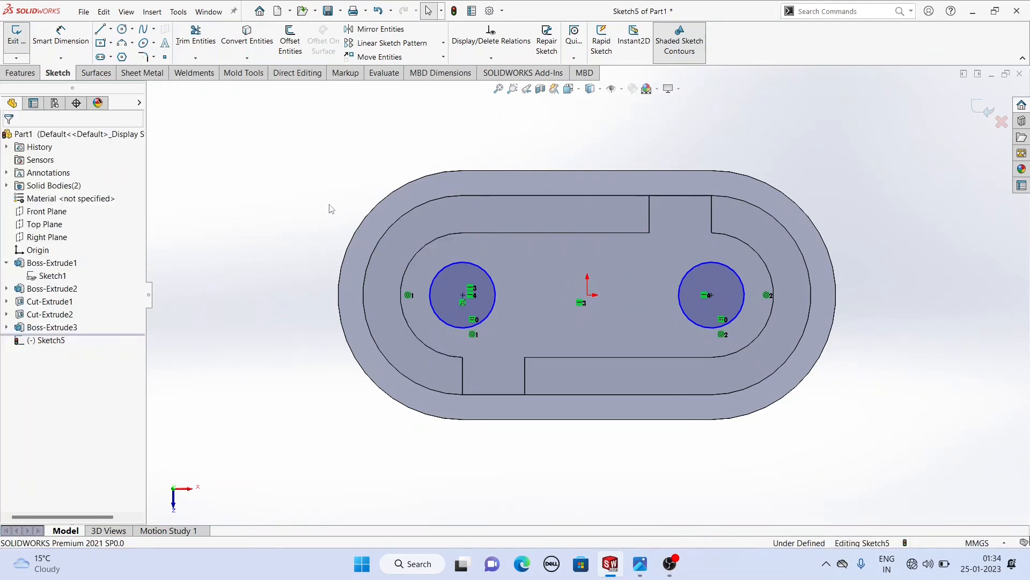
{"action": "left_click", "coordinate": [464, 295]}
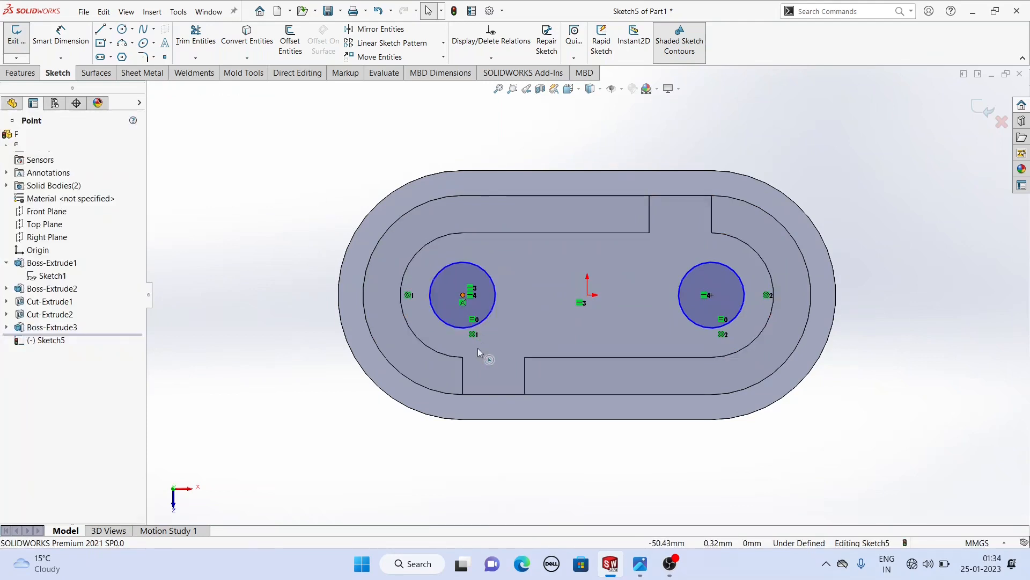
{"action": "left_click", "coordinate": [61, 38]}
{"action": "left_click", "coordinate": [451, 263]}
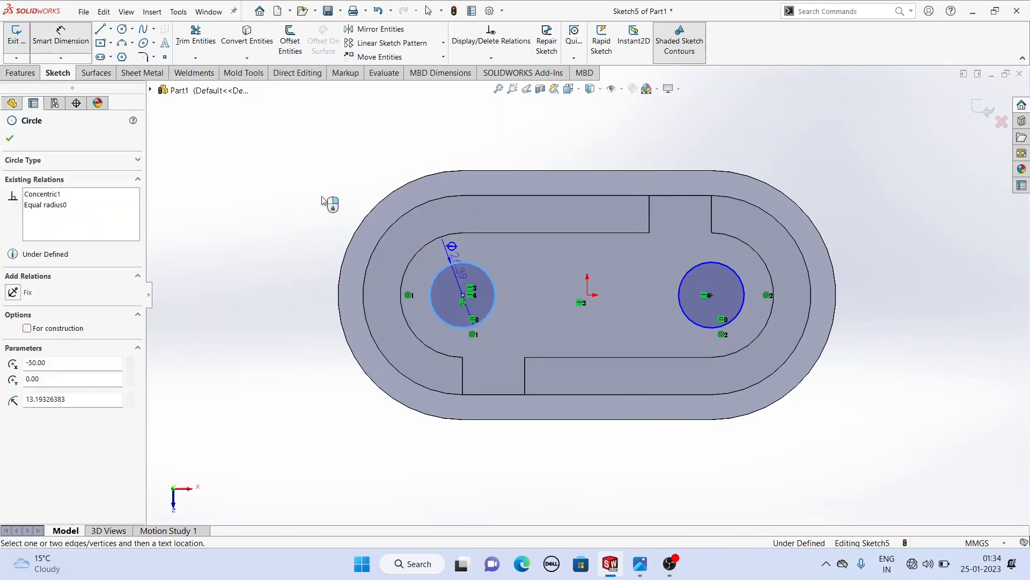
{"action": "left_click", "coordinate": [283, 182]}
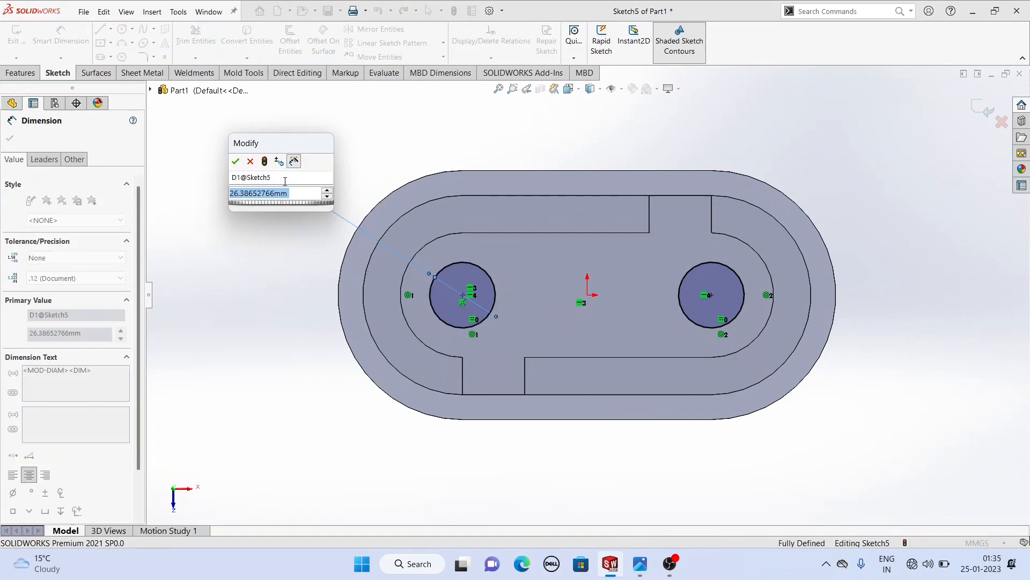
{"action": "type", "text": "30"}
{"action": "key", "text": "Return"}
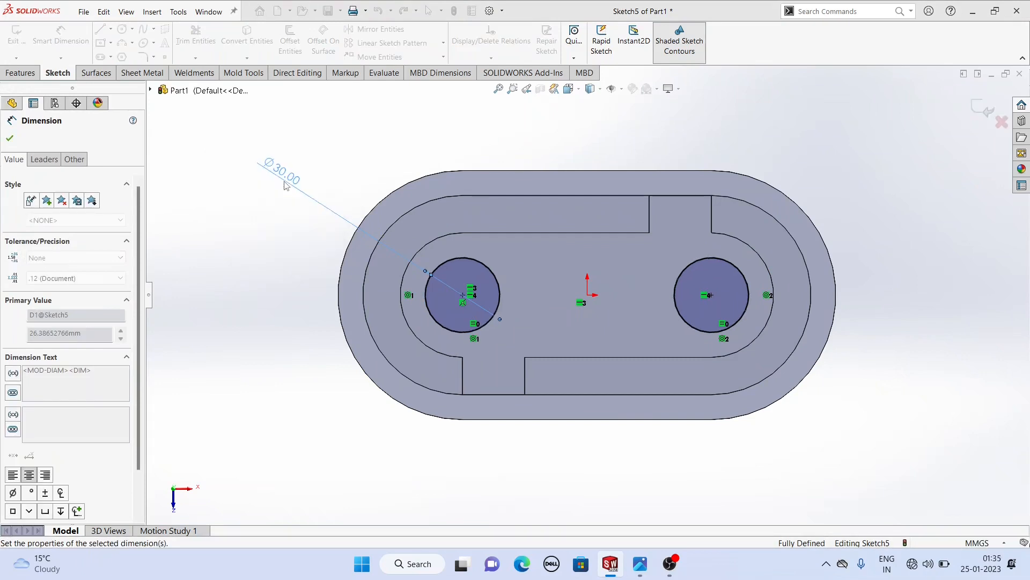
{"action": "right_click", "coordinate": [356, 142]}
{"action": "left_click", "coordinate": [389, 174]}
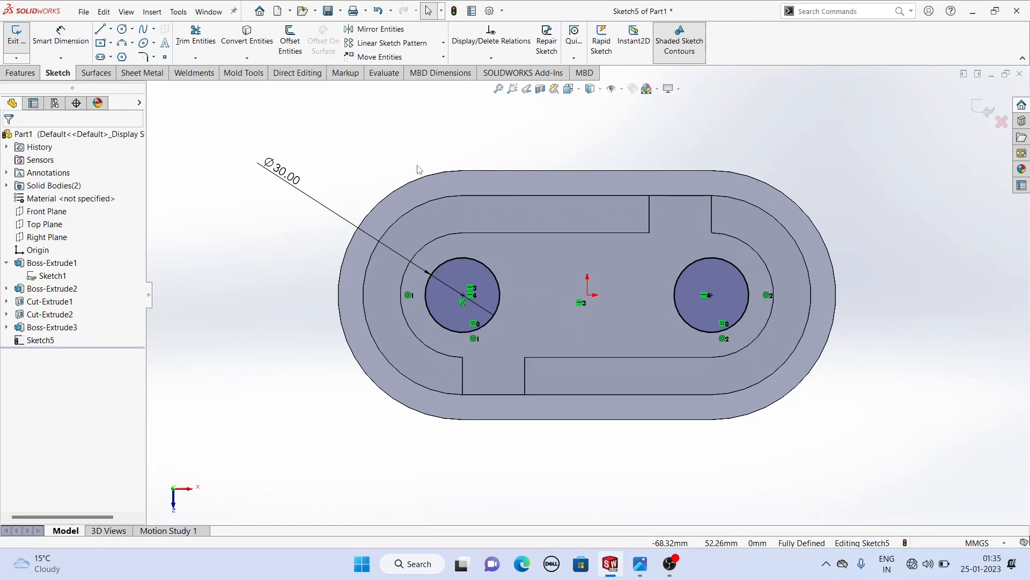
Cut both circles through the slot plate and the base with an Extruded Cut set to Through All - Both
{"action": "left_click", "coordinate": [22, 74]}
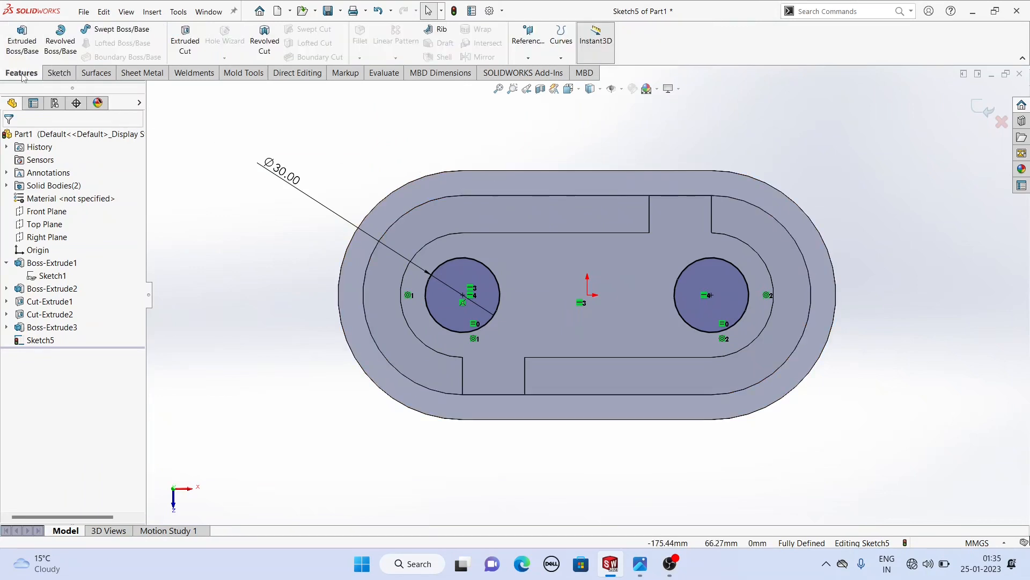
{"action": "left_click", "coordinate": [187, 47]}
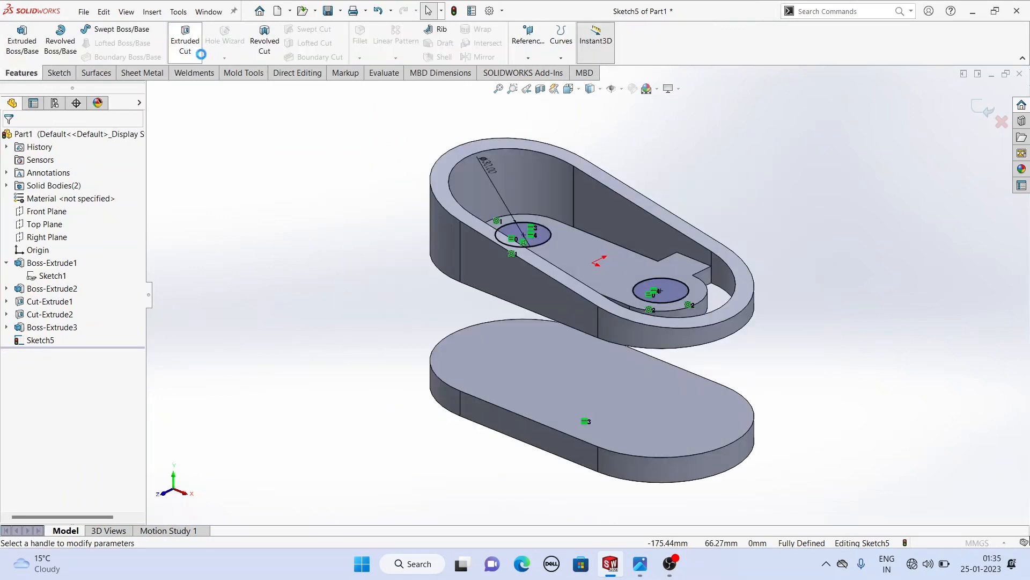
{"action": "left_click", "coordinate": [80, 213]}
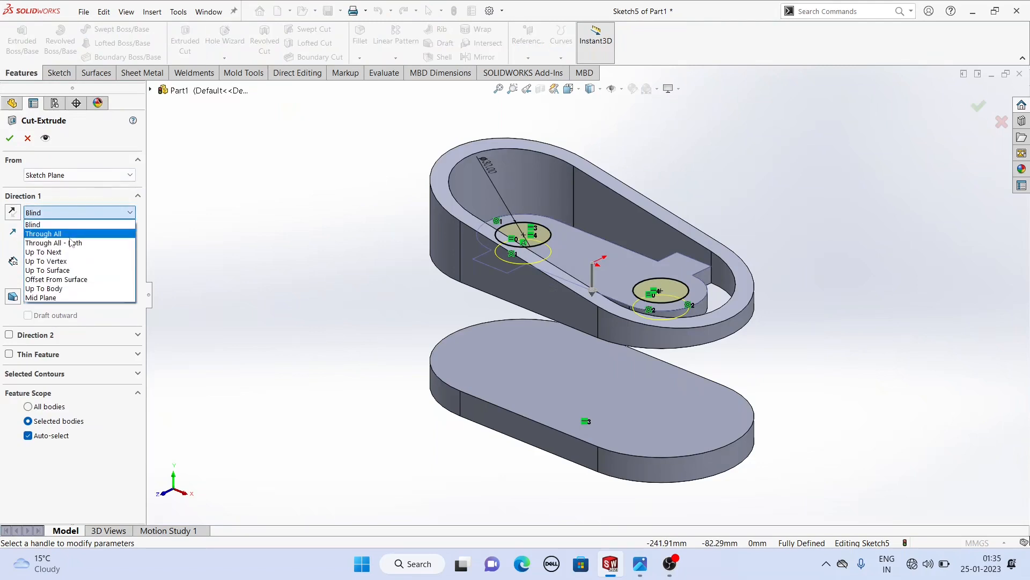
{"action": "left_click", "coordinate": [59, 240]}
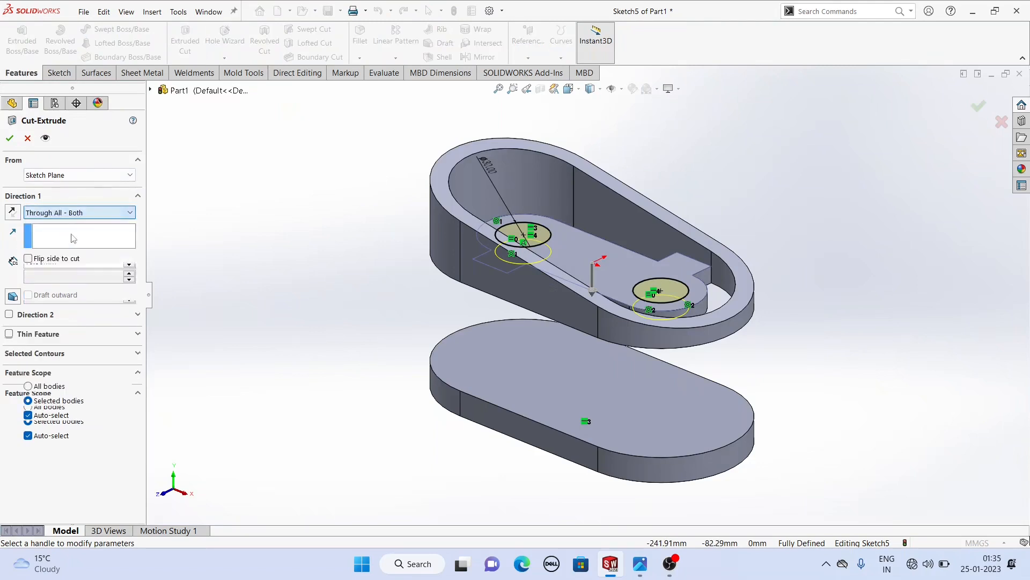
{"action": "left_click", "coordinate": [11, 139]}
{"action": "middle_click_drag", "start_coordinate": [364, 183], "coordinate": [534, 214]}
{"action": "scroll", "coordinate": [751, 333], "scroll_direction": "down", "scroll_amount": 1}
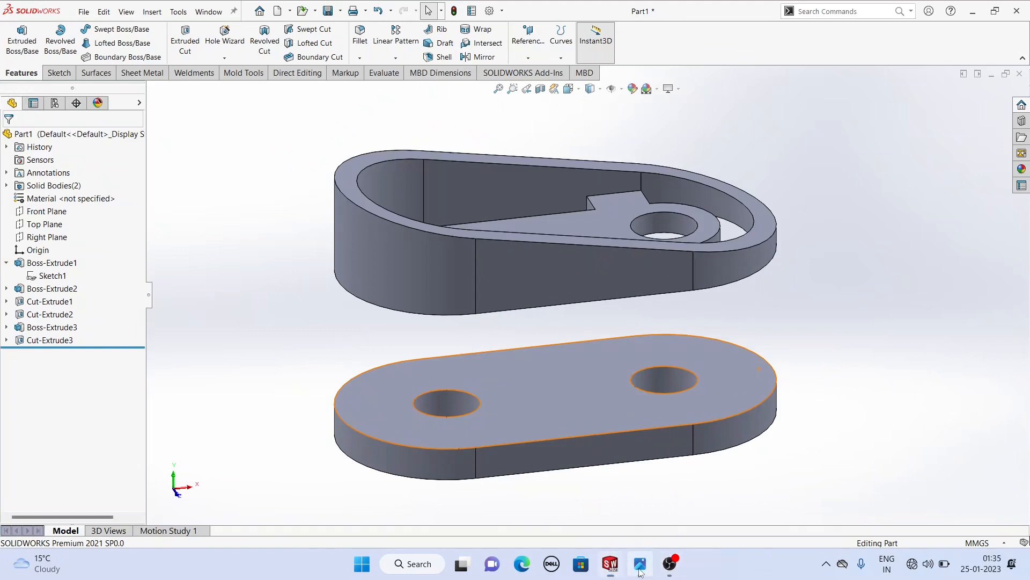
Check the crossed supports in the reference drawing image, return to SOLIDWORKS, and set the part's display style to Hidden Lines Visible
{"action": "left_click", "coordinate": [640, 567]}
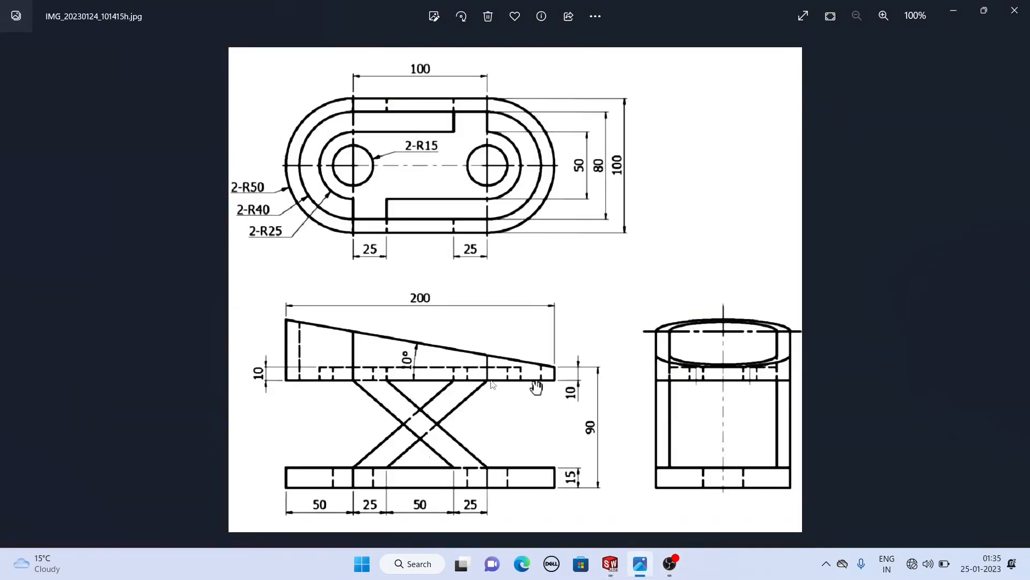
{"action": "left_click", "coordinate": [611, 564]}
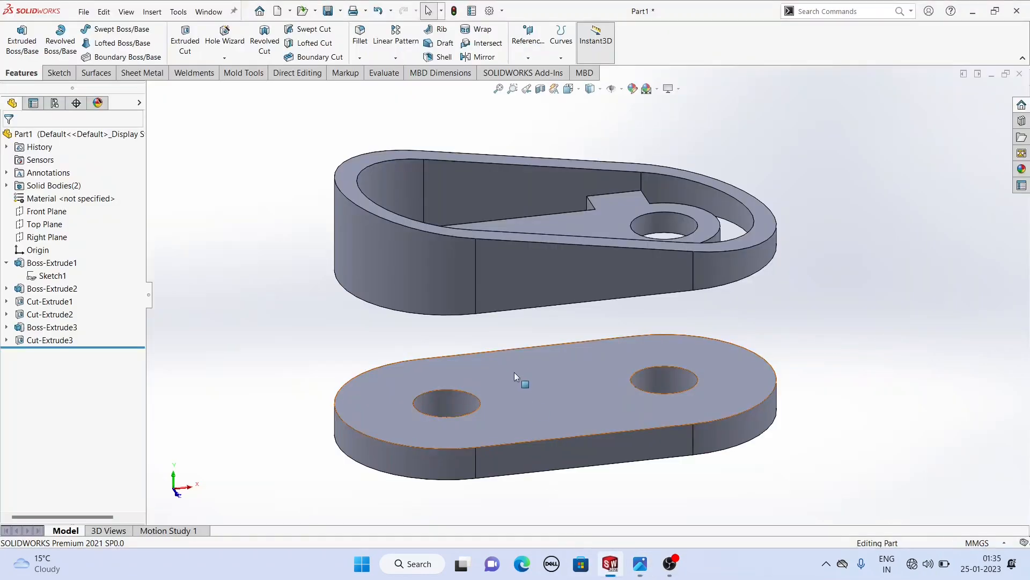
{"action": "left_click", "coordinate": [580, 437]}
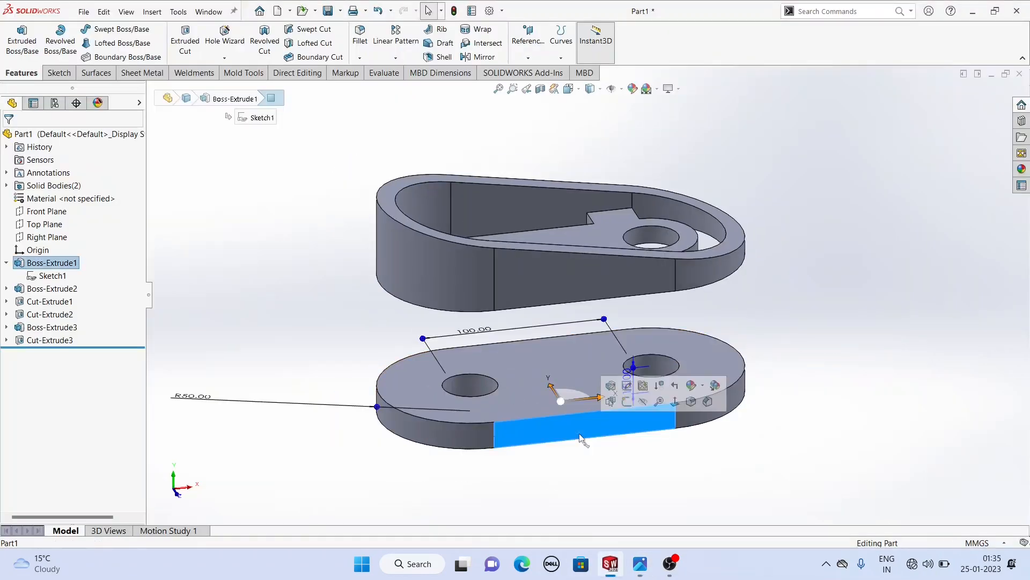
{"action": "key", "text": "Escape"}
{"action": "left_click", "coordinate": [601, 90]}
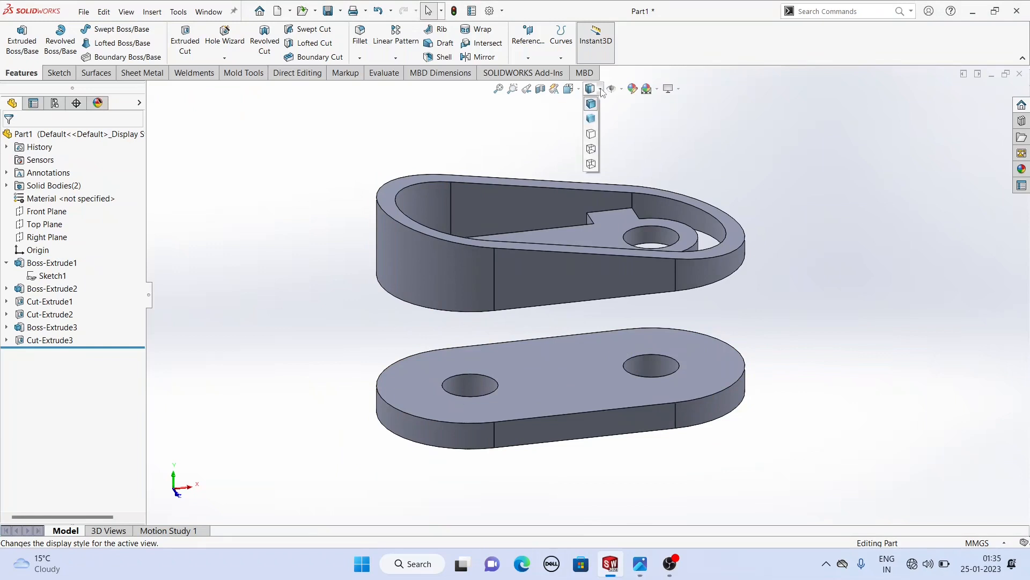
{"action": "left_click", "coordinate": [591, 150]}
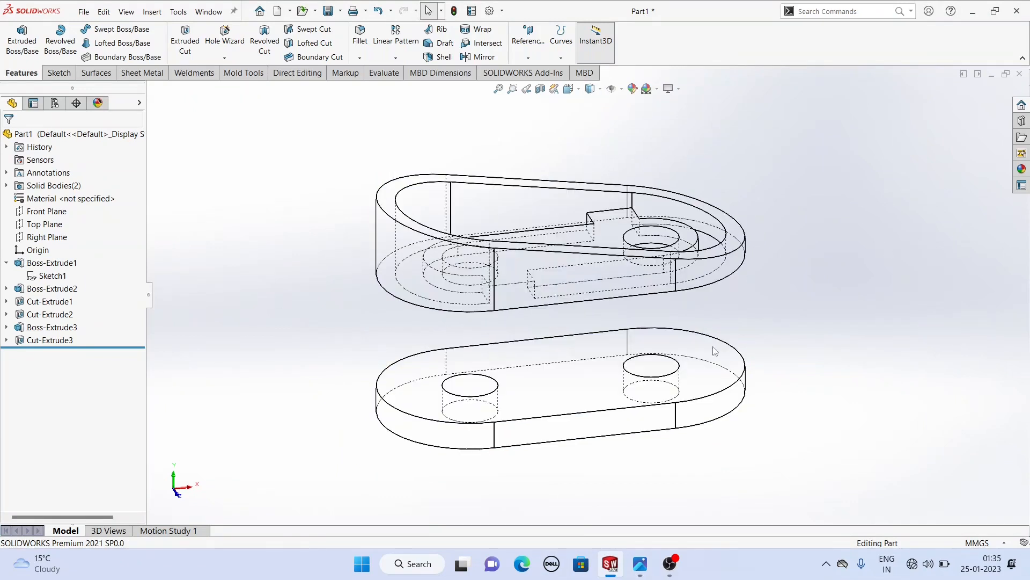
Start a new sketch on the base plate's flat front side face, viewed normal to that face
{"action": "left_click", "coordinate": [634, 423]}
{"action": "left_click", "coordinate": [728, 388]}
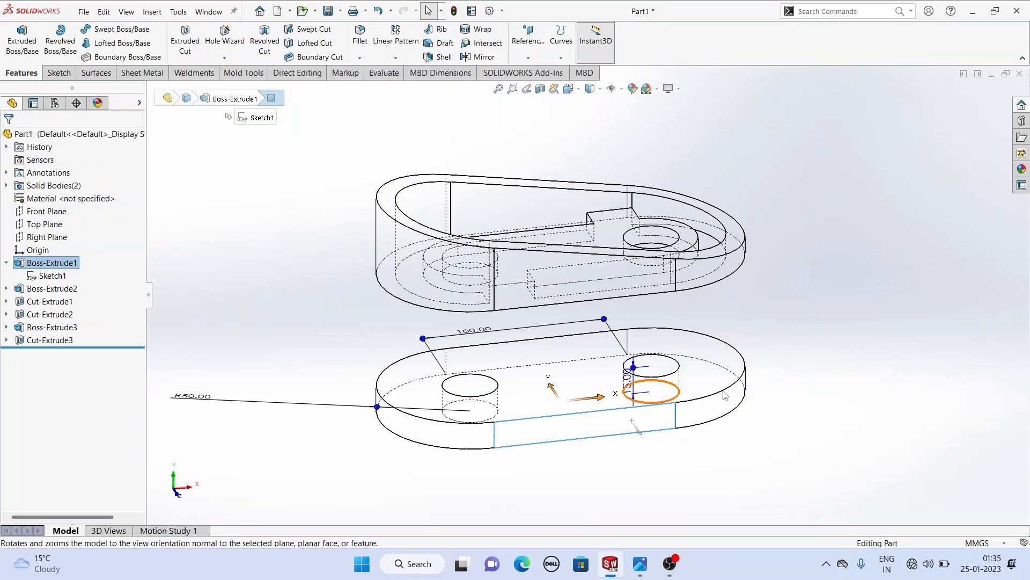
{"action": "left_click", "coordinate": [601, 382]}
{"action": "left_click", "coordinate": [590, 432]}
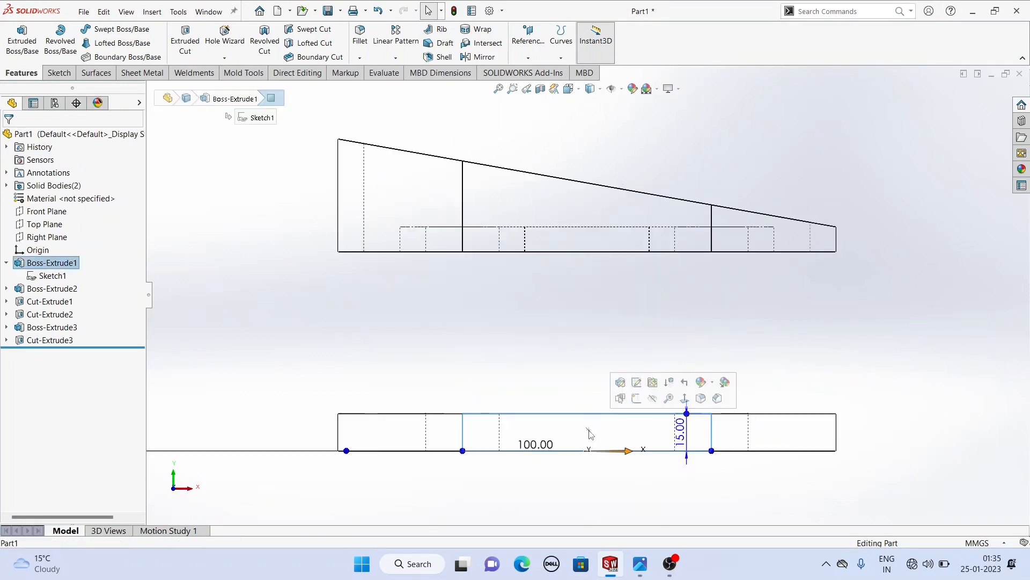
{"action": "left_click", "coordinate": [638, 402]}
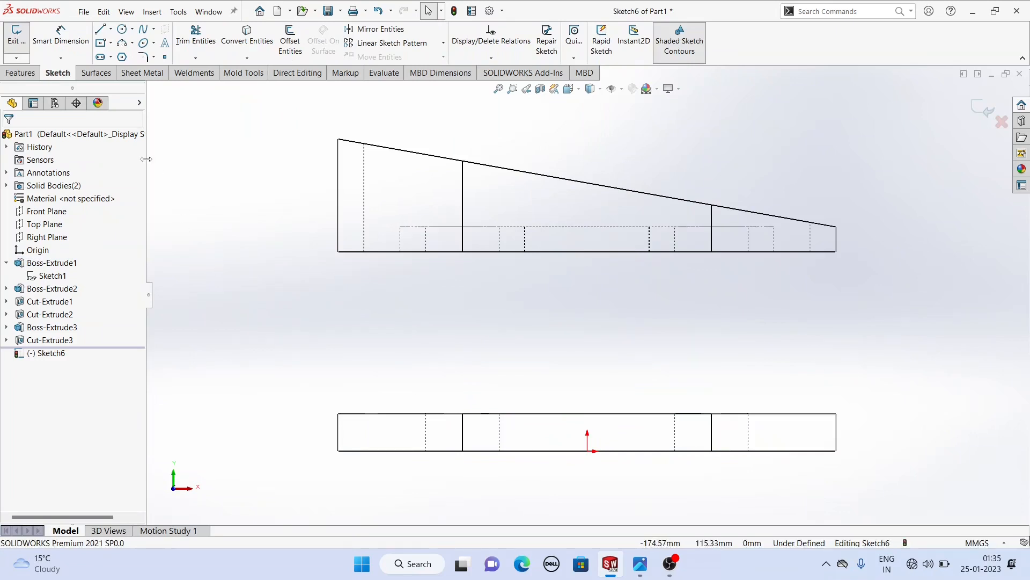
Sketch a closed four-line slanted support from the upper block's lower-left tangent vertex to the base's upper-right one, about 27 mm wide at the base
{"action": "left_click", "coordinate": [100, 30]}
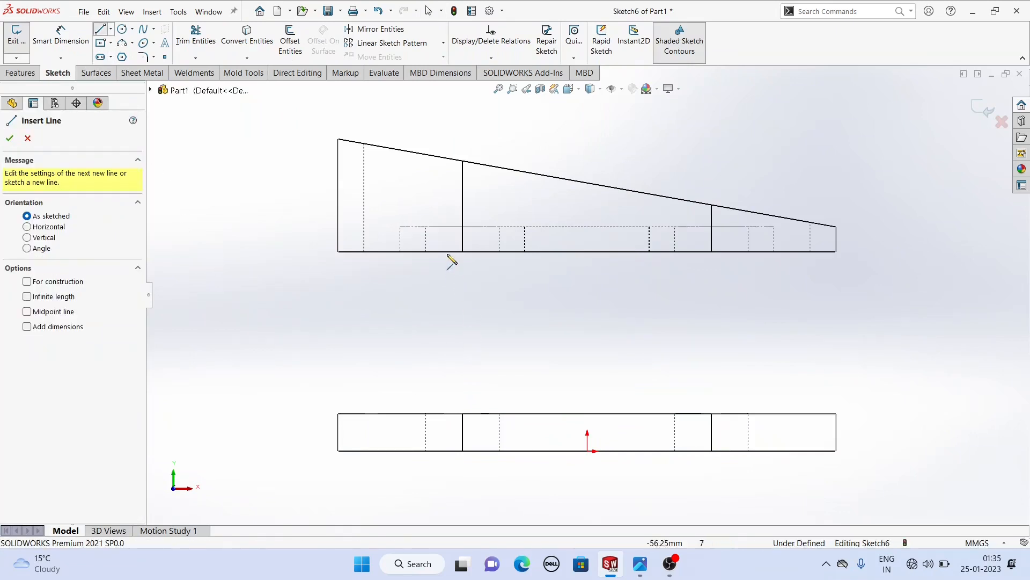
{"action": "left_click", "coordinate": [463, 251]}
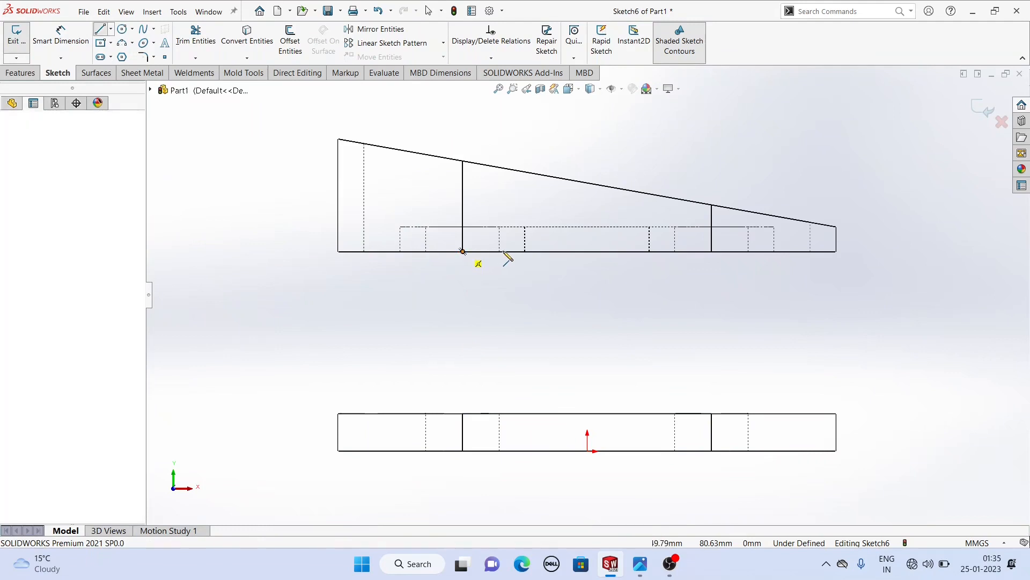
{"action": "left_click", "coordinate": [544, 252]}
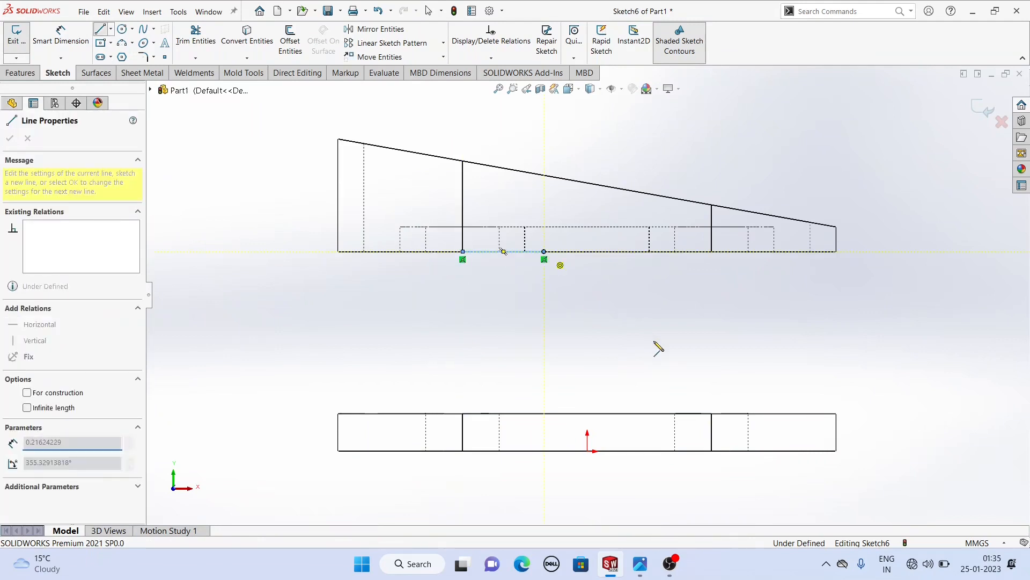
{"action": "left_click", "coordinate": [712, 414]}
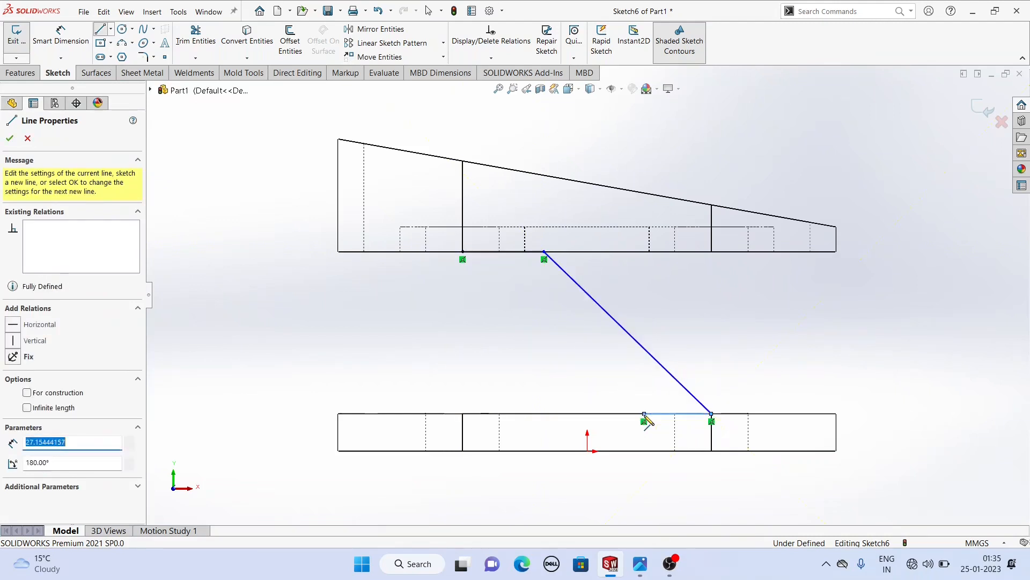
{"action": "left_click", "coordinate": [644, 413]}
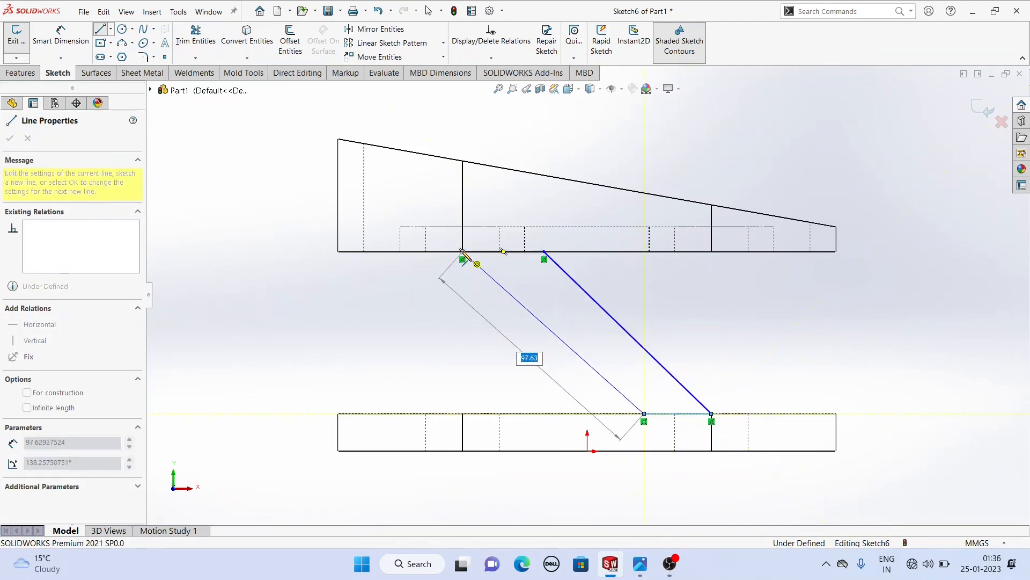
{"action": "left_click", "coordinate": [462, 251]}
{"action": "right_click", "coordinate": [273, 208]}
{"action": "left_click", "coordinate": [292, 211]}
Add a parallel relation between the two slanted lines of the support profile
{"action": "left_click", "coordinate": [620, 328]}
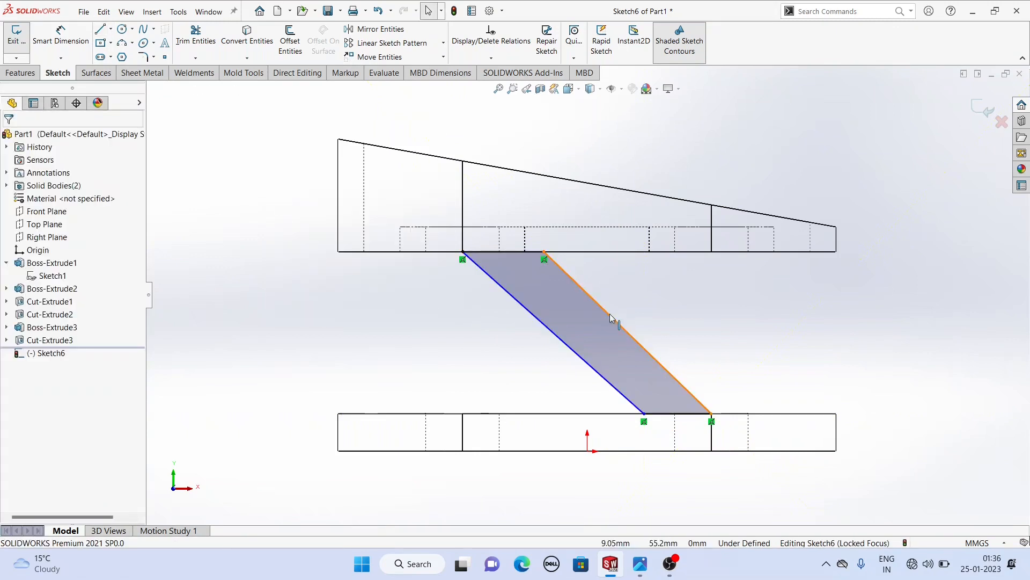
{"action": "left_click", "coordinate": [568, 347], "text": "ctrl"}
{"action": "left_click", "coordinate": [663, 295]}
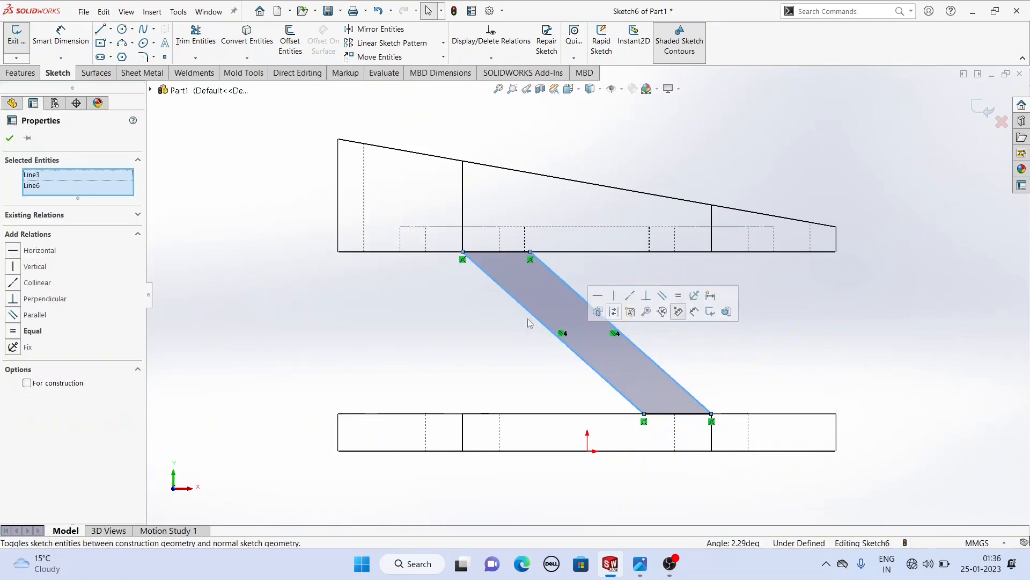
{"action": "left_click", "coordinate": [476, 321]}
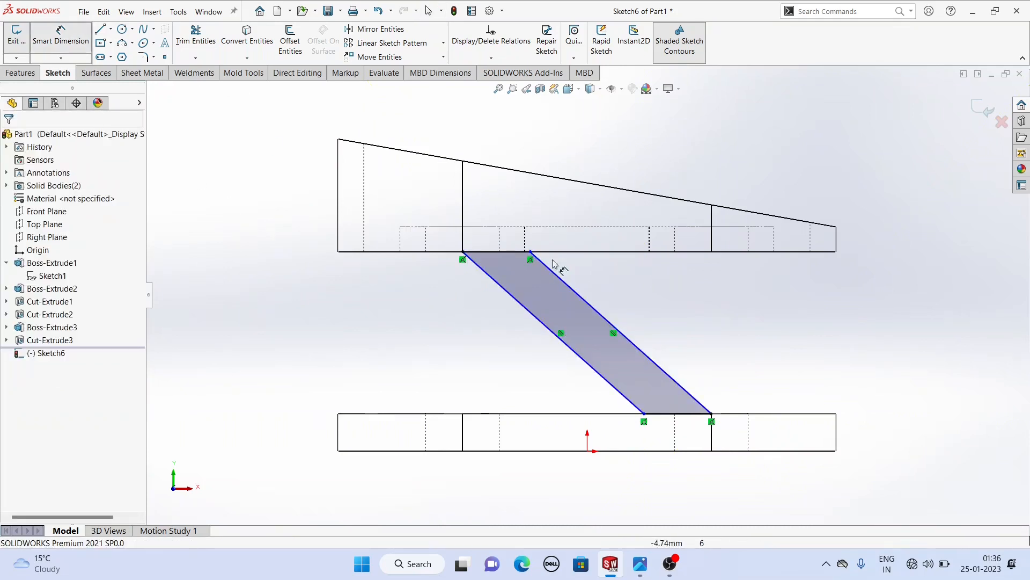
Dimension the width of the support profile's upper edge as 25 mm
{"action": "left_click", "coordinate": [531, 251]}
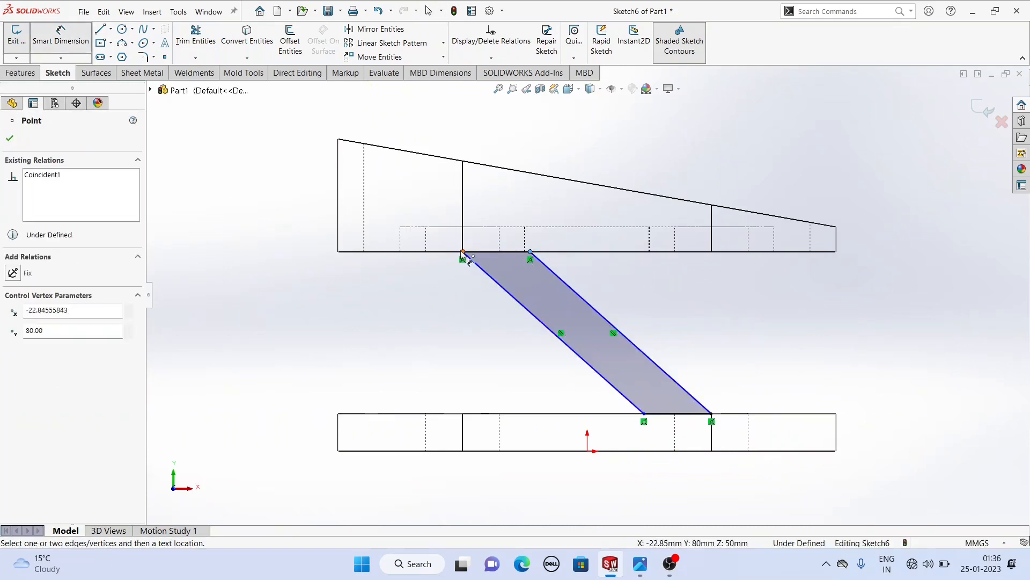
{"action": "left_click", "coordinate": [463, 251]}
{"action": "left_click", "coordinate": [504, 201]}
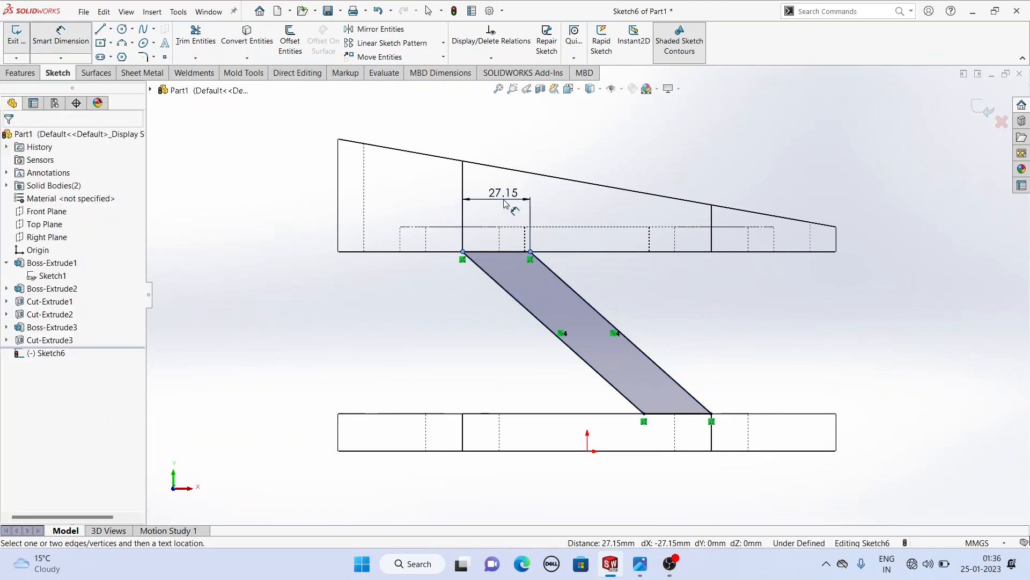
{"action": "type", "text": "25"}
{"action": "key", "text": "Return"}
Extrude the support profile 10 mm Blind with the direction reversed toward the inside of the bracket, keeping Merge result on
{"action": "key", "text": "ctrl+7"}
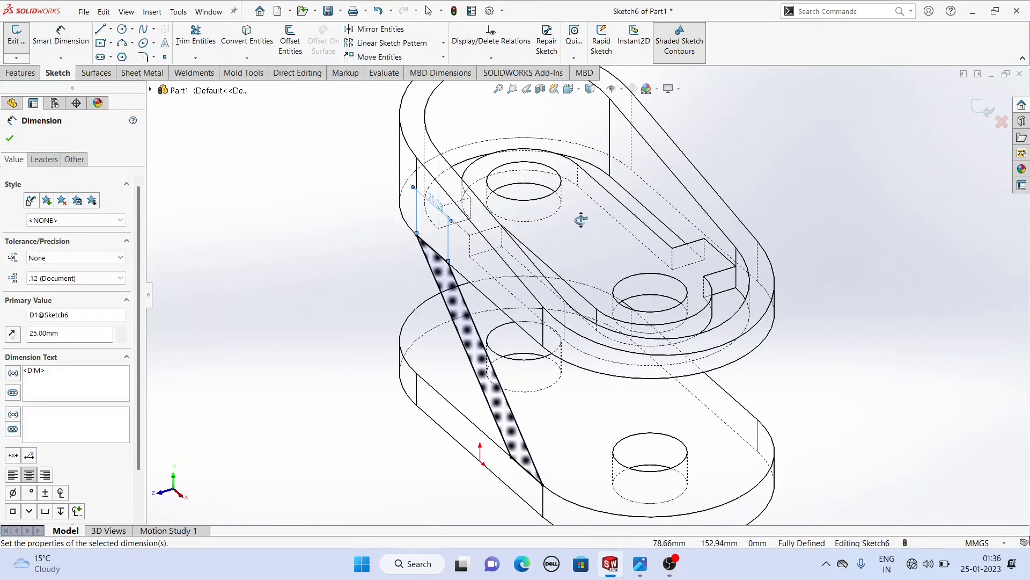
{"action": "left_click", "coordinate": [22, 73]}
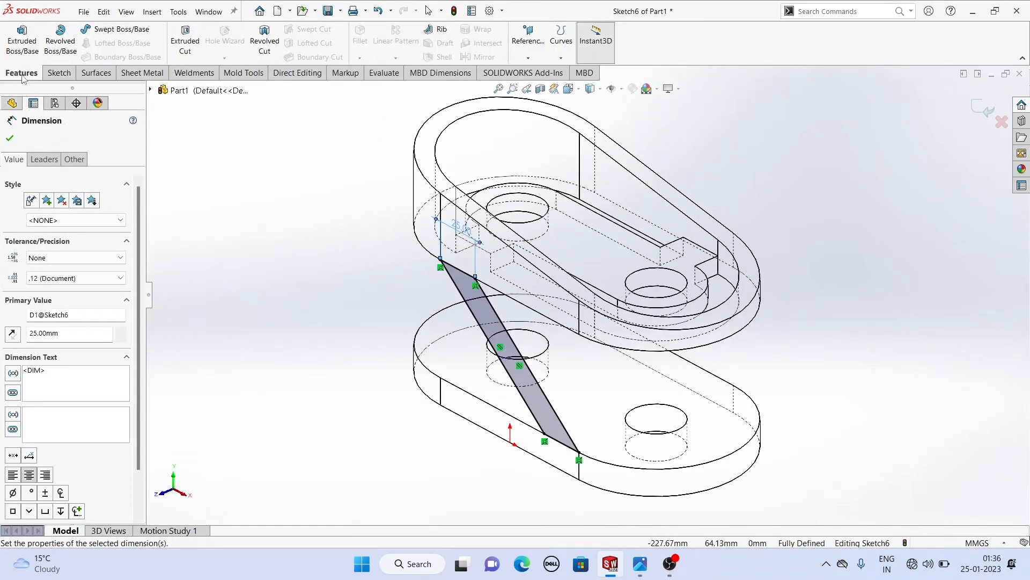
{"action": "left_click", "coordinate": [25, 46]}
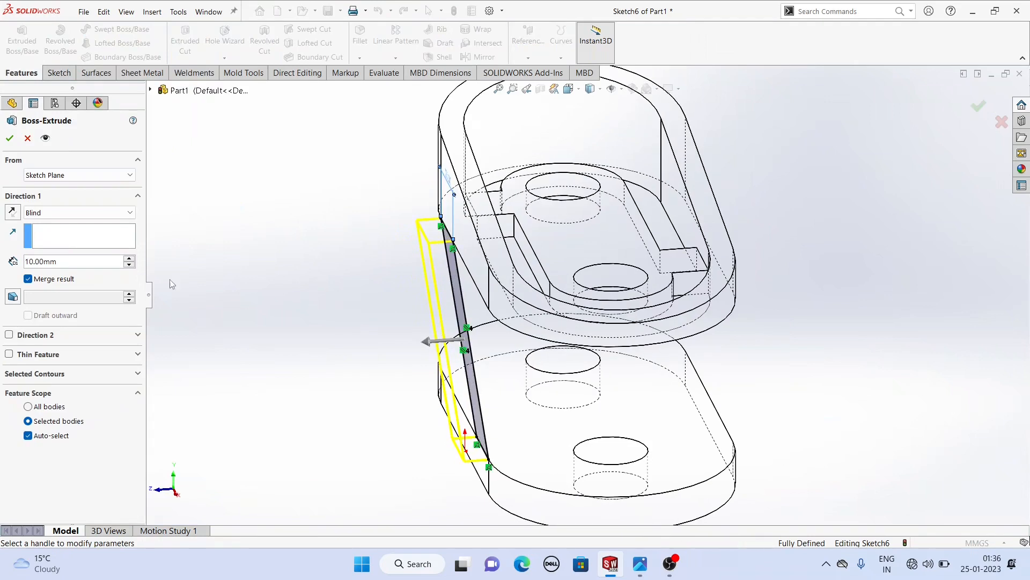
{"action": "left_click", "coordinate": [12, 213]}
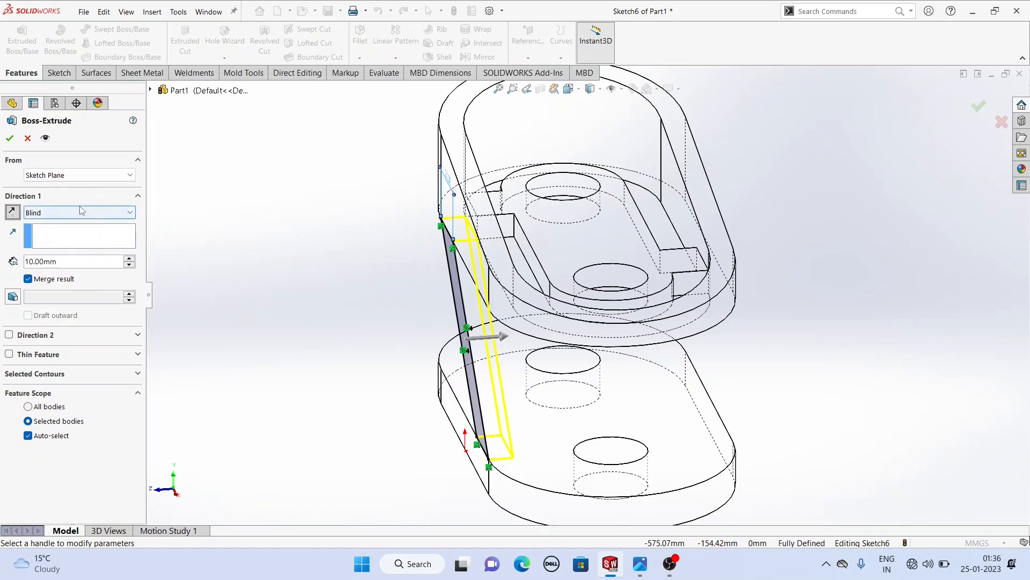
{"action": "left_click", "coordinate": [10, 140]}
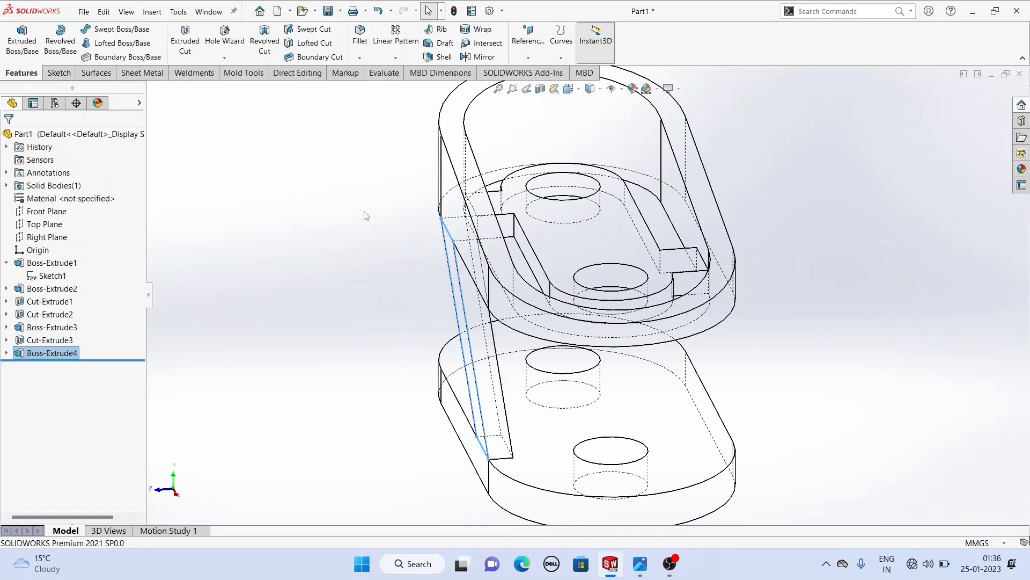
Sketch a closed four-line slanted support on the base's other straight side face, about 26 mm wide at the upper block and 23 mm at the base
{"action": "middle_click_drag", "start_coordinate": [367, 216], "coordinate": [257, 211]}
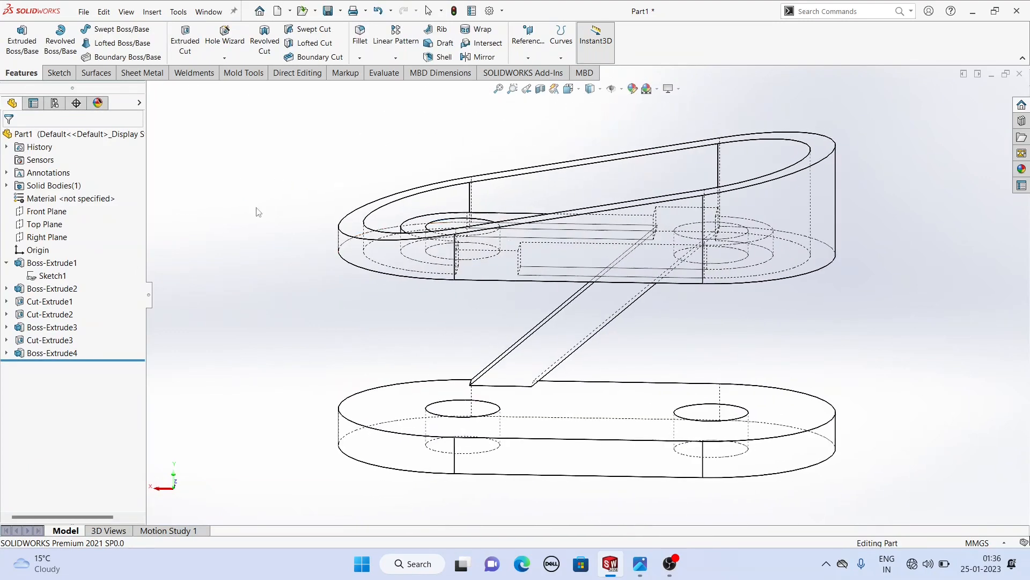
{"action": "left_click", "coordinate": [567, 465]}
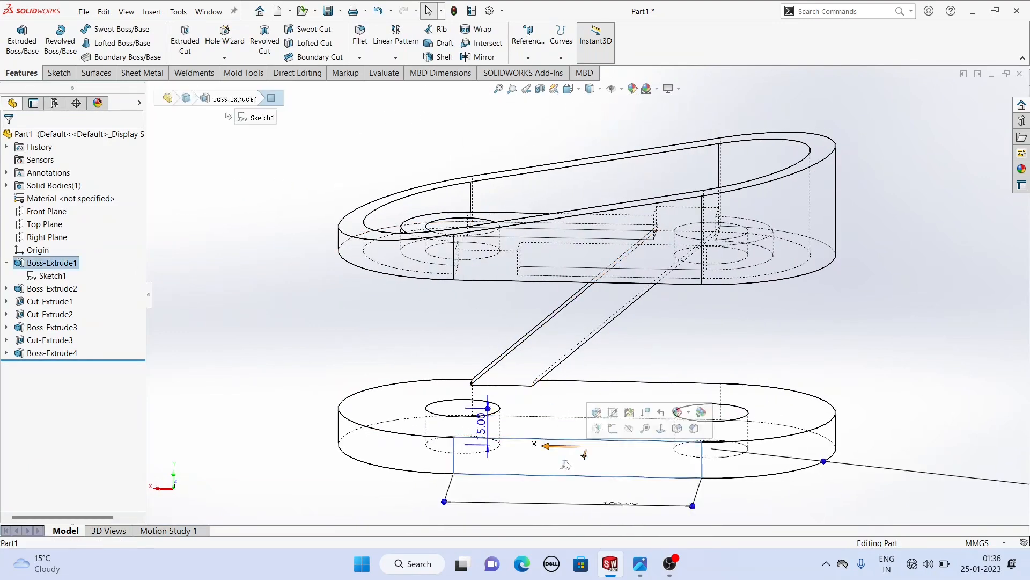
{"action": "left_click", "coordinate": [612, 429]}
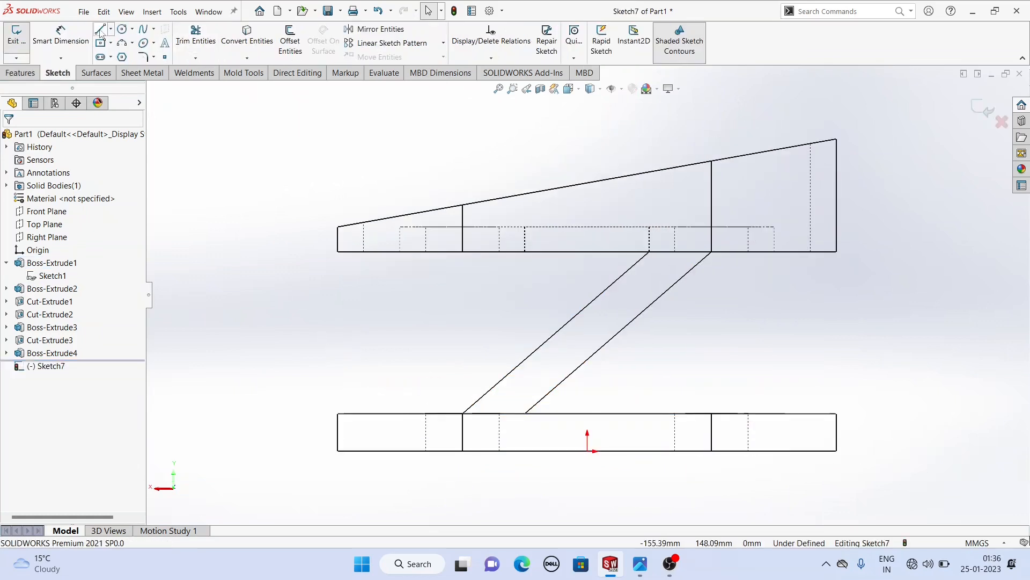
{"action": "key", "text": "l"}
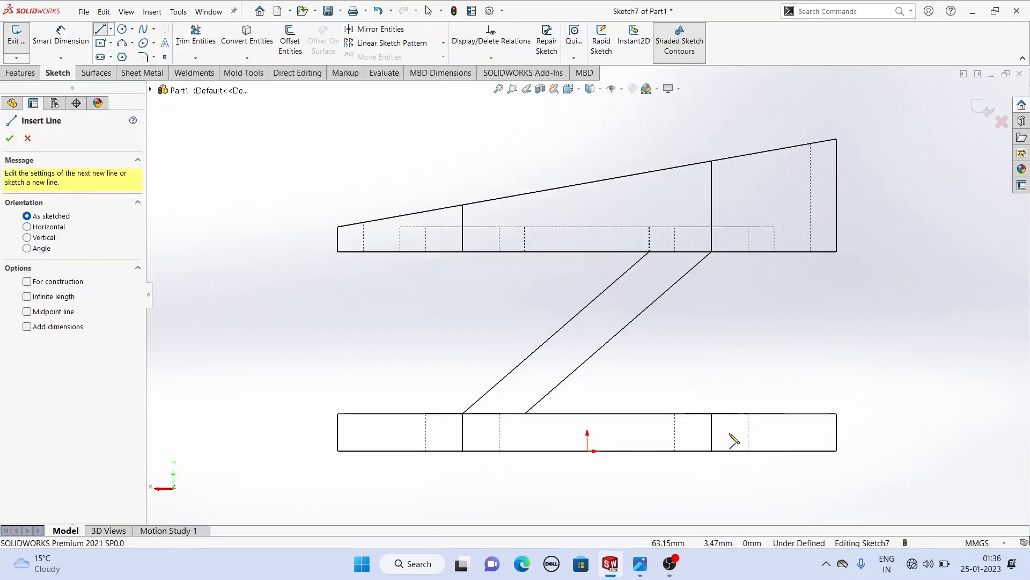
{"action": "left_click", "coordinate": [711, 413]}
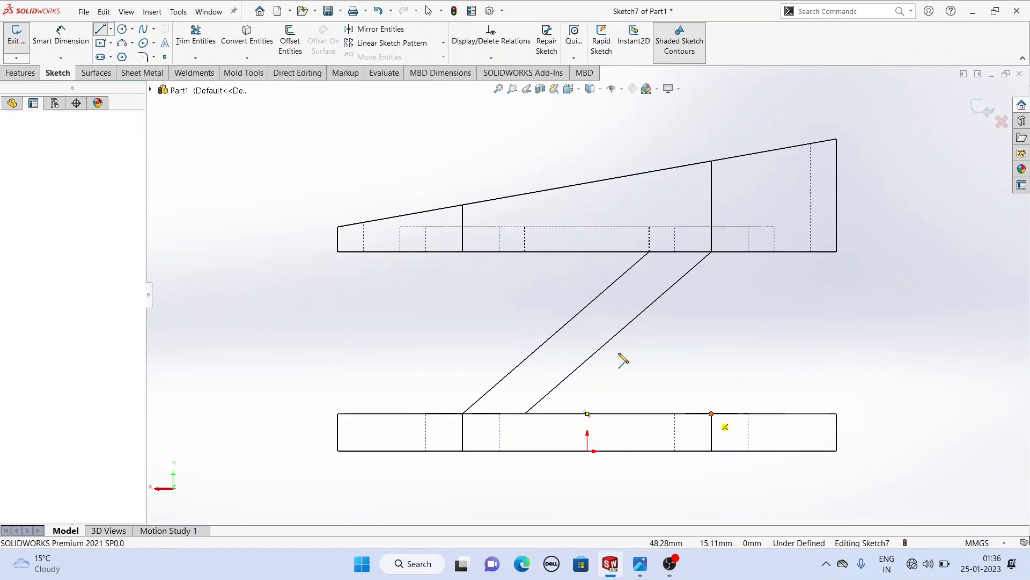
{"action": "left_click", "coordinate": [500, 252]}
{"action": "left_click", "coordinate": [438, 252]}
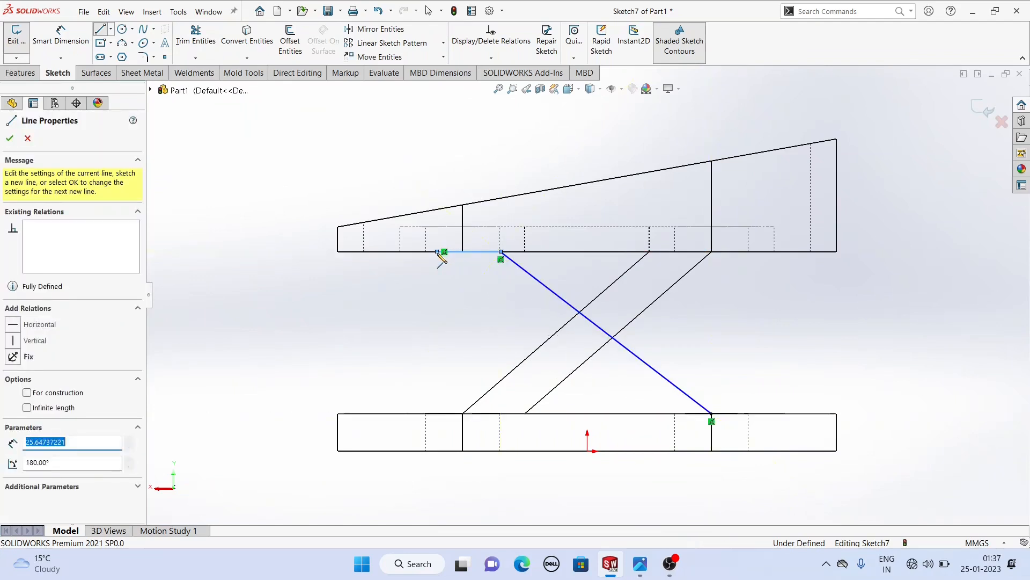
{"action": "left_click", "coordinate": [655, 414]}
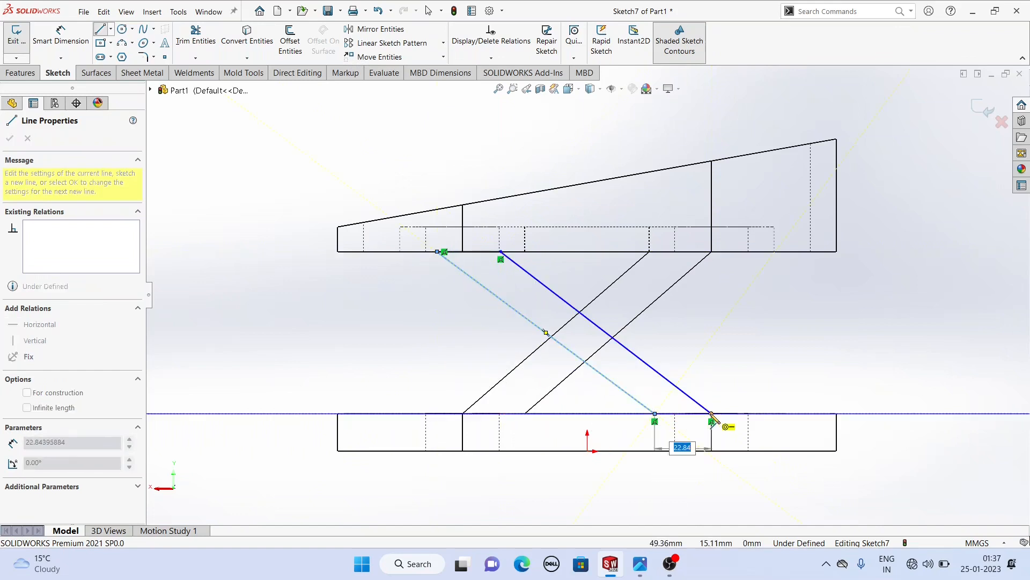
{"action": "left_click", "coordinate": [711, 413]}
{"action": "right_click", "coordinate": [326, 270]}
{"action": "left_click", "coordinate": [338, 272]}
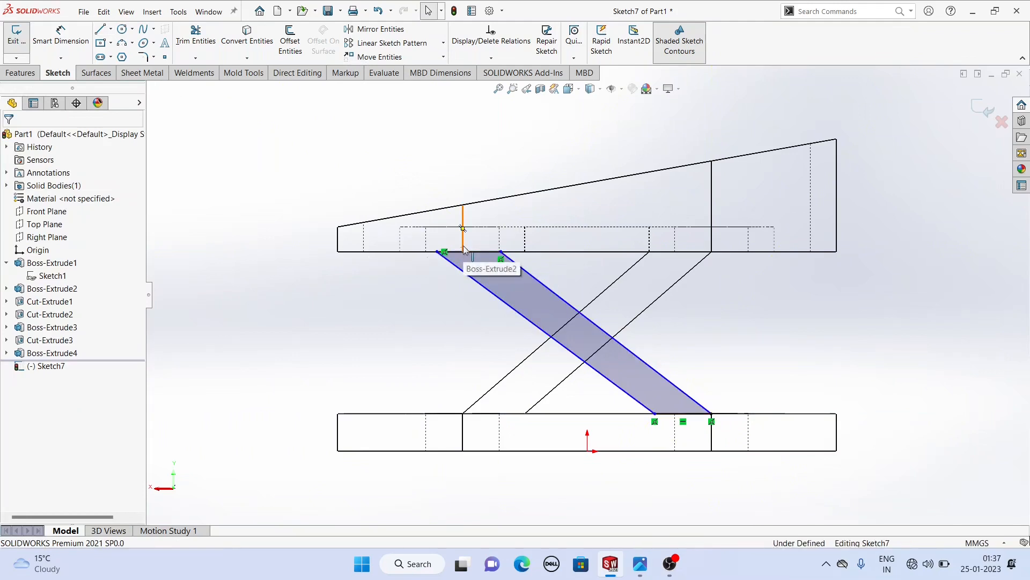
Make the support profile's upper outer corner coincident with the upper block's vertical tangent edge
{"action": "left_click", "coordinate": [437, 252]}
{"action": "left_click", "coordinate": [457, 207], "text": "ctrl"}
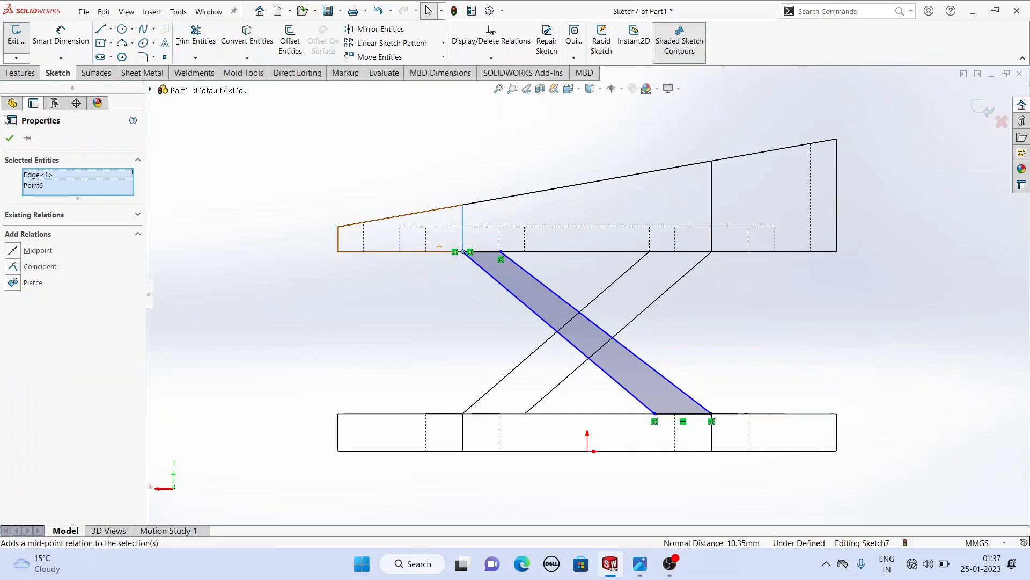
{"action": "left_click", "coordinate": [10, 138]}
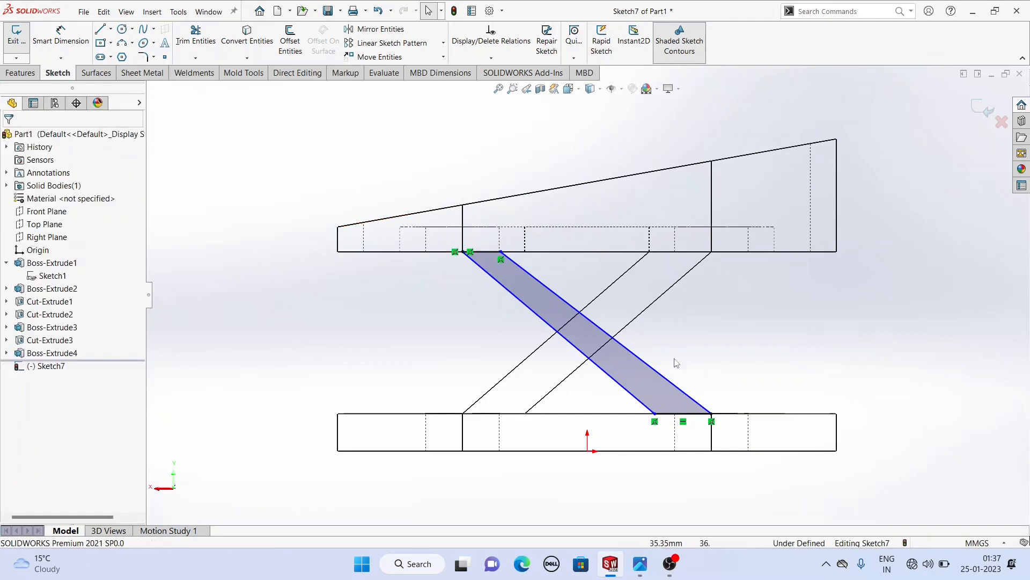
Add a parallel relation between the two slanted lines of the second support profile
{"action": "left_click", "coordinate": [545, 322]}
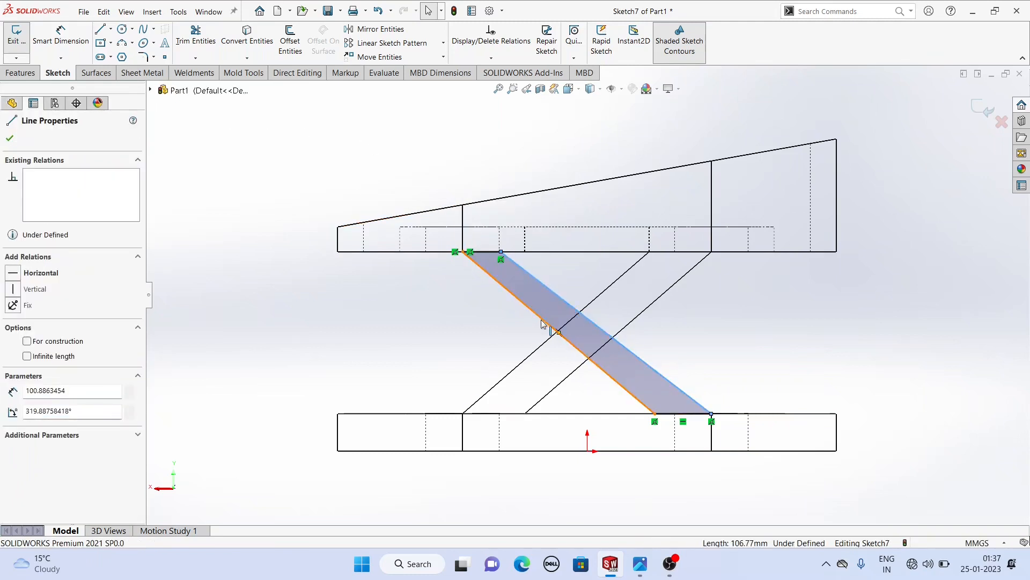
{"action": "left_click", "coordinate": [562, 299], "text": "ctrl"}
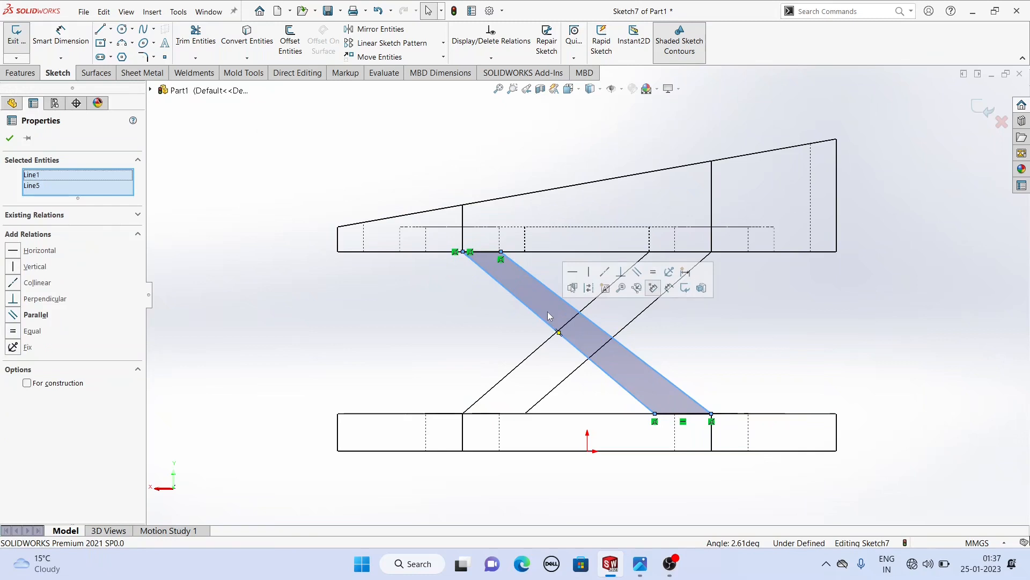
{"action": "left_click", "coordinate": [637, 272]}
{"action": "left_click", "coordinate": [483, 306]}
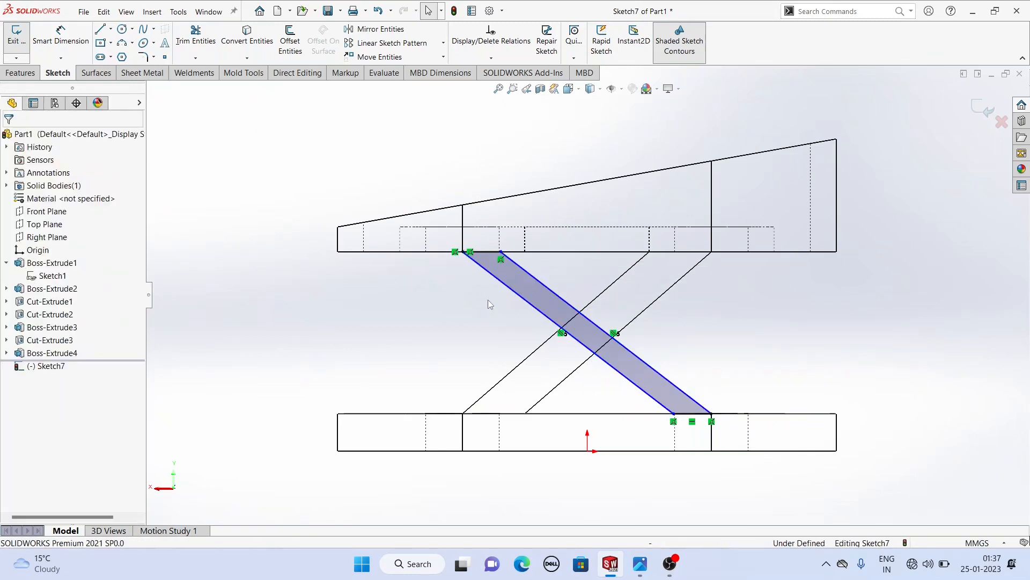
Dimension the width of the second support profile's upper edge as 25 mm
{"action": "left_click", "coordinate": [501, 252]}
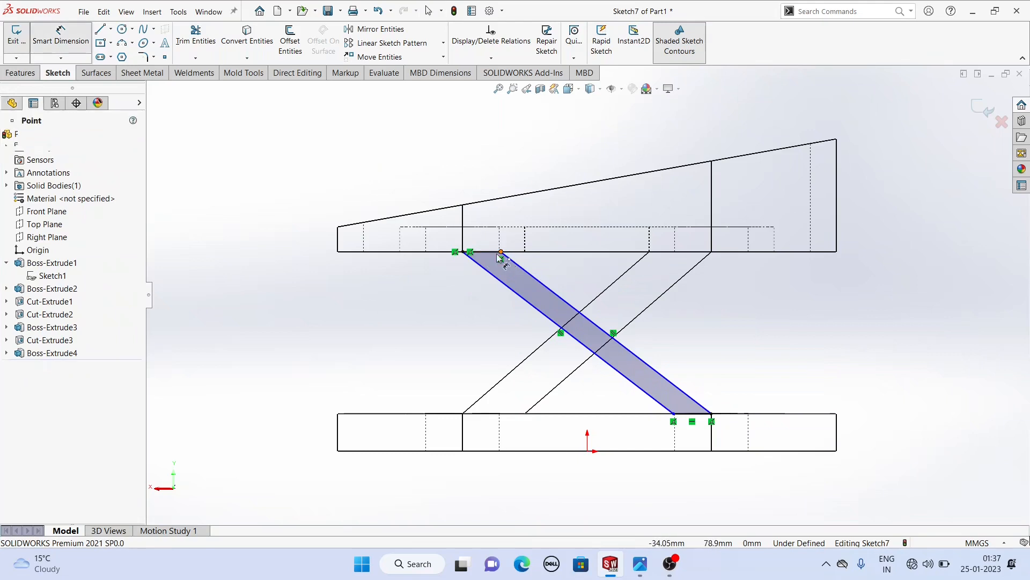
{"action": "left_click", "coordinate": [463, 252]}
{"action": "left_click", "coordinate": [482, 171]}
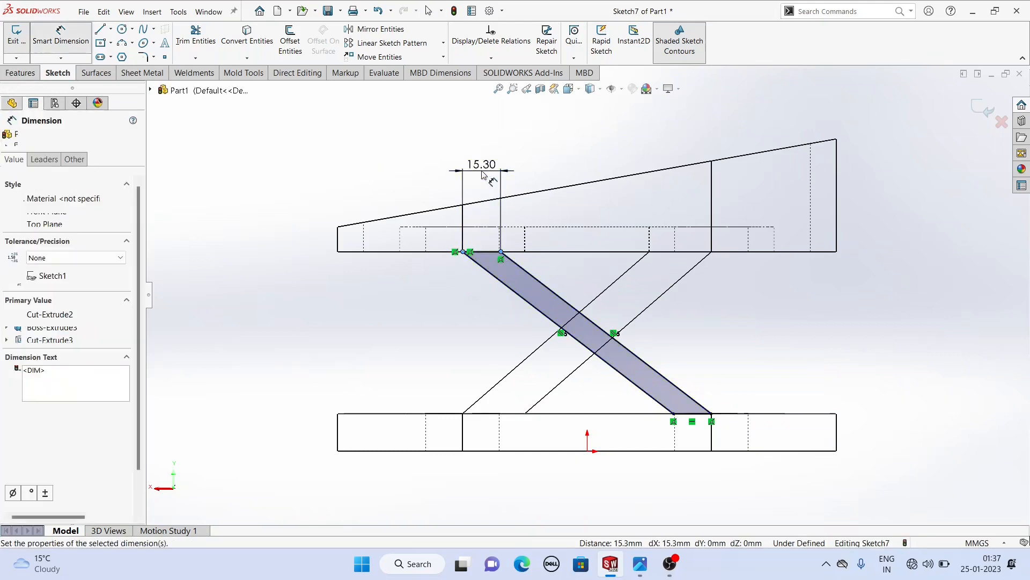
{"action": "type", "text": "25"}
{"action": "key", "text": "Return"}
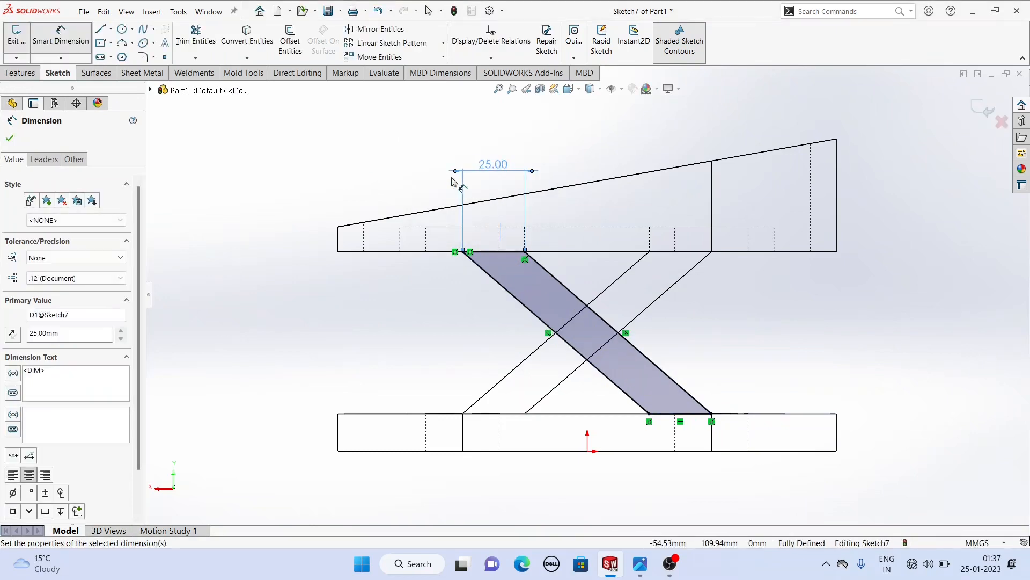
Extrude the second support profile 10 mm Blind with the direction reversed toward the inside of the bracket, keeping Merge result on
{"action": "middle_click_drag", "start_coordinate": [477, 183], "coordinate": [417, 211]}
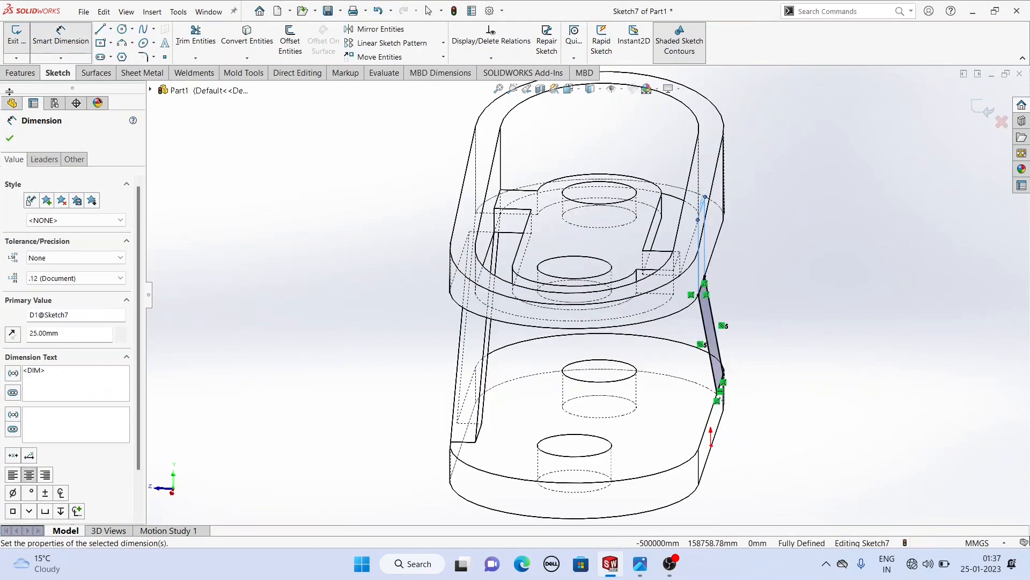
{"action": "left_click", "coordinate": [20, 73]}
{"action": "left_click", "coordinate": [22, 51]}
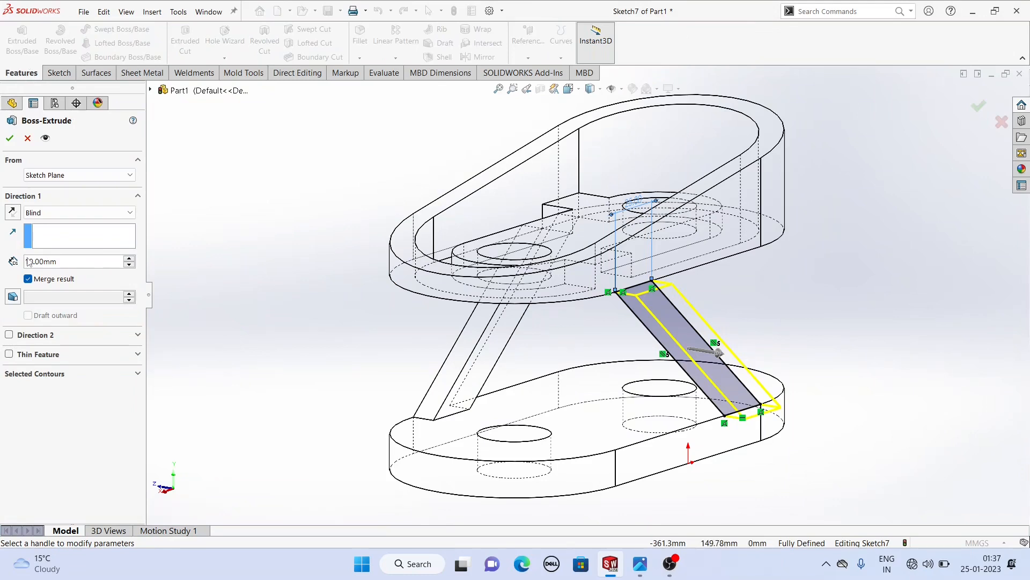
{"action": "mouse_move", "coordinate": [317, 277]}
{"action": "middle_mouse_down"}
{"action": "mouse_move", "coordinate": [338, 281]}
{"action": "mouse_move", "coordinate": [167, 276]}
{"action": "middle_mouse_up"}
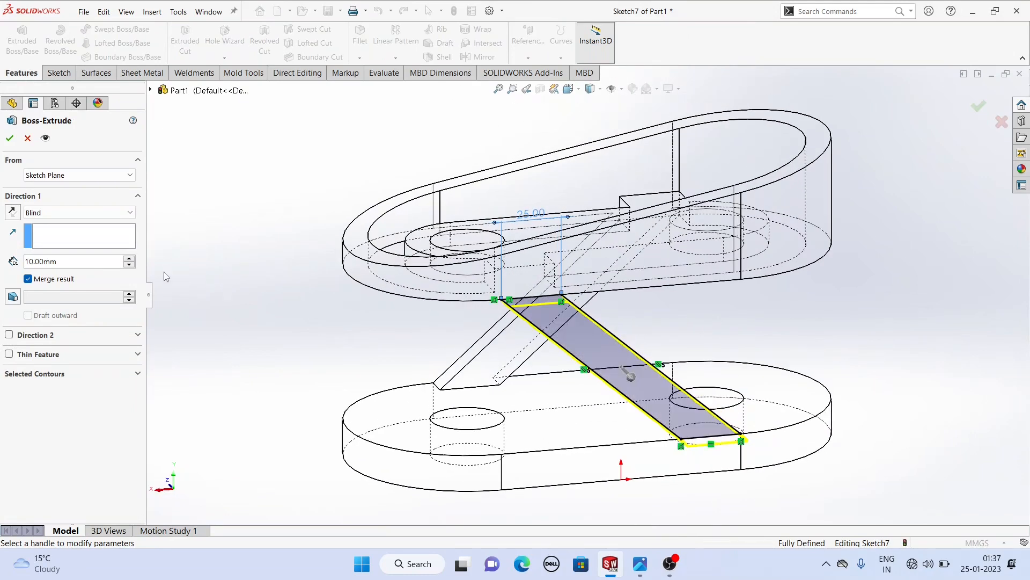
{"action": "left_click", "coordinate": [12, 213]}
{"action": "middle_click_drag", "start_coordinate": [193, 289], "coordinate": [301, 299]}
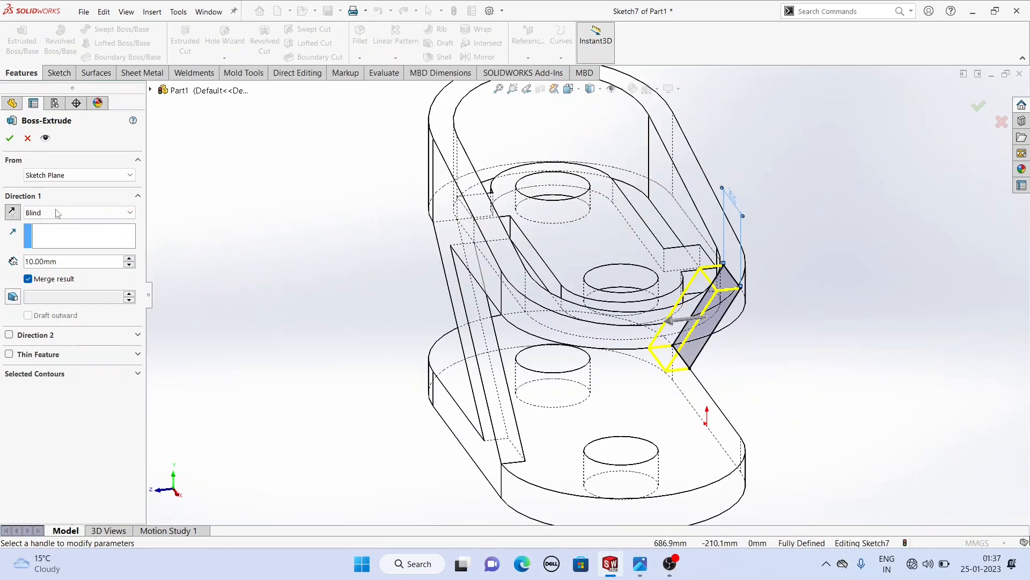
{"action": "left_click", "coordinate": [10, 139]}
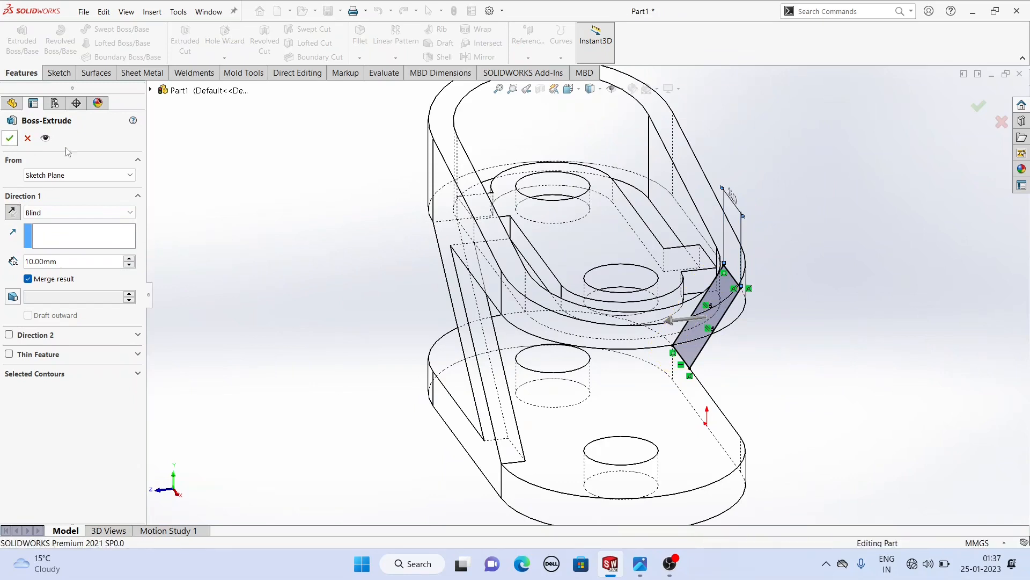
Change the model's display style from hidden lines visible to Shaded With Edges
{"action": "middle_click_drag", "start_coordinate": [319, 278], "coordinate": [603, 85]}
{"action": "left_click", "coordinate": [597, 89]}
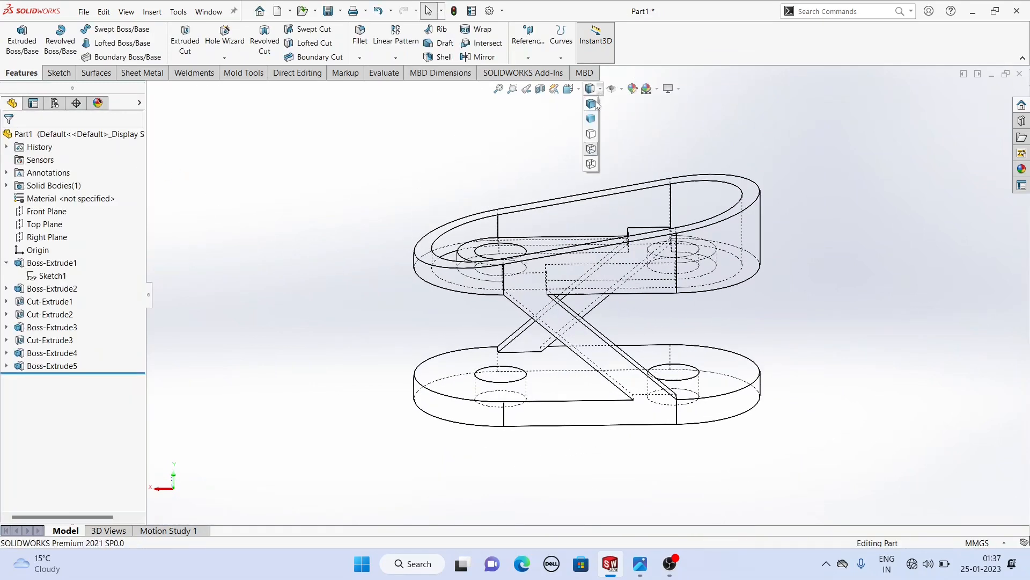
{"action": "left_click", "coordinate": [597, 105]}
{"action": "mouse_move", "coordinate": [580, 170]}
{"action": "middle_mouse_down"}
{"action": "mouse_move", "coordinate": [388, 175]}
{"action": "mouse_move", "coordinate": [451, 207]}
{"action": "mouse_move", "coordinate": [633, 204]}
{"action": "mouse_move", "coordinate": [762, 179]}
{"action": "mouse_move", "coordinate": [709, 193]}
{"action": "middle_mouse_up"}
{"action": "mouse_move", "coordinate": [671, 357]}
{"action": "middle_mouse_down"}
{"action": "mouse_move", "coordinate": [695, 441]}
{"action": "mouse_move", "coordinate": [591, 333]}
{"action": "mouse_move", "coordinate": [681, 396]}
{"action": "mouse_move", "coordinate": [687, 281]}
{"action": "middle_mouse_up"}
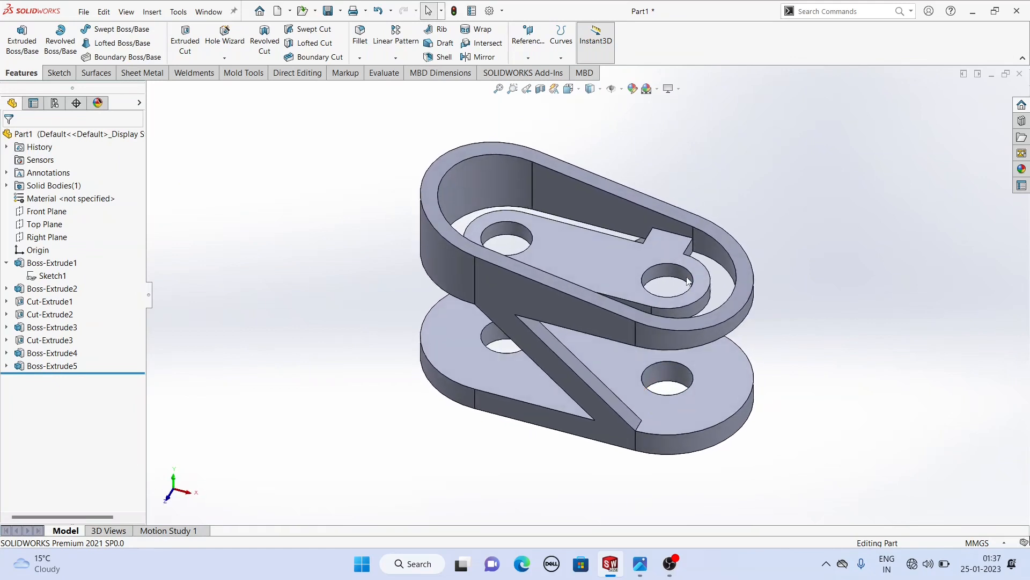
Apply the Blue appearance from the Solid category to the whole part
{"action": "left_click", "coordinate": [1022, 171]}
{"action": "left_click", "coordinate": [905, 110]}
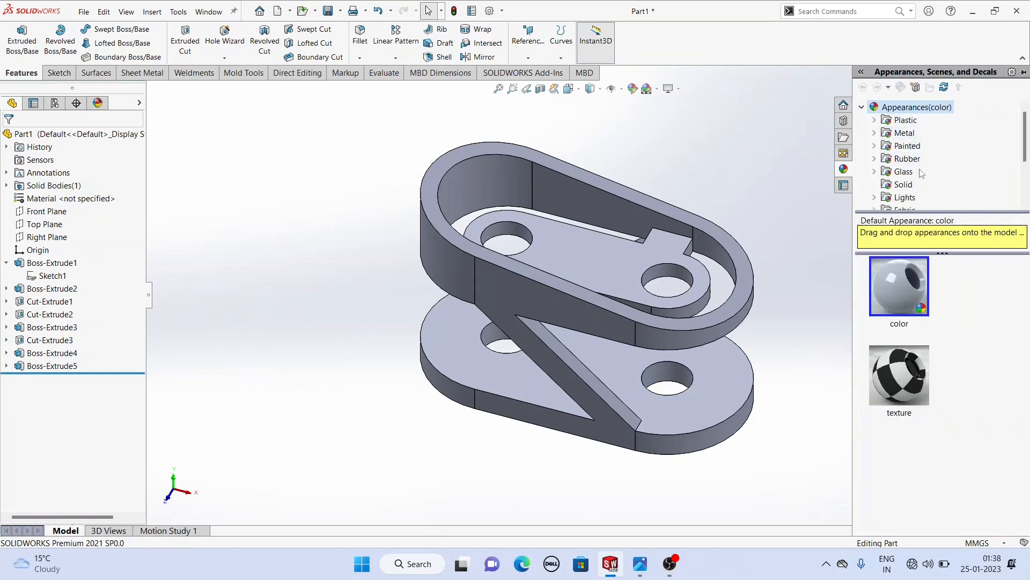
{"action": "left_click", "coordinate": [893, 185]}
{"action": "scroll", "coordinate": [900, 408], "scroll_direction": "down", "scroll_amount": 5}
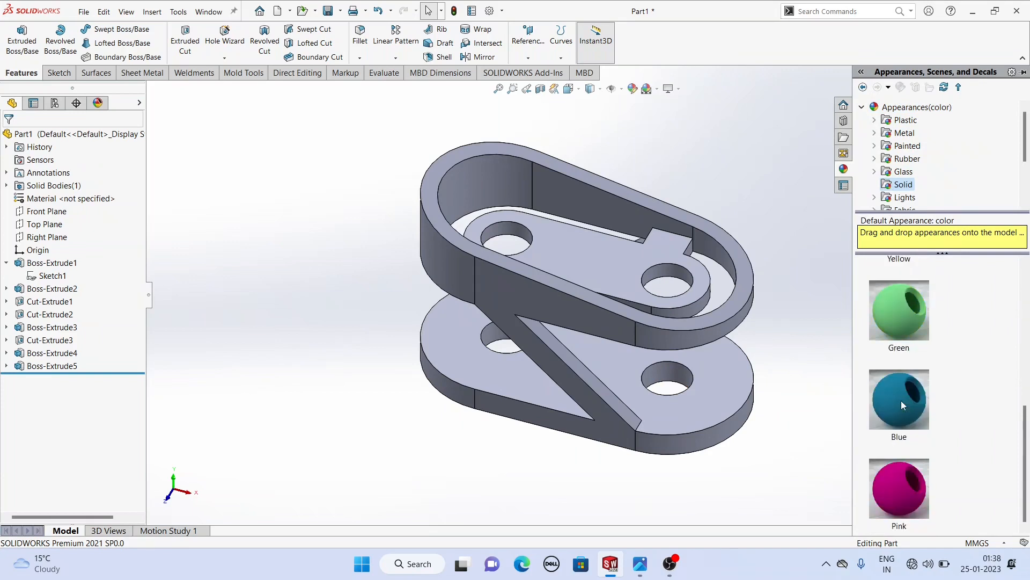
{"action": "mouse_move", "coordinate": [901, 405]}
{"action": "left_click_drag", "start_coordinate": [899, 413], "coordinate": [724, 371]}
{"action": "mouse_move", "coordinate": [788, 381]}
{"action": "middle_mouse_down"}
{"action": "mouse_move", "coordinate": [720, 224]}
{"action": "mouse_move", "coordinate": [534, 234]}
{"action": "mouse_move", "coordinate": [795, 298]}
{"action": "mouse_move", "coordinate": [765, 400]}
{"action": "mouse_move", "coordinate": [759, 389]}
{"action": "mouse_move", "coordinate": [777, 380]}
{"action": "middle_mouse_up"}
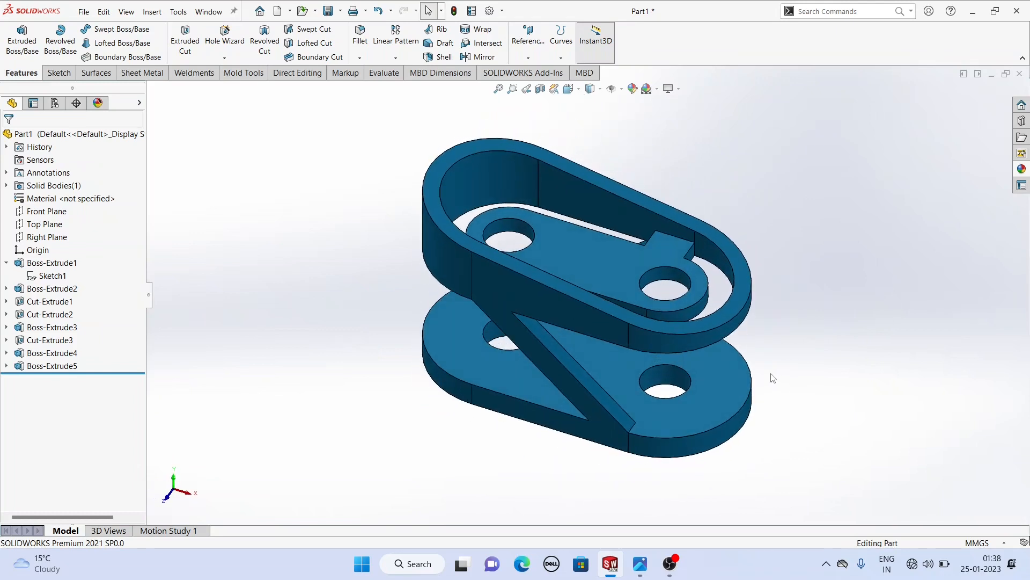
Select the through-hole cut Cut-Extrude3 and the upper block's hollow cut Cut-Extrude2, and open their appearance for colour editing
{"action": "left_click", "coordinate": [46, 340]}
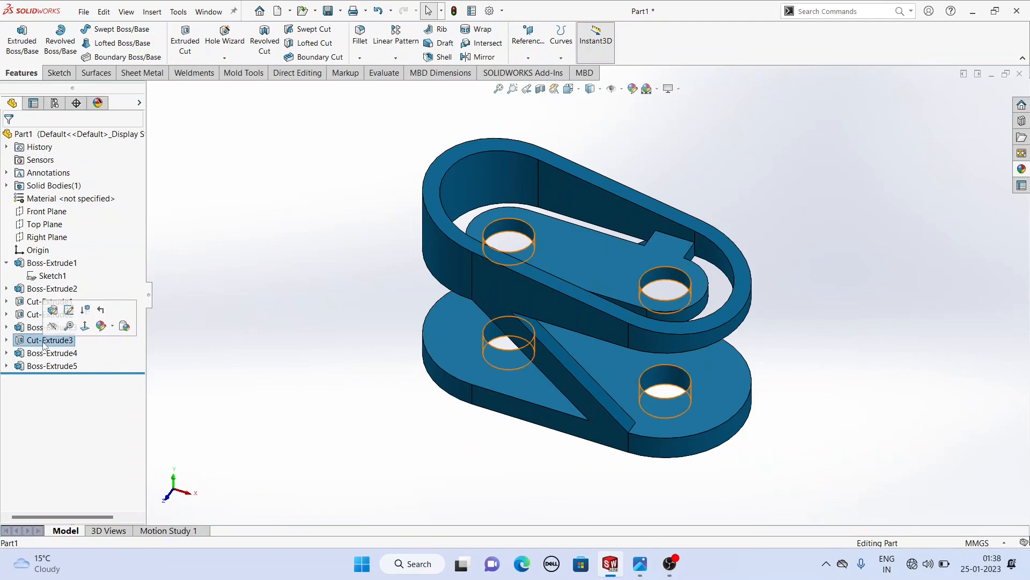
{"action": "middle_click_drag", "start_coordinate": [350, 340], "coordinate": [323, 330]}
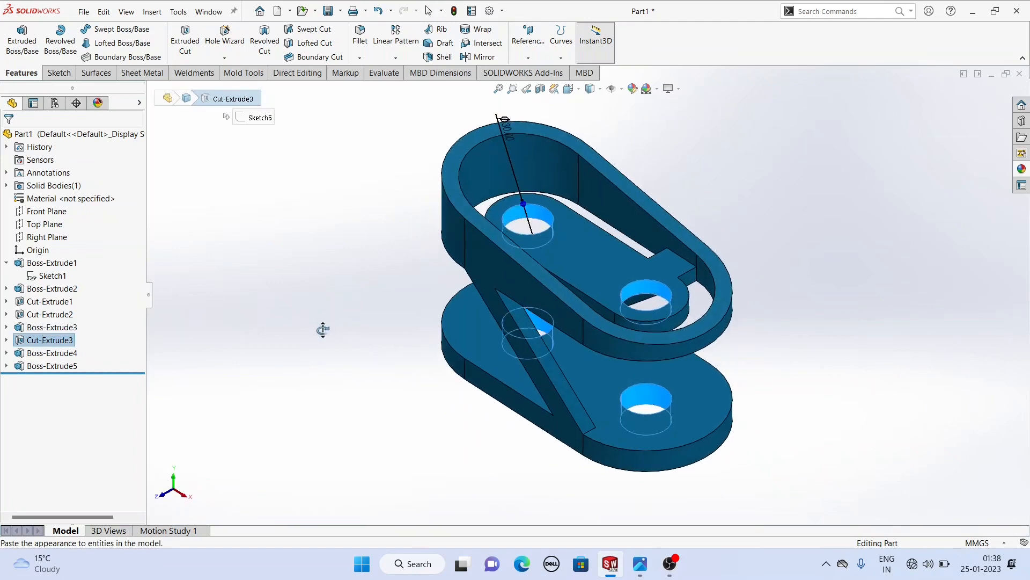
{"action": "left_click", "coordinate": [543, 162], "text": "ctrl"}
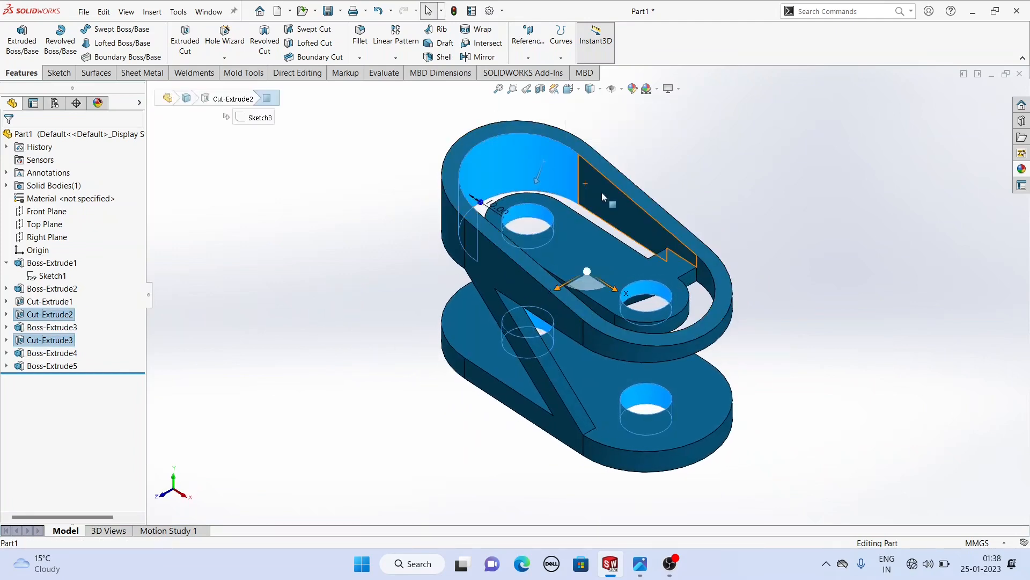
{"action": "mouse_move", "coordinate": [604, 192]}
{"action": "middle_mouse_down"}
{"action": "mouse_move", "coordinate": [493, 223]}
{"action": "mouse_move", "coordinate": [568, 215]}
{"action": "mouse_move", "coordinate": [484, 209]}
{"action": "mouse_move", "coordinate": [536, 125]}
{"action": "middle_mouse_up"}
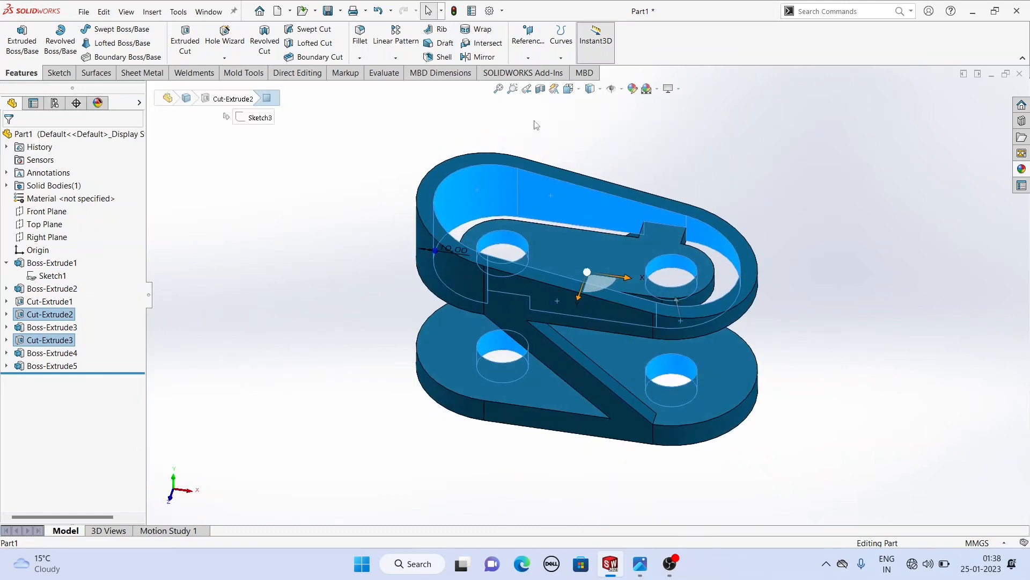
{"action": "left_click", "coordinate": [632, 88]}
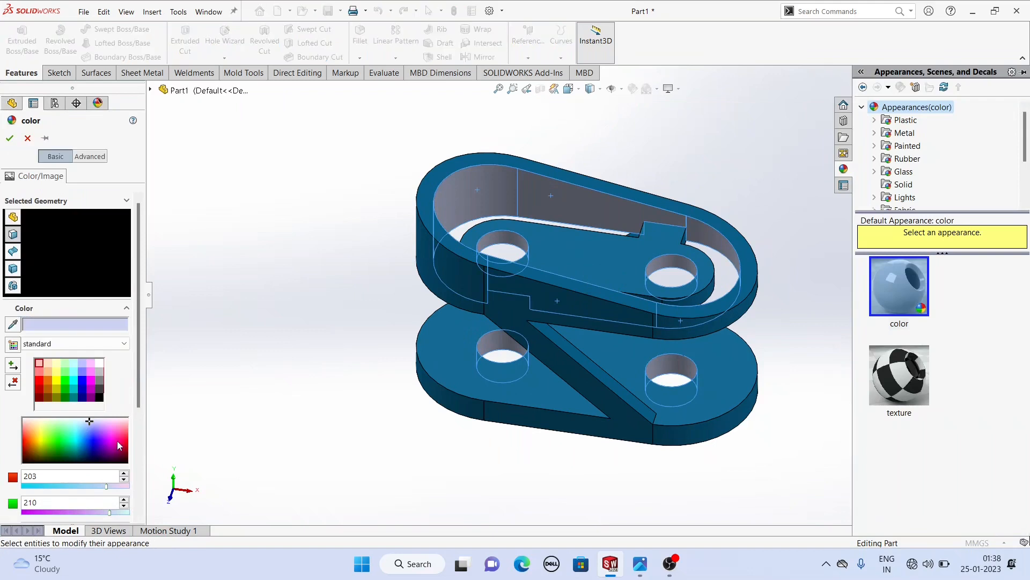
Try magenta, green and dark red as the colour of the selected hole and hollow faces
{"action": "left_click", "coordinate": [117, 441]}
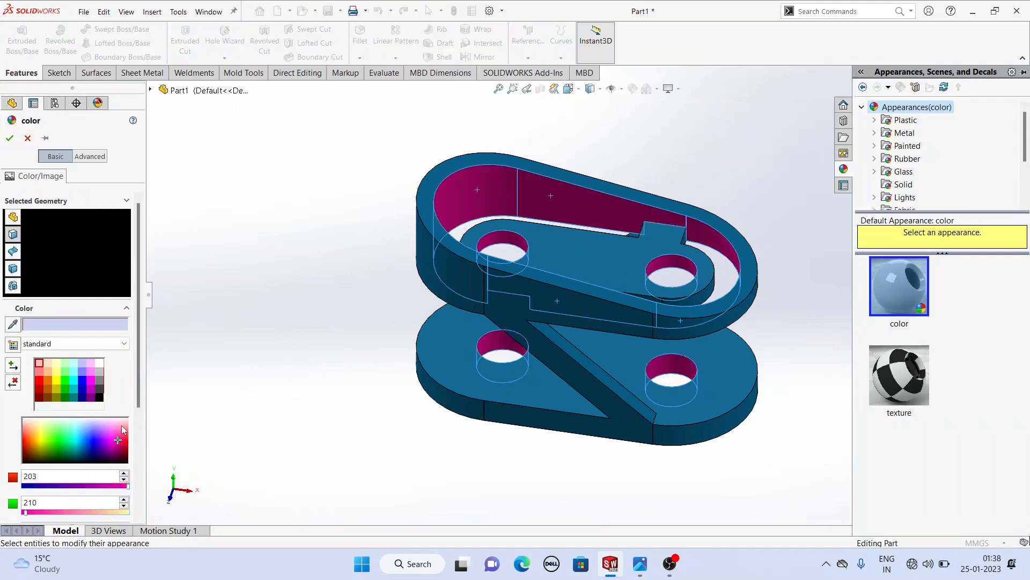
{"action": "left_click", "coordinate": [56, 450]}
{"action": "left_click", "coordinate": [36, 438]}
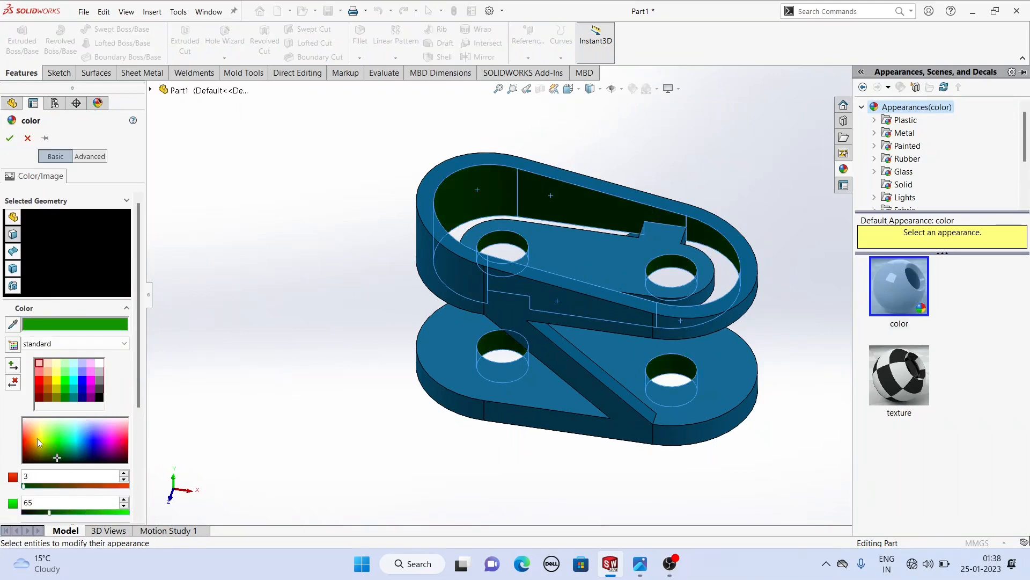
{"action": "left_click", "coordinate": [39, 396]}
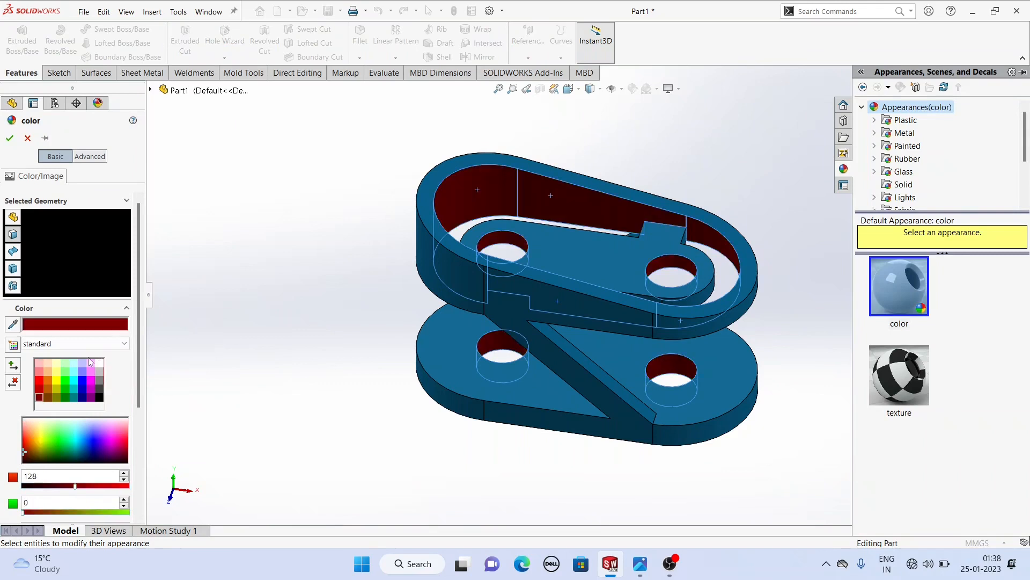
Set the colour of the selected hole and hollow faces to white and accept the appearance
{"action": "left_click", "coordinate": [99, 363]}
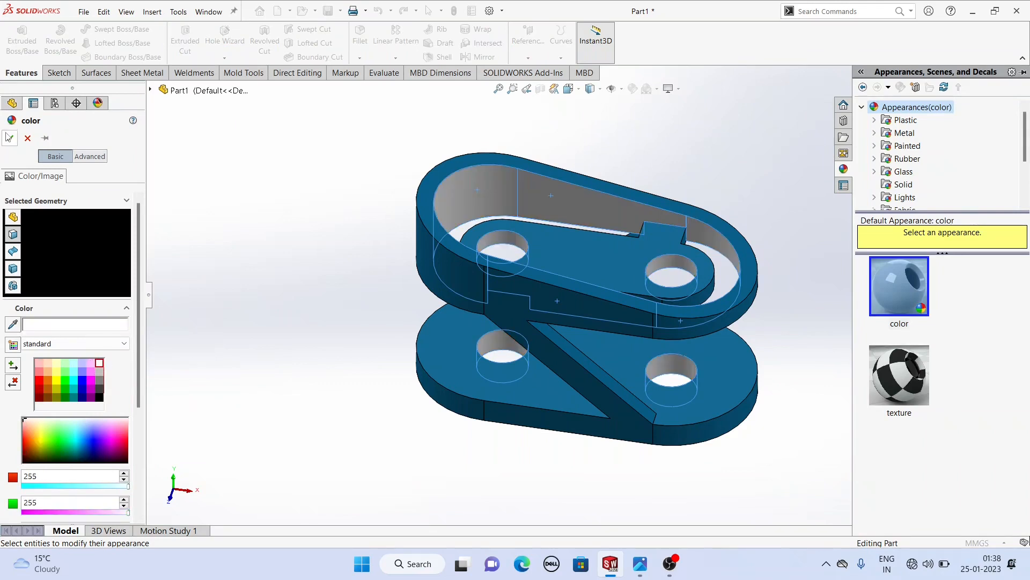
{"action": "left_click", "coordinate": [9, 137]}
{"action": "middle_click_drag", "start_coordinate": [341, 200], "coordinate": [750, 172]}
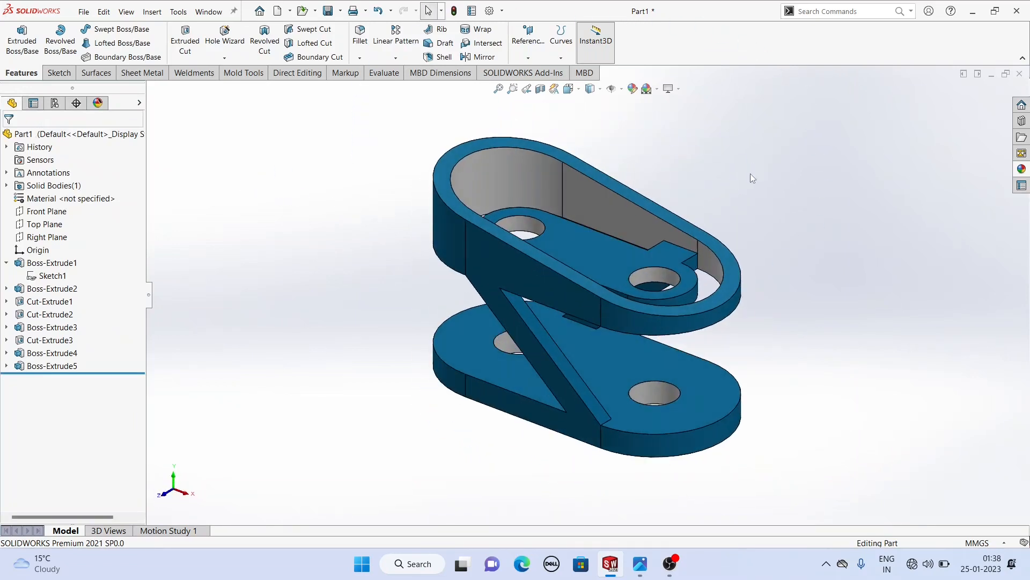
{"action": "middle_click_drag", "start_coordinate": [752, 220], "coordinate": [749, 214]}
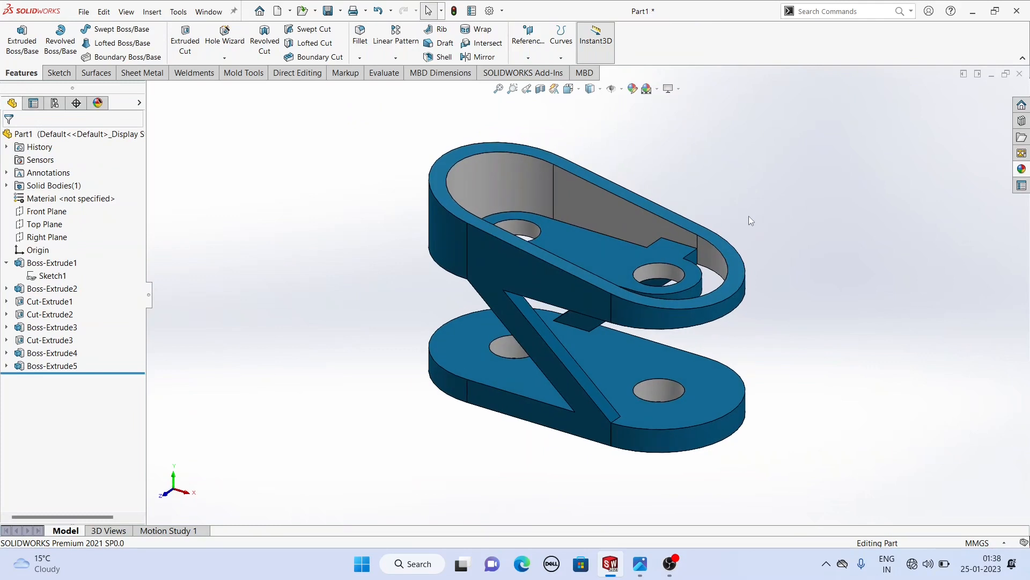
{"action": "middle_click_drag", "start_coordinate": [781, 222], "coordinate": [283, 215]}
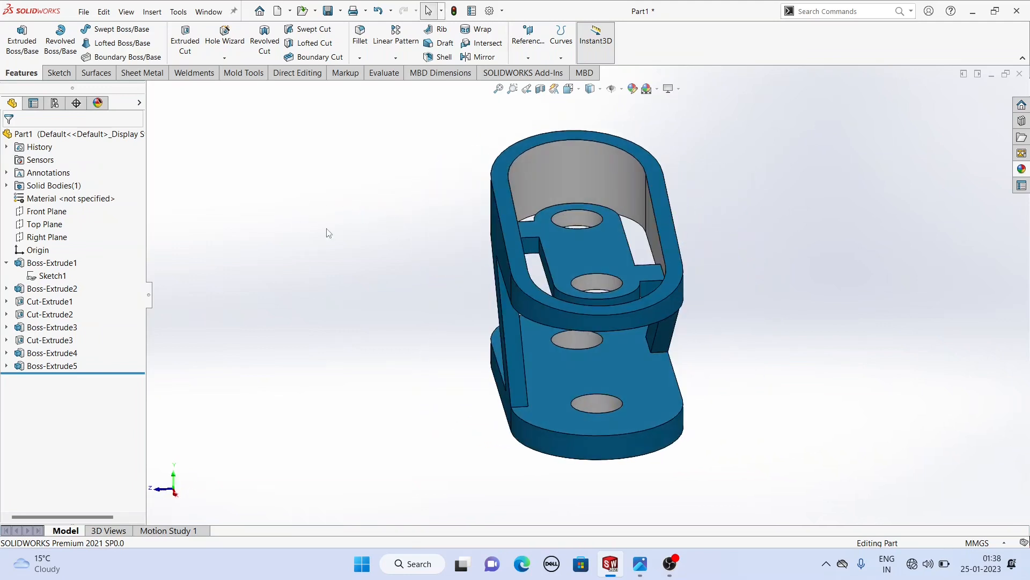